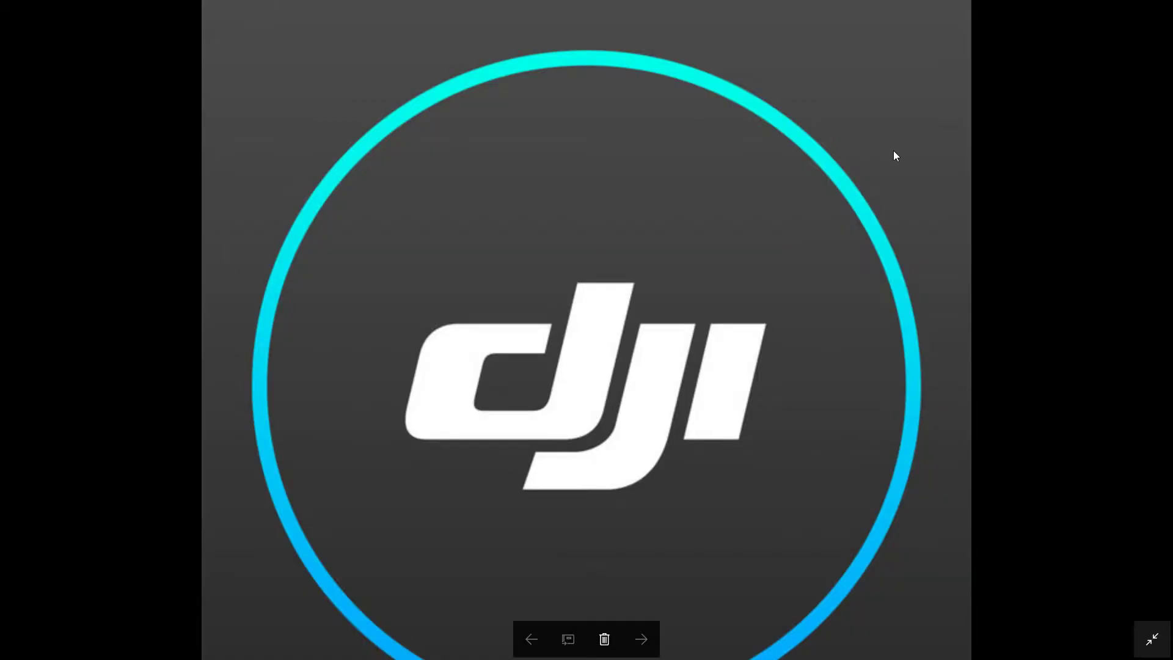
- Zoom out of the full-screen DJI logo photo and close Windows Photos
scroll(977, 104, down, 2)
click(1157, 8)
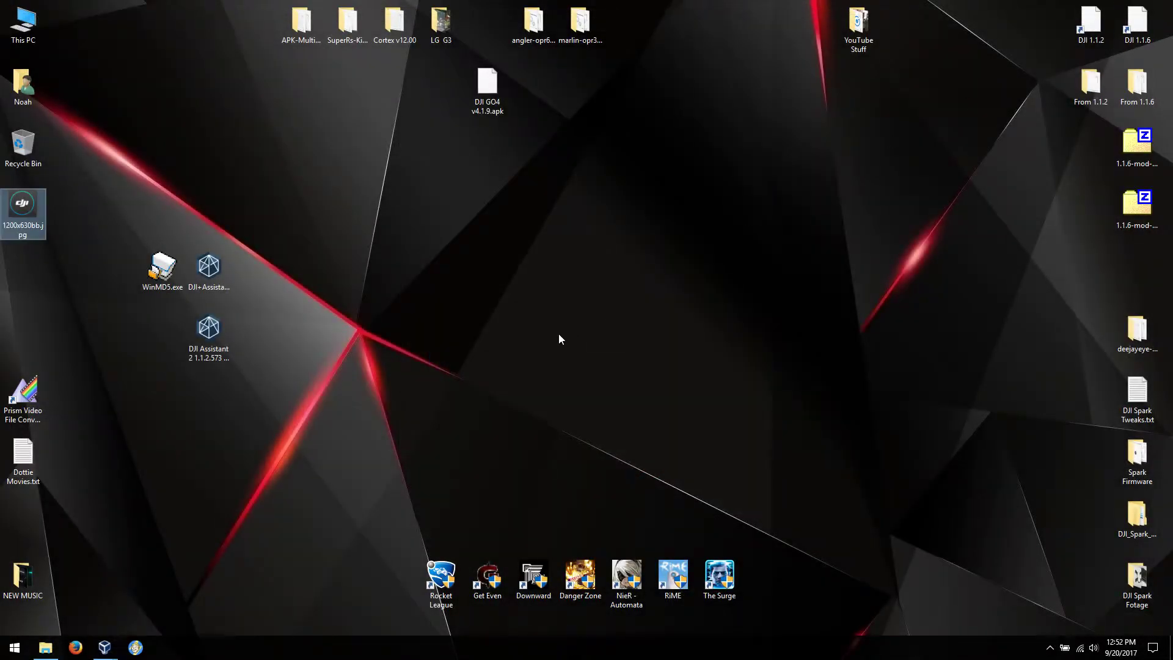
- Rename the 1.1.2.573 installer to 'DJI Assistant 2 1.1.2.exe', then select the 1.1.6 installer
click(206, 333)
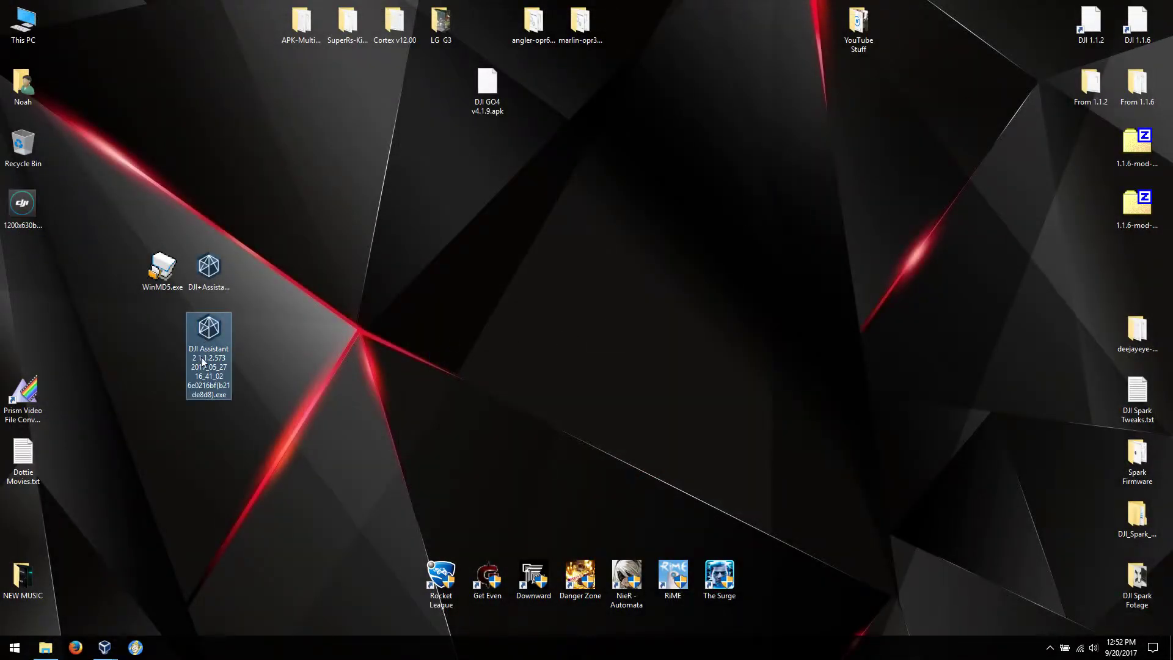
key(F2)
key(Right)
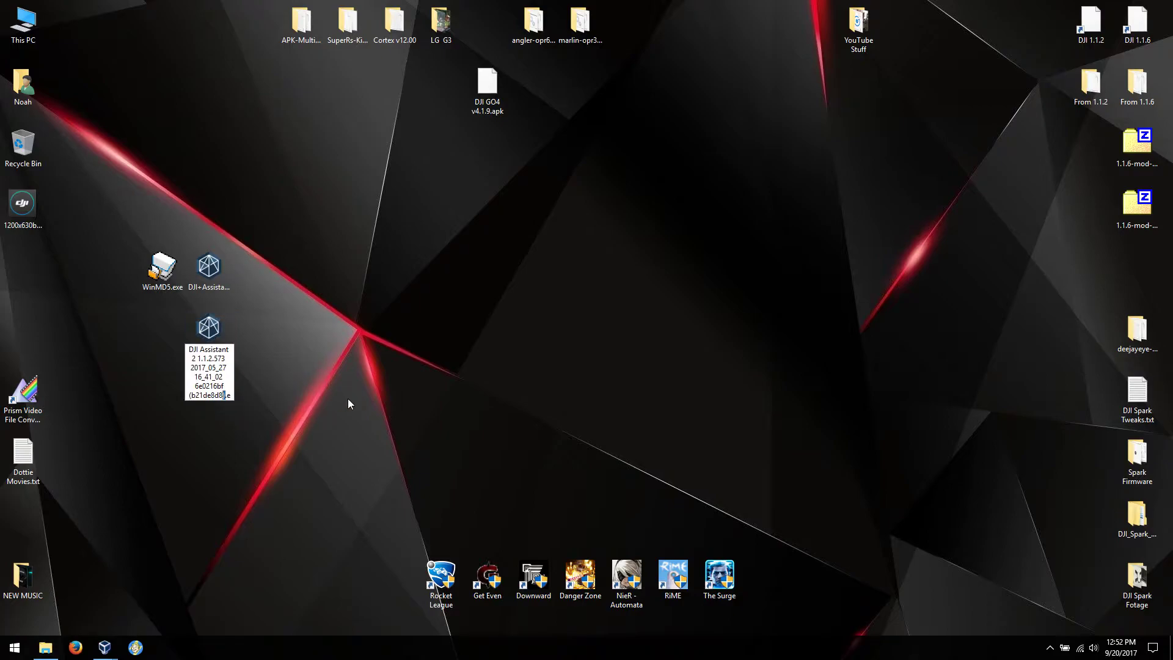
key(shift+Left)
key(shift+Left)
key(shift+Left)
key(shift+Left)
key(shift+Left)
key(shift+Left)
key(shift+Left)
key(shift+Left)
key(shift+Left)
key(shift+Left)
key(shift+Left)
key(shift+Left)
key(shift+Left)
key(shift+Left)
key(shift+Left)
key(shift+Left)
key(shift+Left)
key(shift+Left)
key(shift+Left)
key(shift+Left)
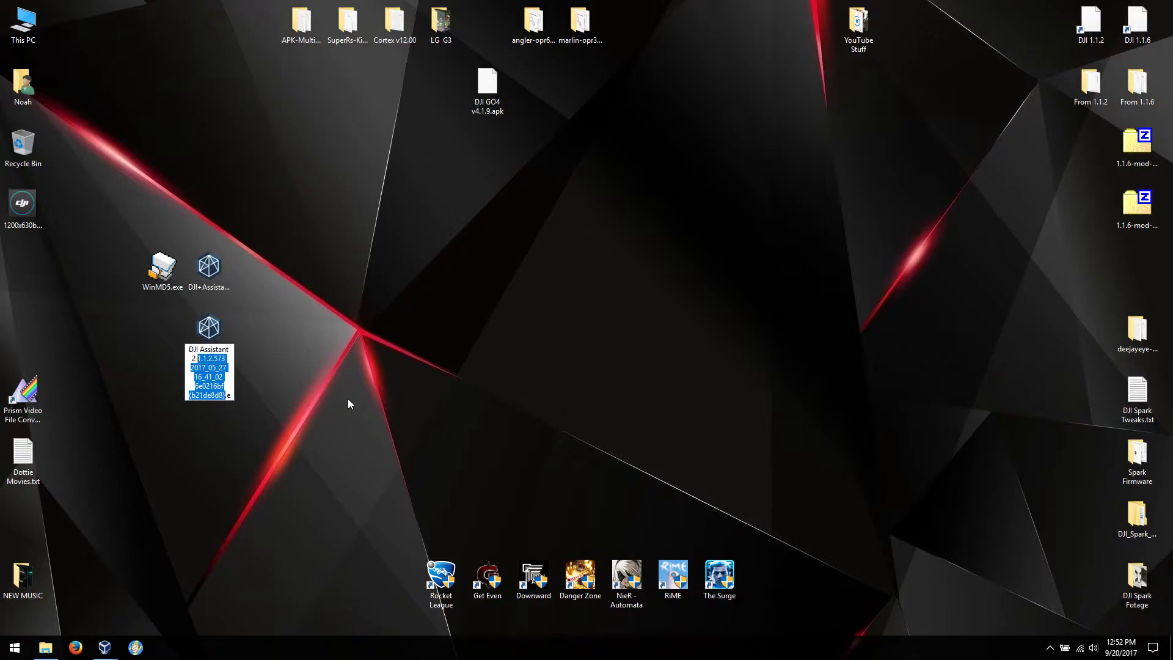
key(shift+Right)
key(shift+Right)
key(shift+Right)
key(shift+Right)
key(shift+Right)
key(shift+Right)
key(Delete)
key(Return)
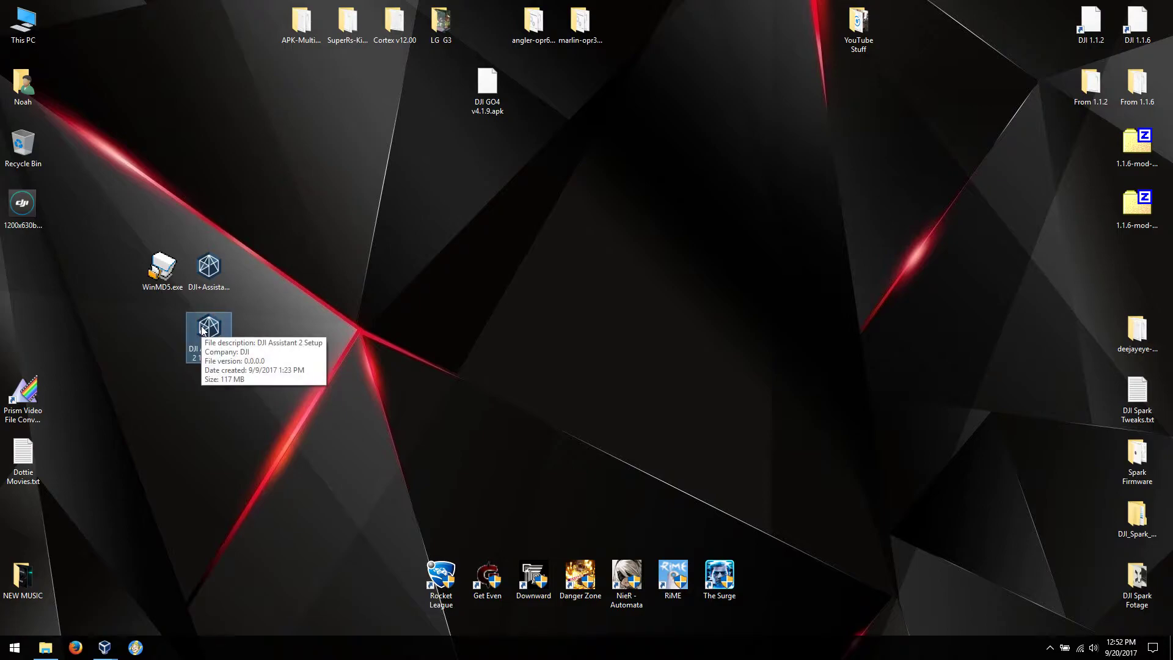
click(208, 266)
mouse_move(209, 267)
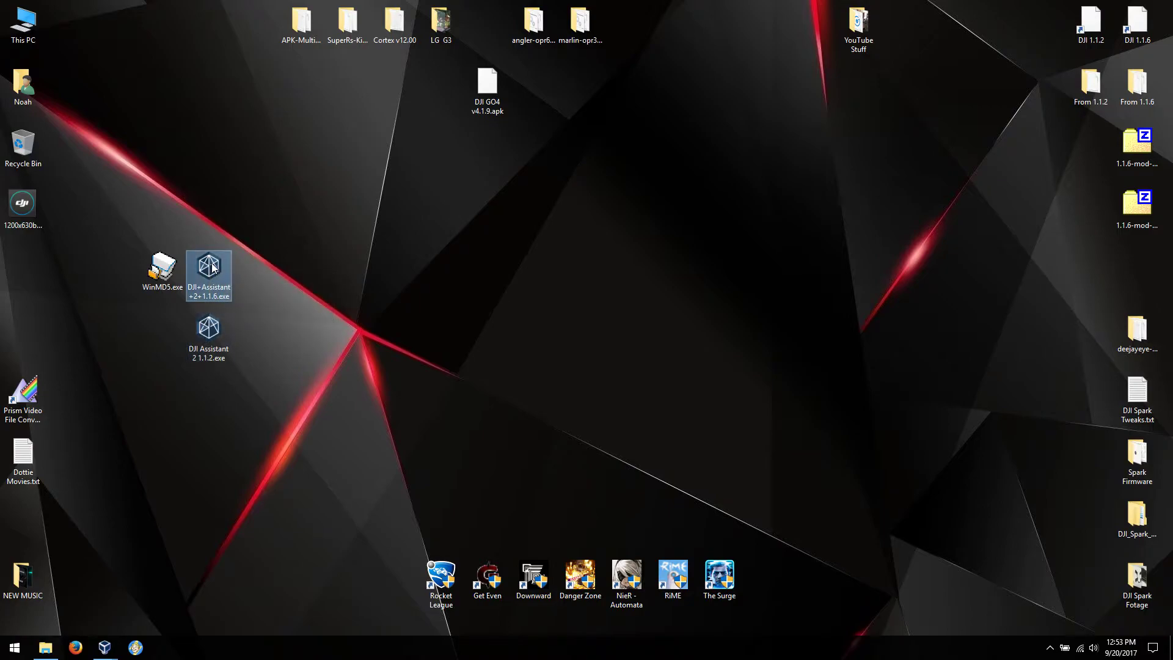
double_click(162, 272)
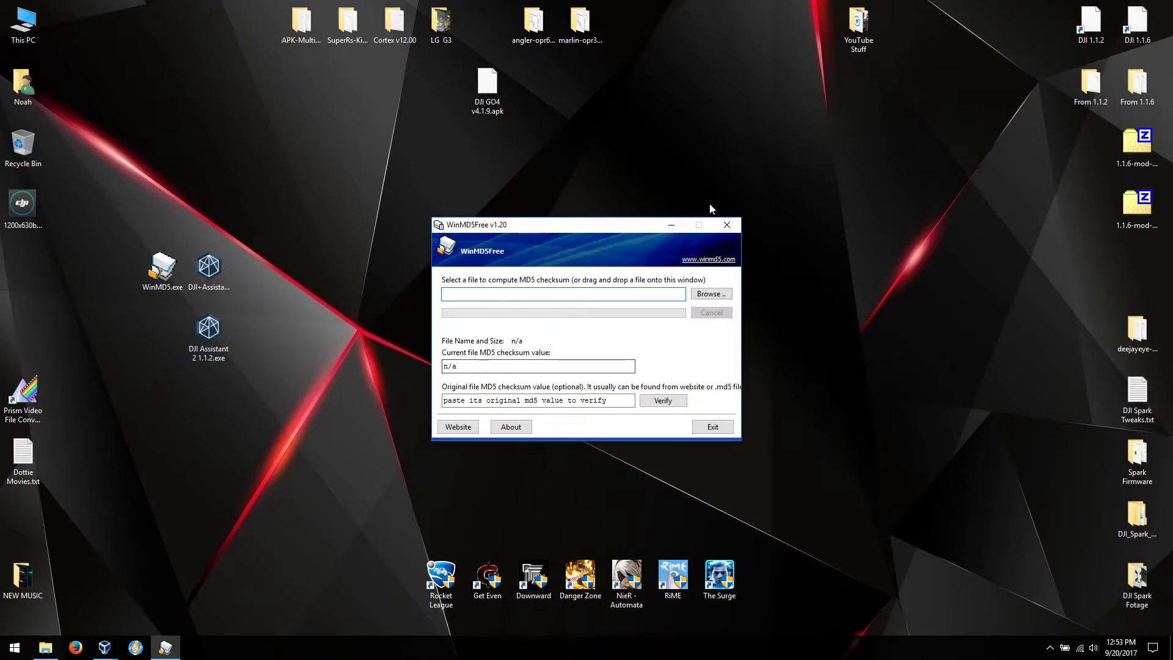
click(728, 224)
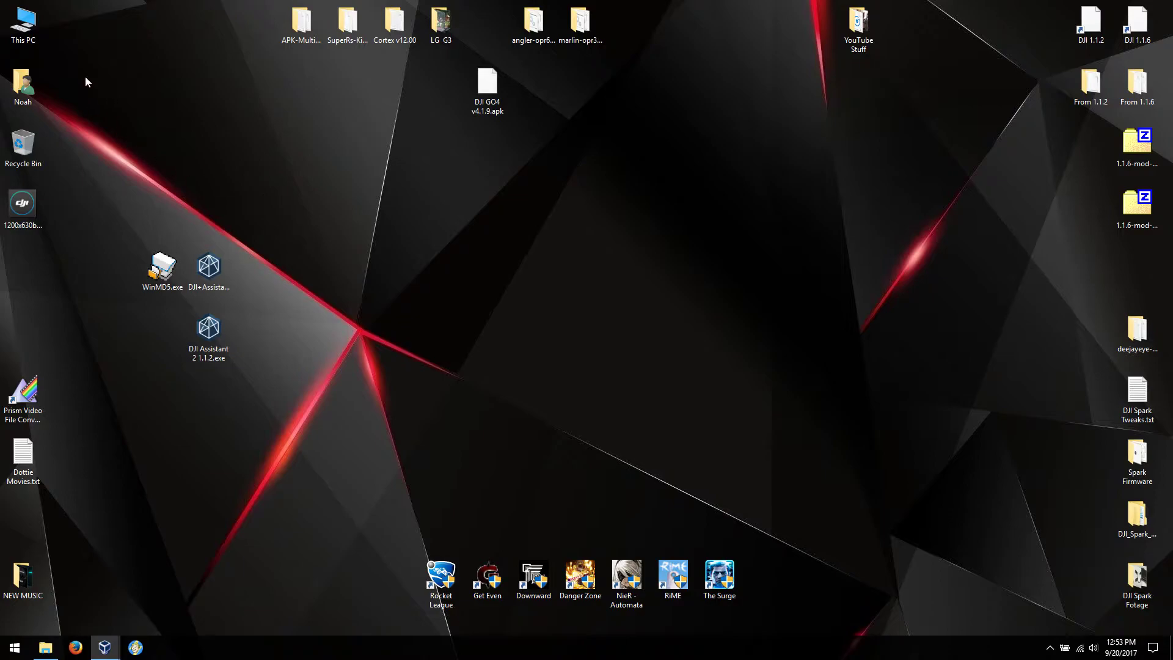
double_click(34, 30)
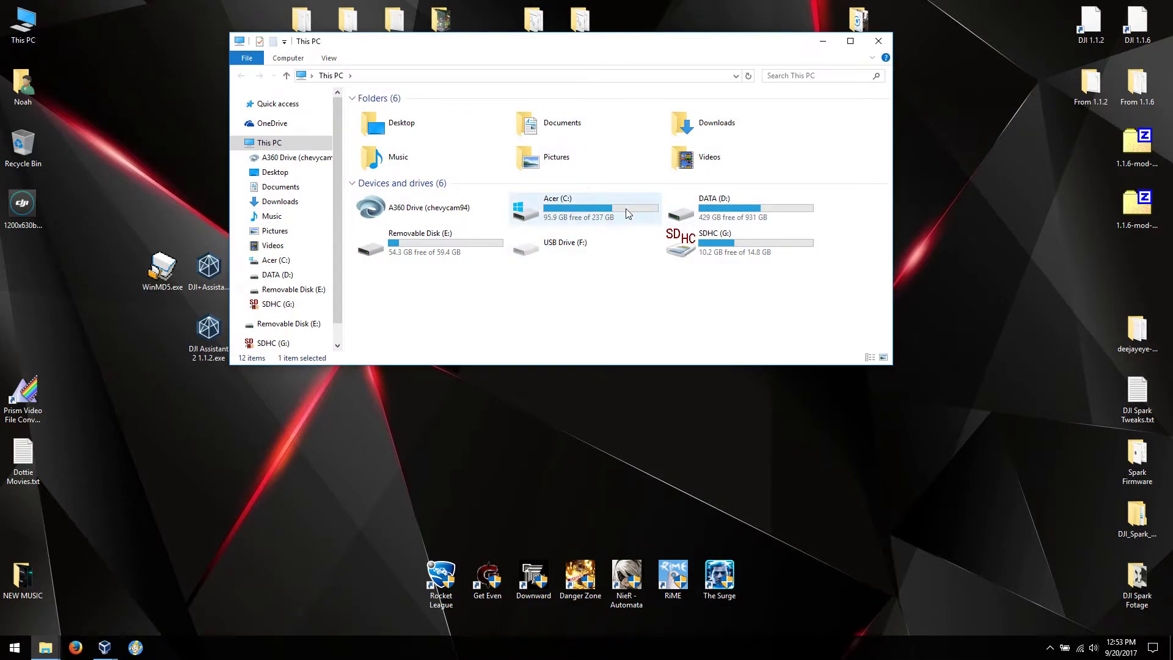
- Browse to C:\Program Files (x86)\DJI Product\DJI Assistant 2 and launch DJI Assistant 2.exe
double_click(627, 213)
click(443, 254)
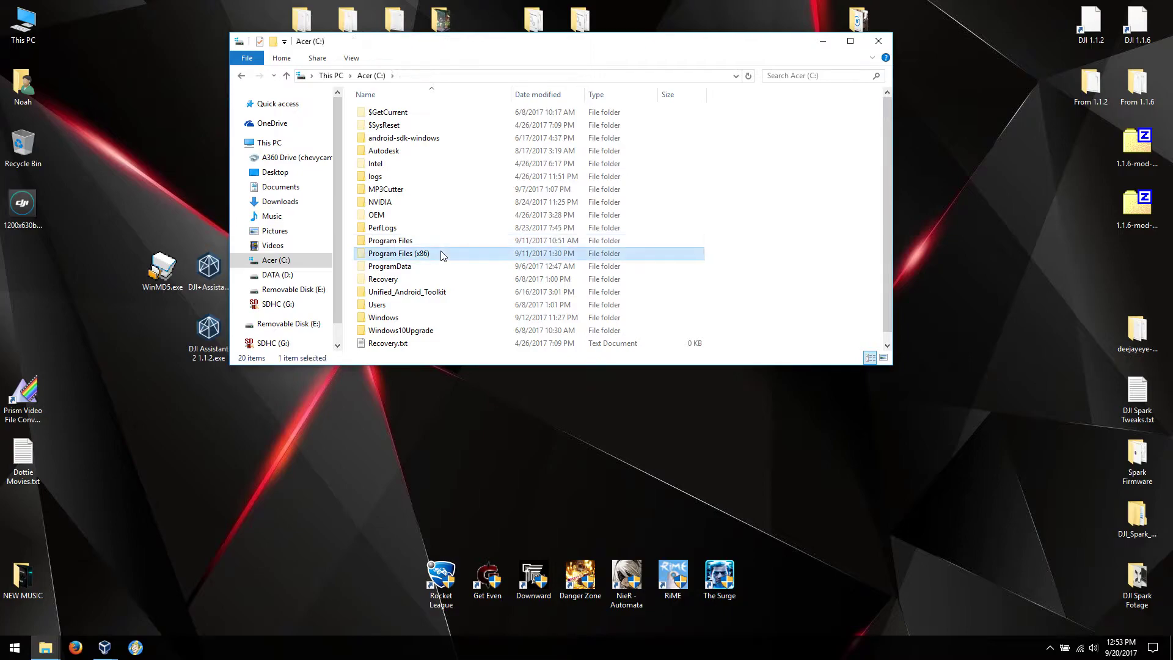
double_click(443, 254)
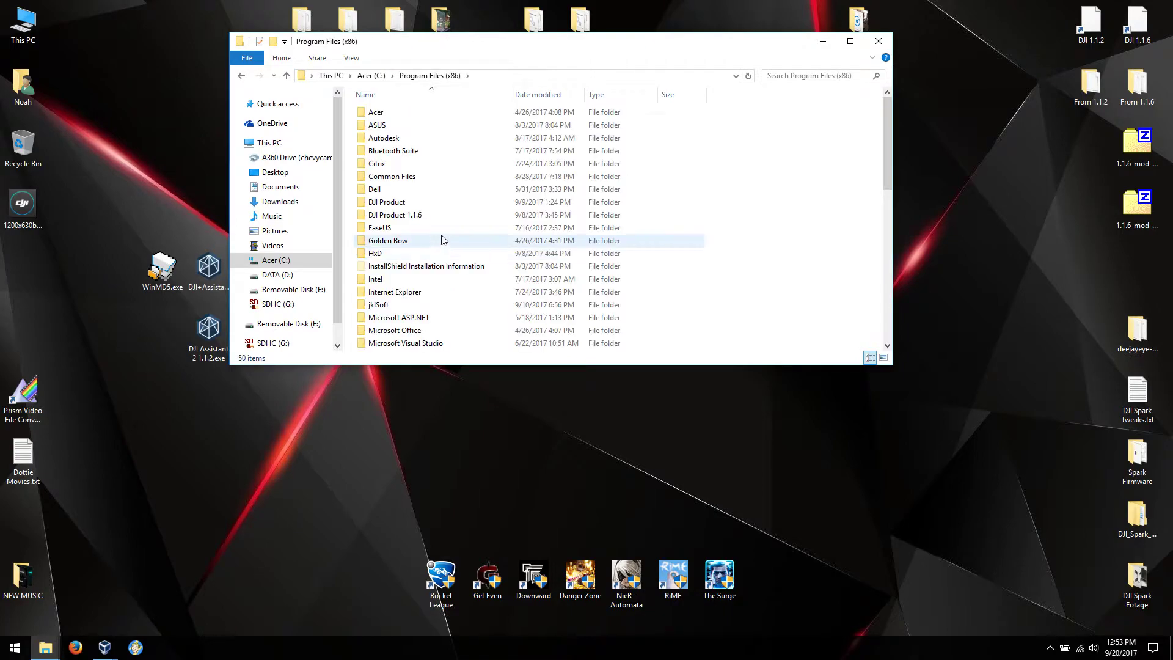
click(398, 216)
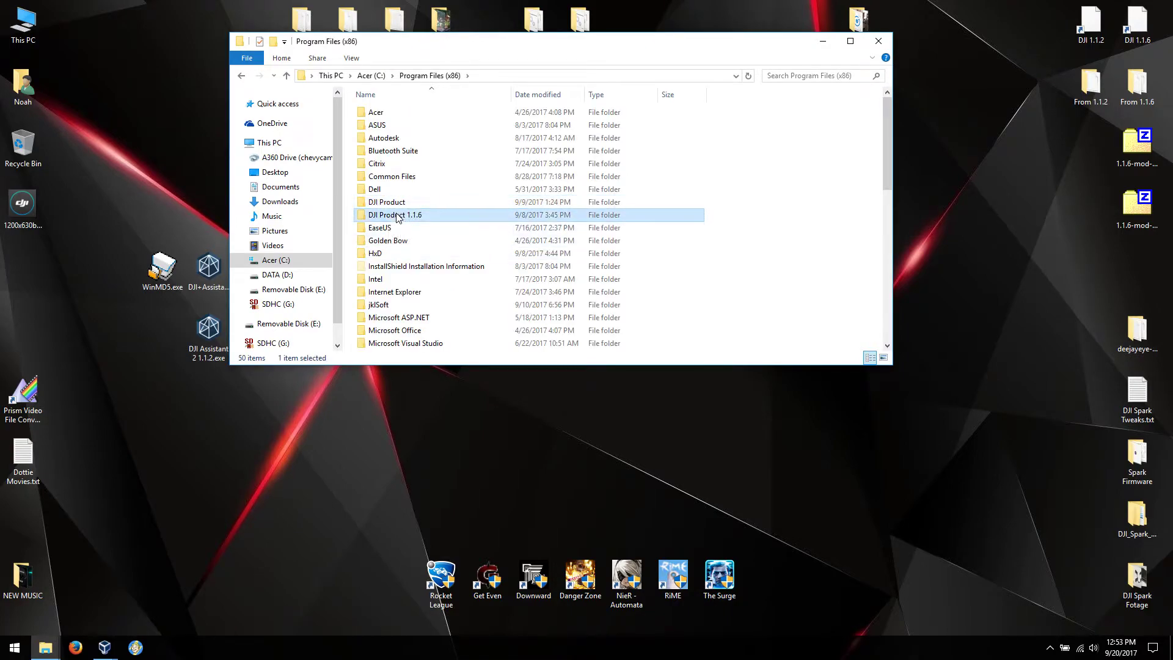
double_click(398, 203)
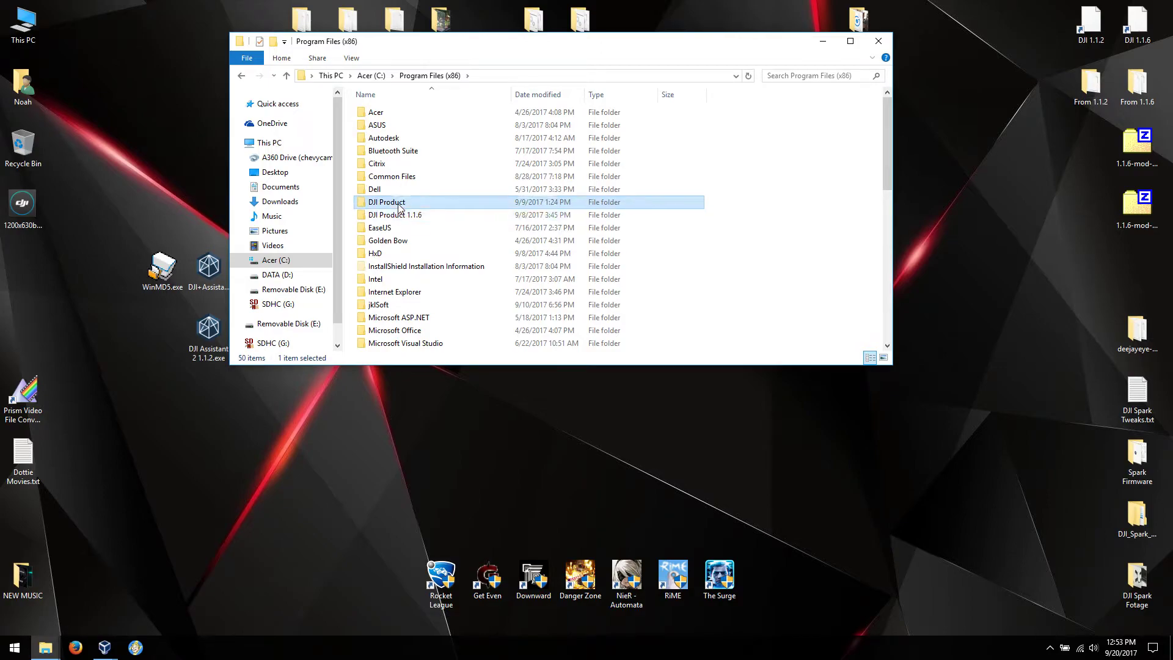
double_click(401, 115)
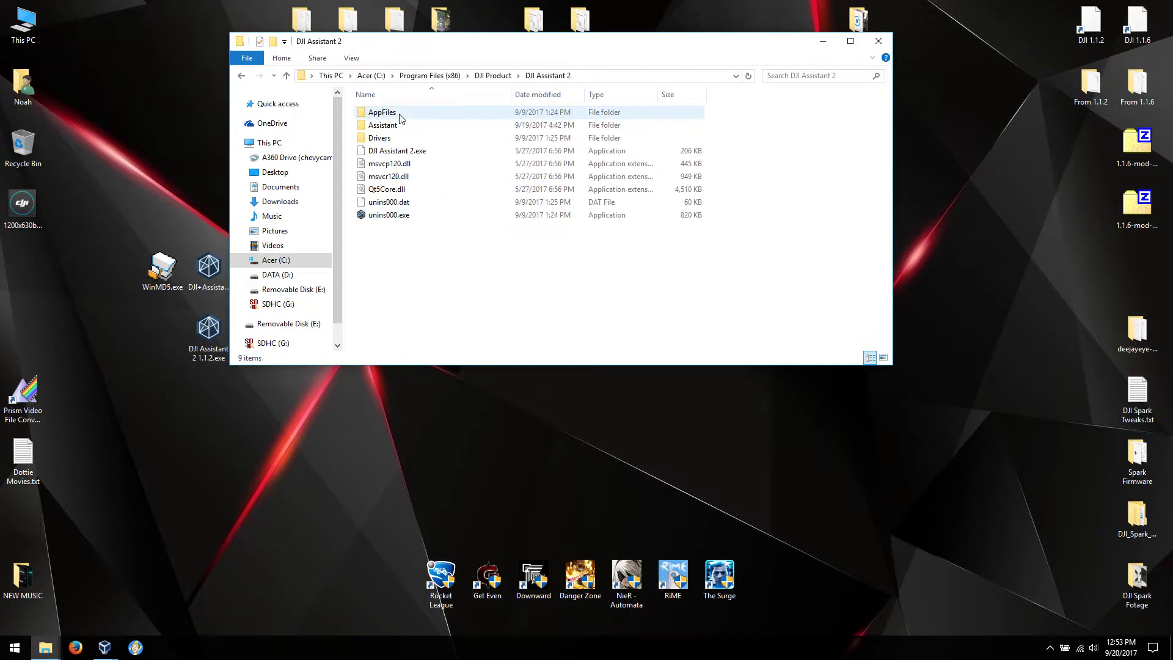
double_click(402, 151)
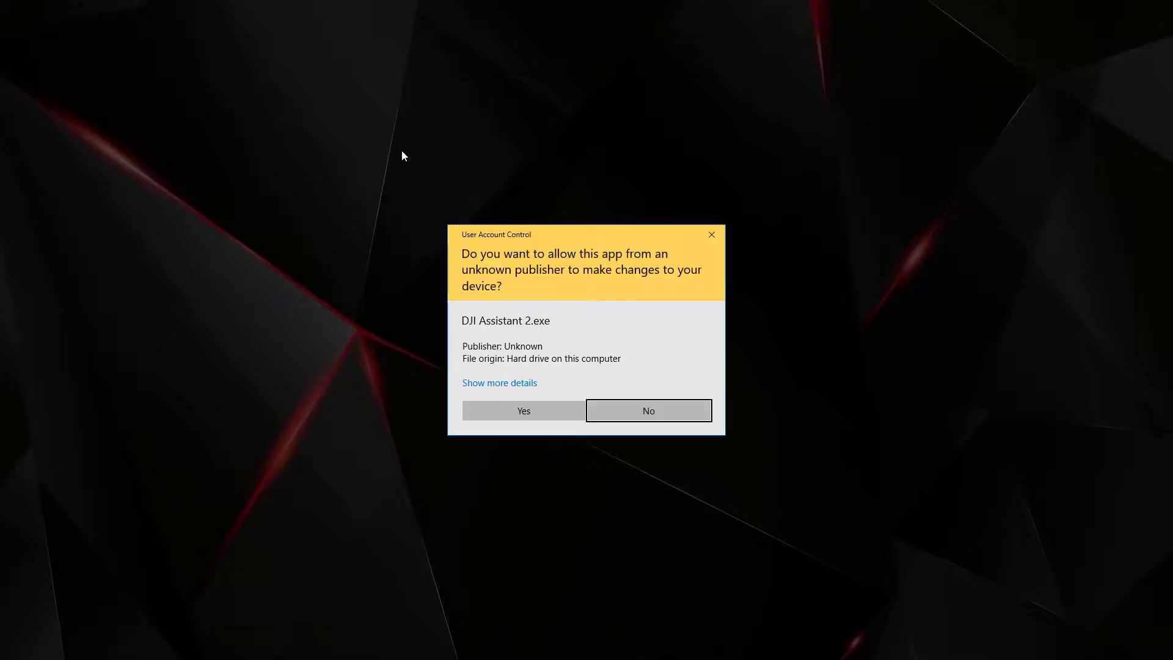
- Allow the app through UAC and enlarge the window and Local Storage table to show all keys
click(533, 409)
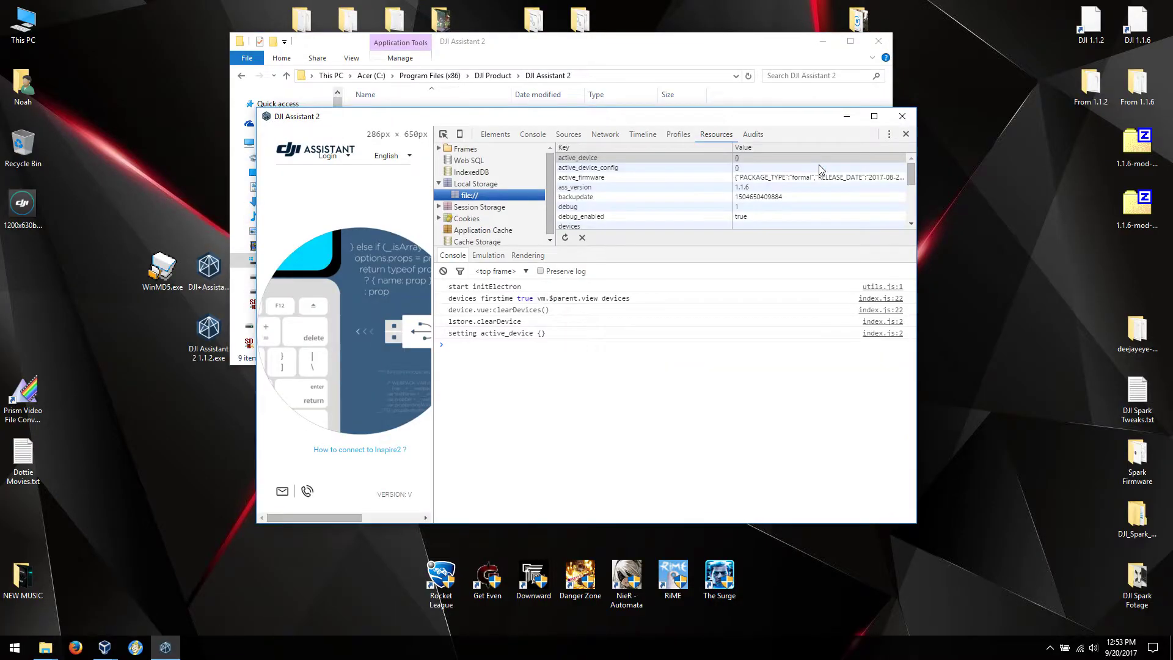
drag(432, 218, 606, 218)
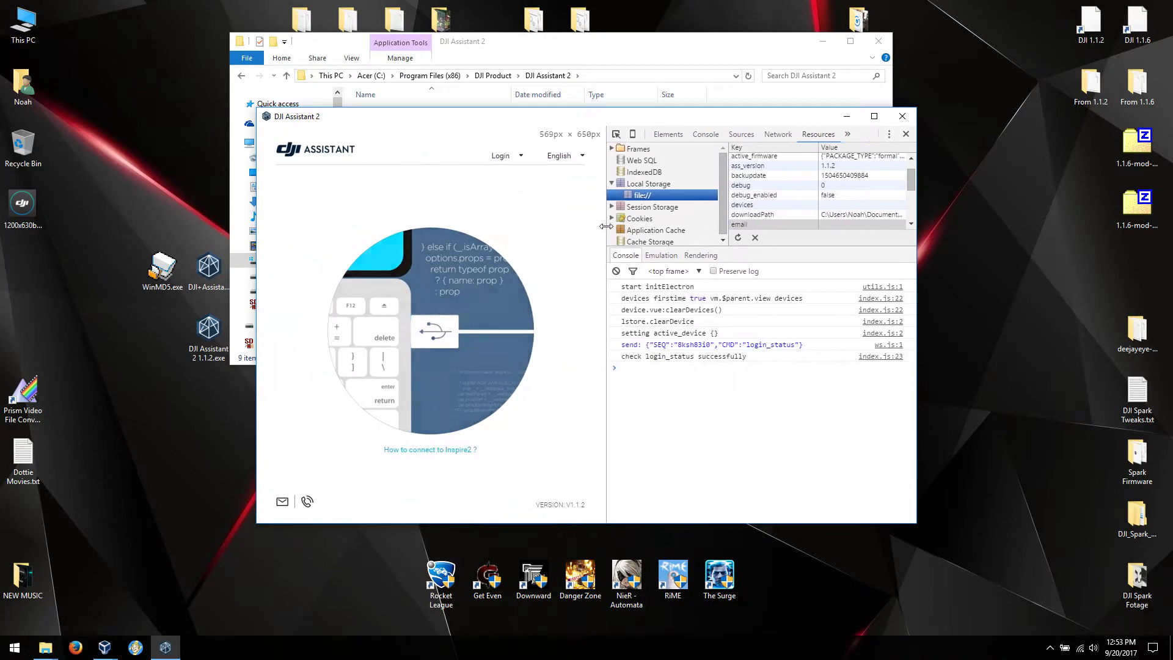
click(821, 185)
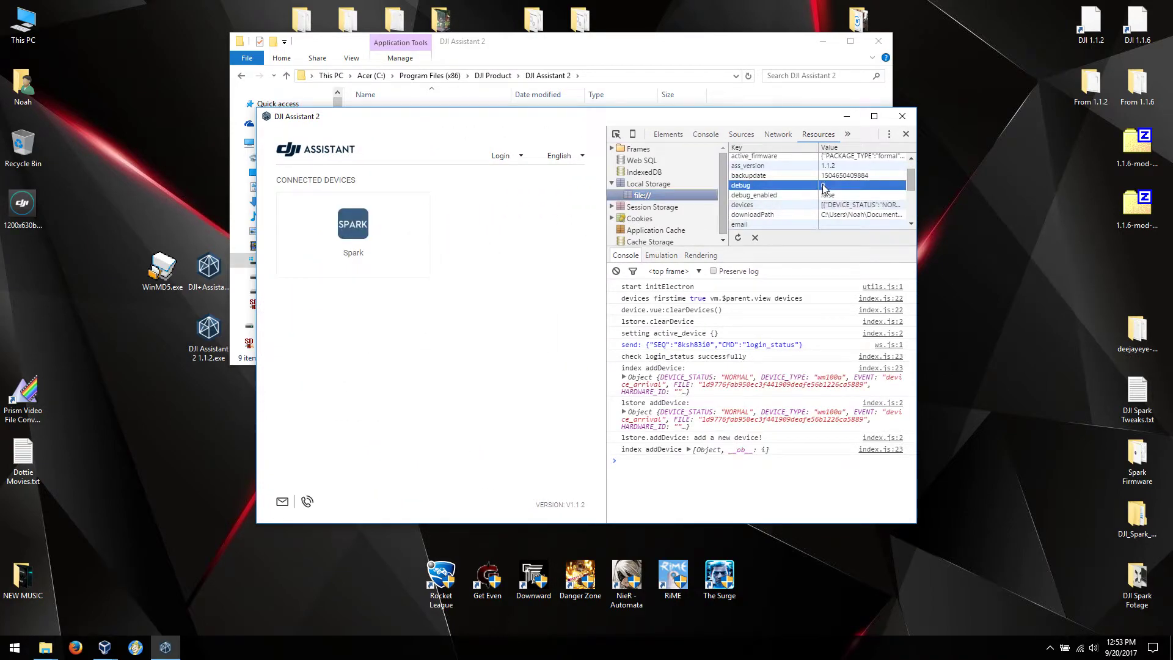
drag(829, 527, 829, 593)
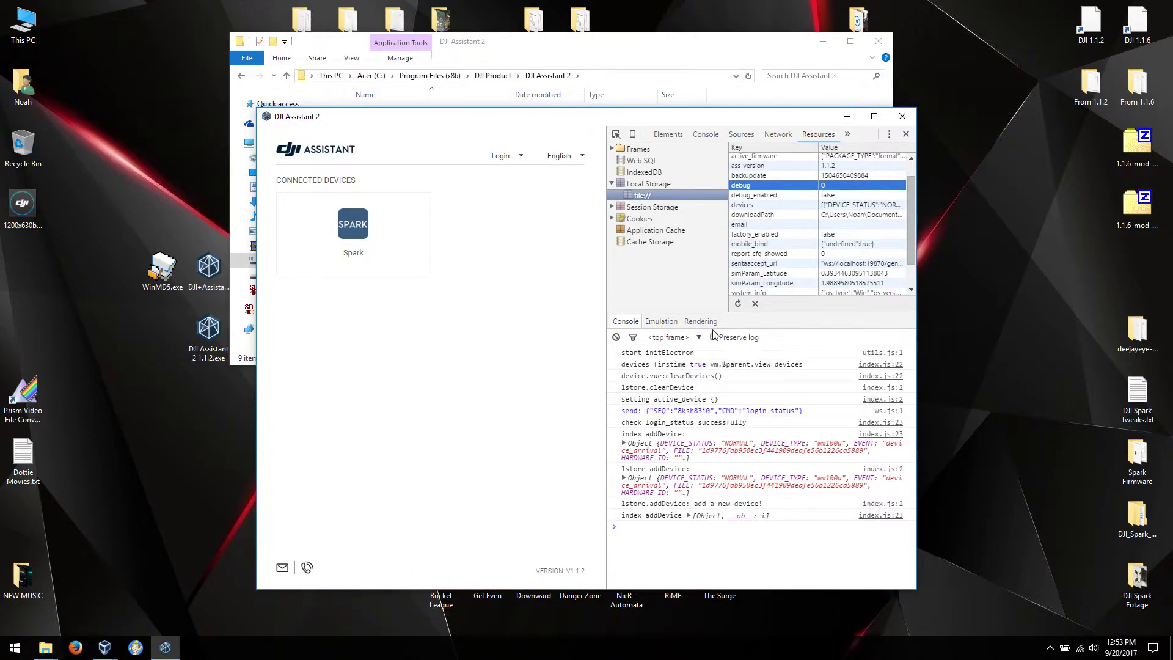
drag(748, 312, 755, 459)
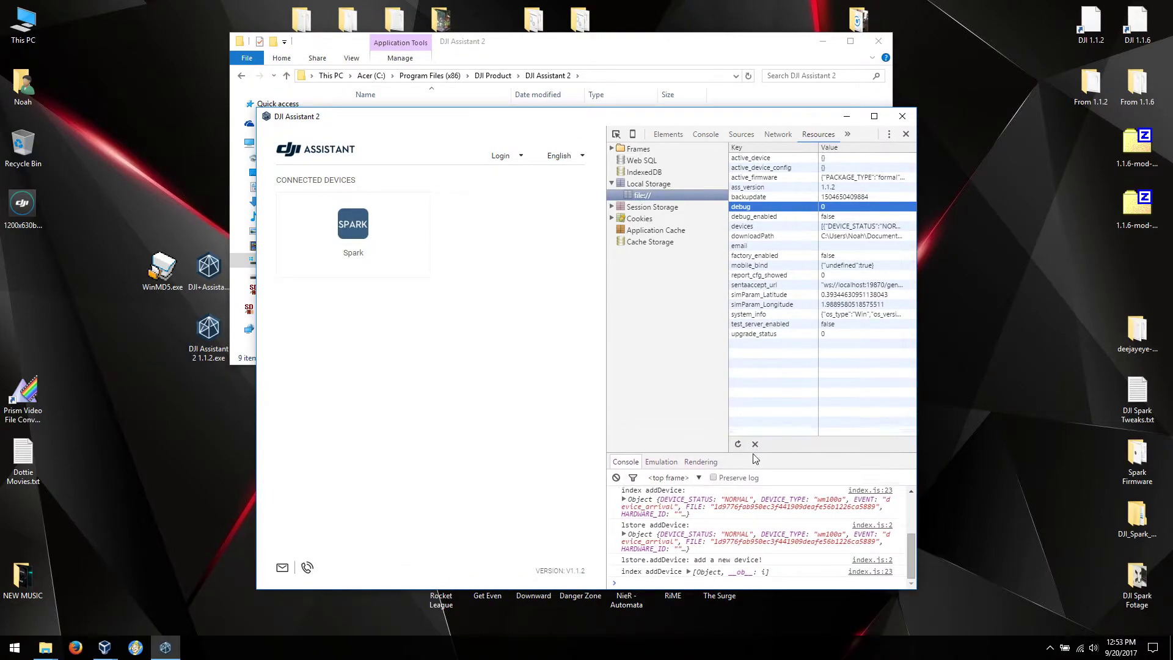
- Set debug to 1 and debug_enabled to true in Local Storage, then open the Spark device
double_click(826, 207)
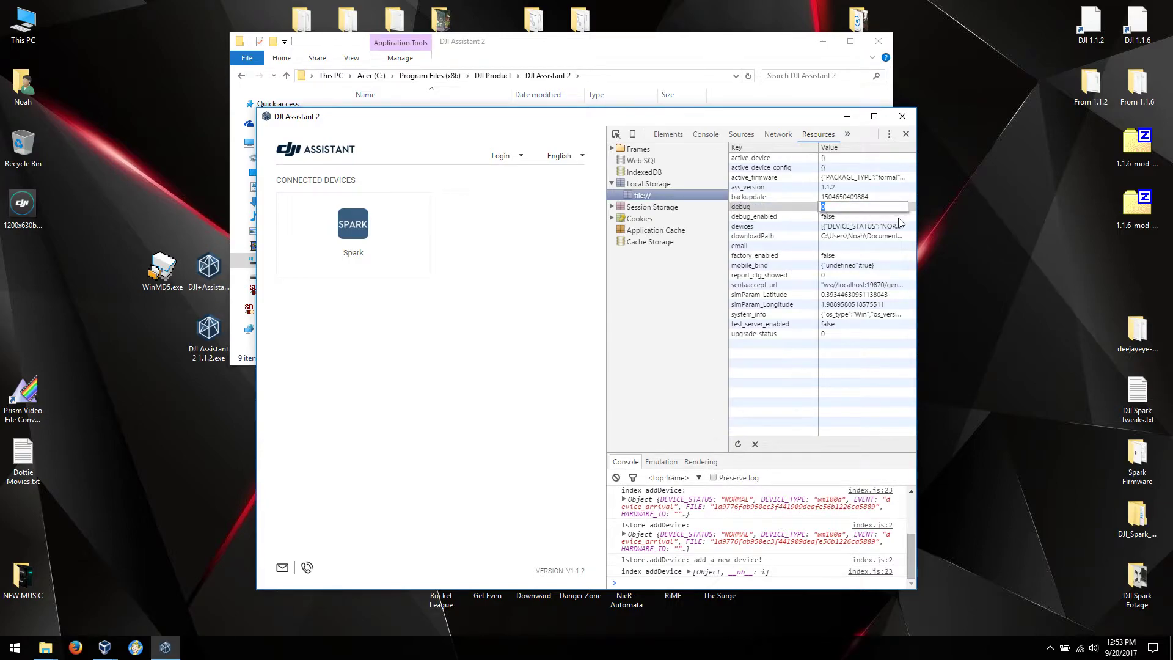
text(1)
key(Return)
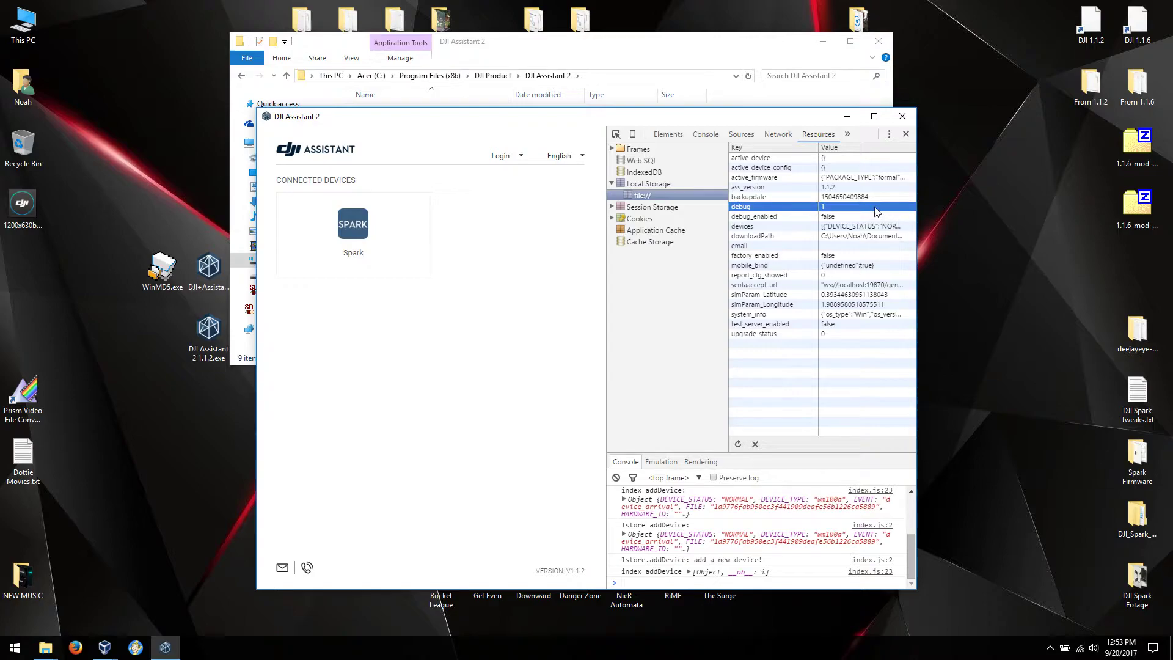
double_click(837, 218)
text(true)
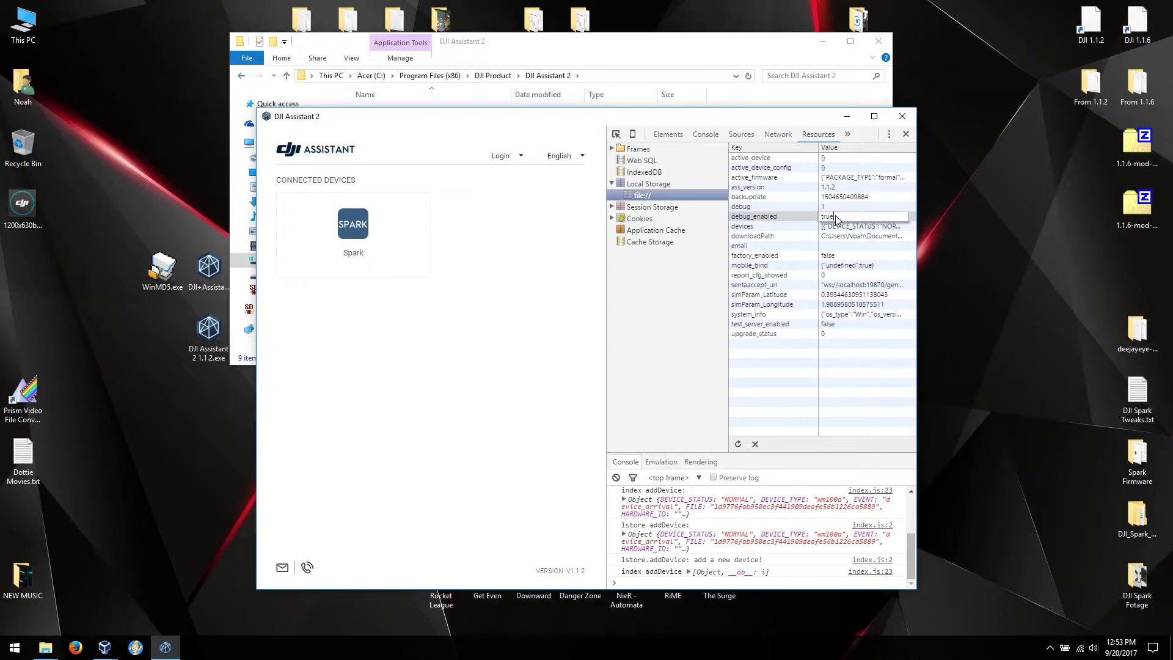
key(Return)
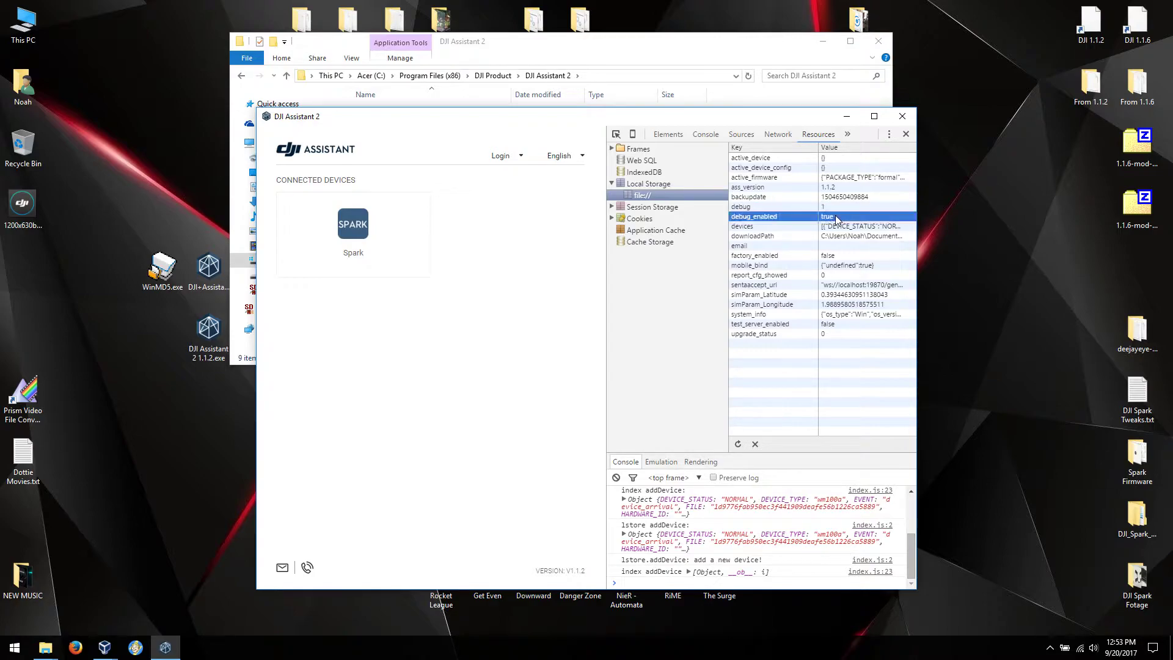
click(905, 135)
click(393, 236)
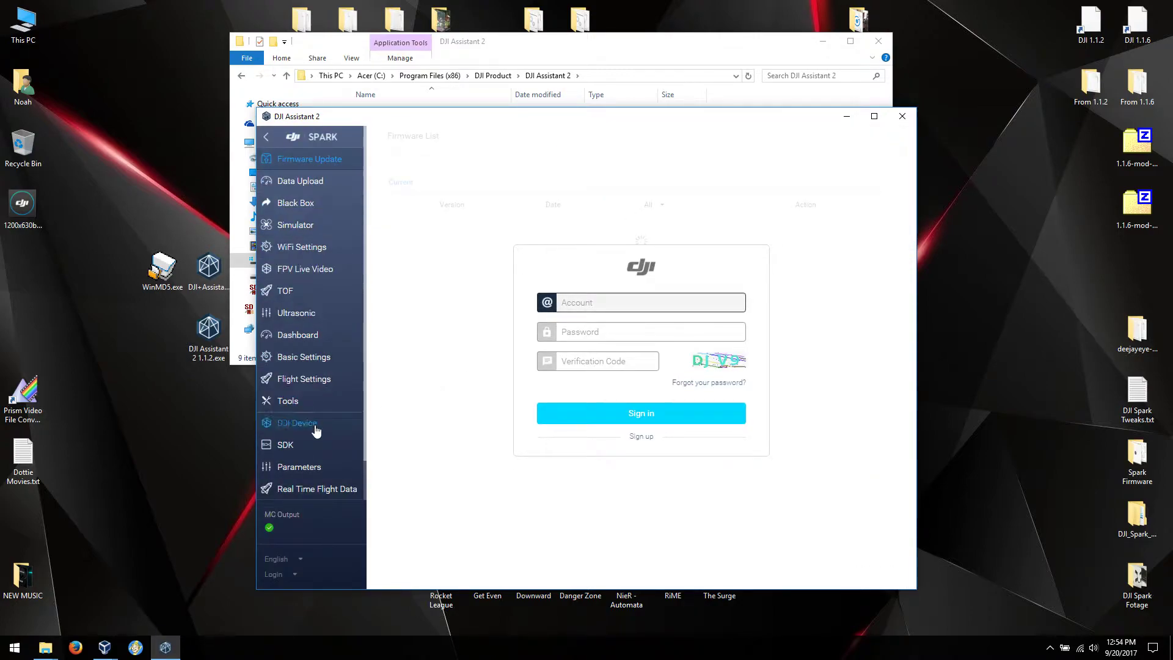
- Scroll the Spark sidebar to IMU Calibration and Vision Simulator Lite, then quit DJI Assistant 2
scroll(313, 422, down, 1)
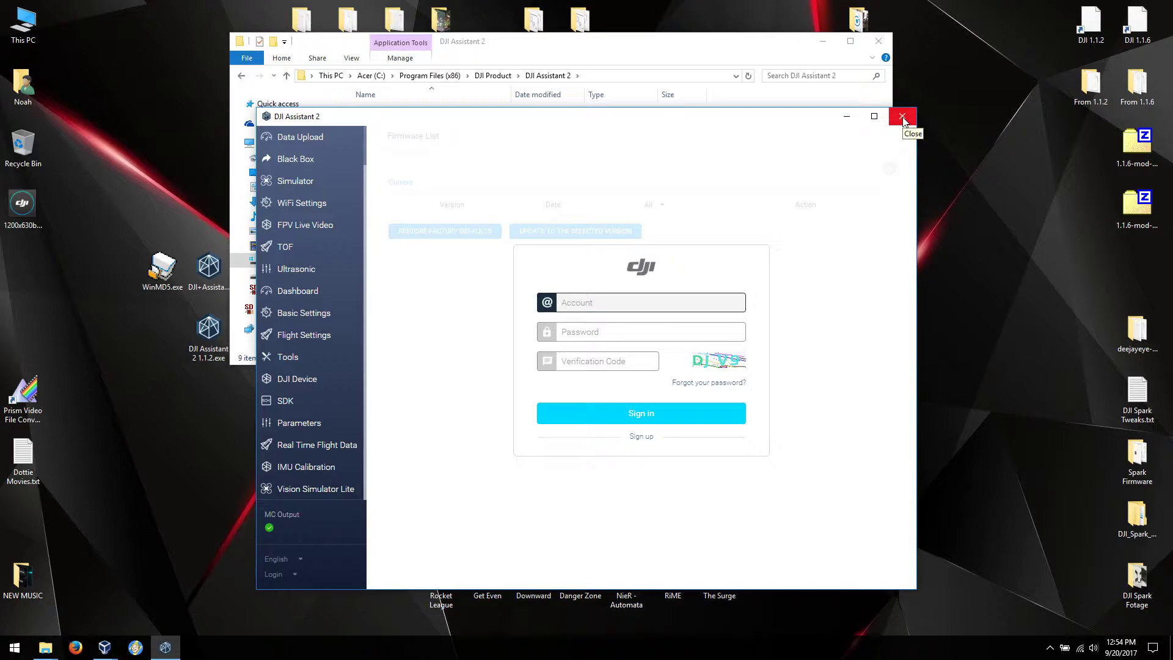
click(902, 120)
- Confirm the quit, inspect the AppFiles folder under DJI Product 1.1.6, then relaunch DJI Assistant 2.exe
click(629, 322)
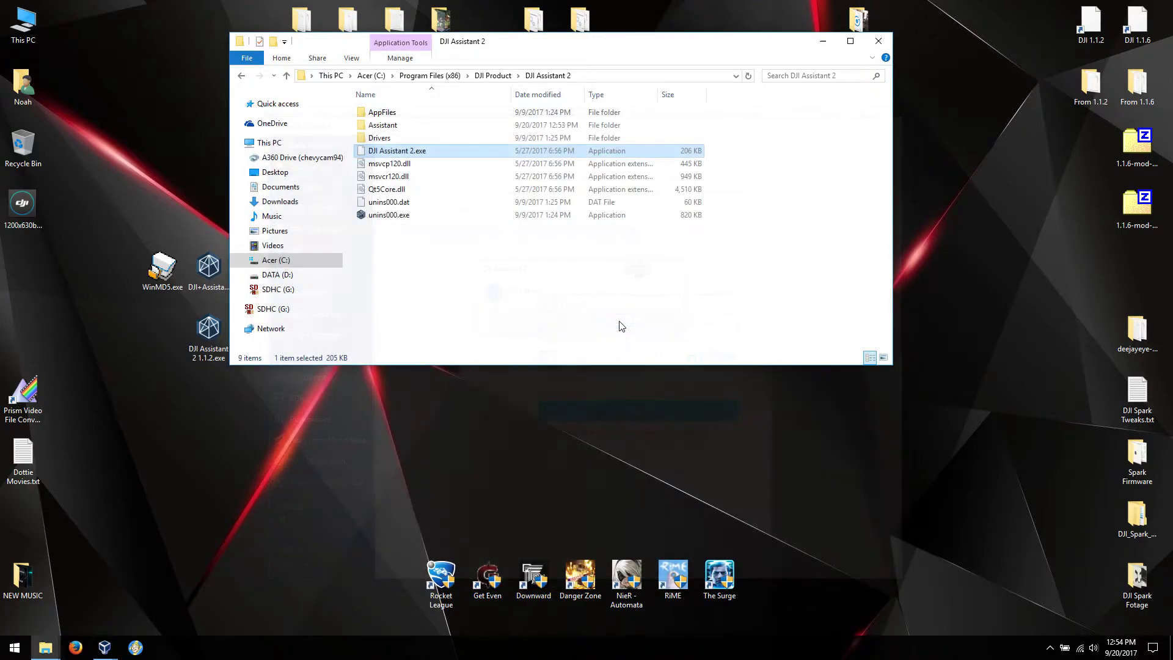
click(492, 75)
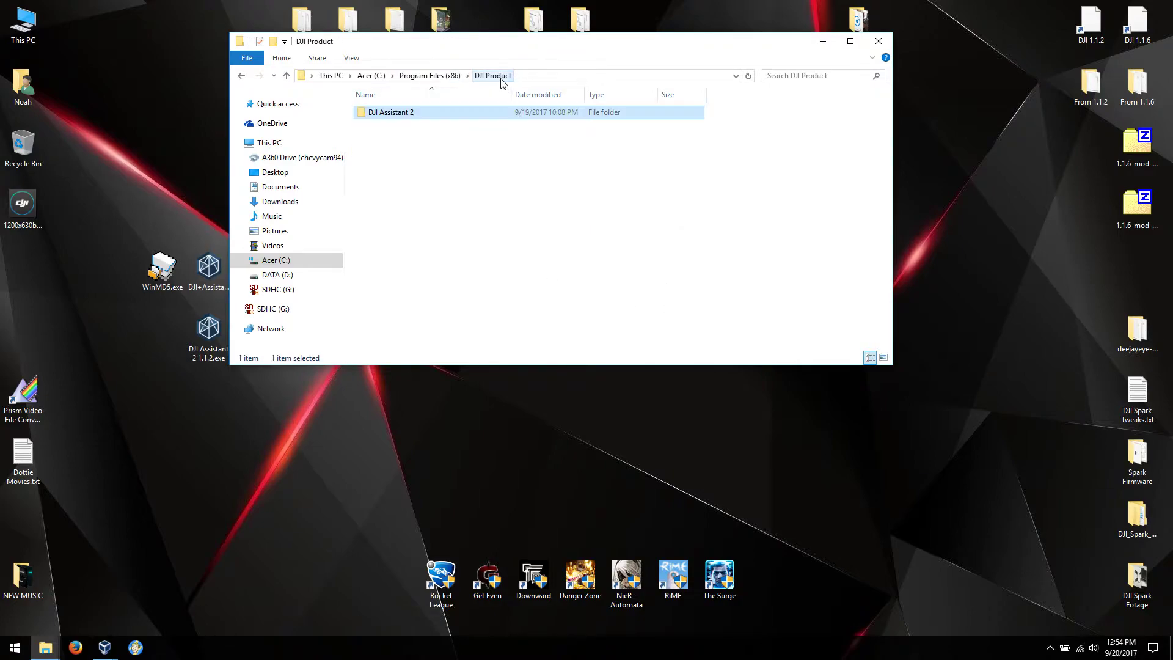
click(455, 75)
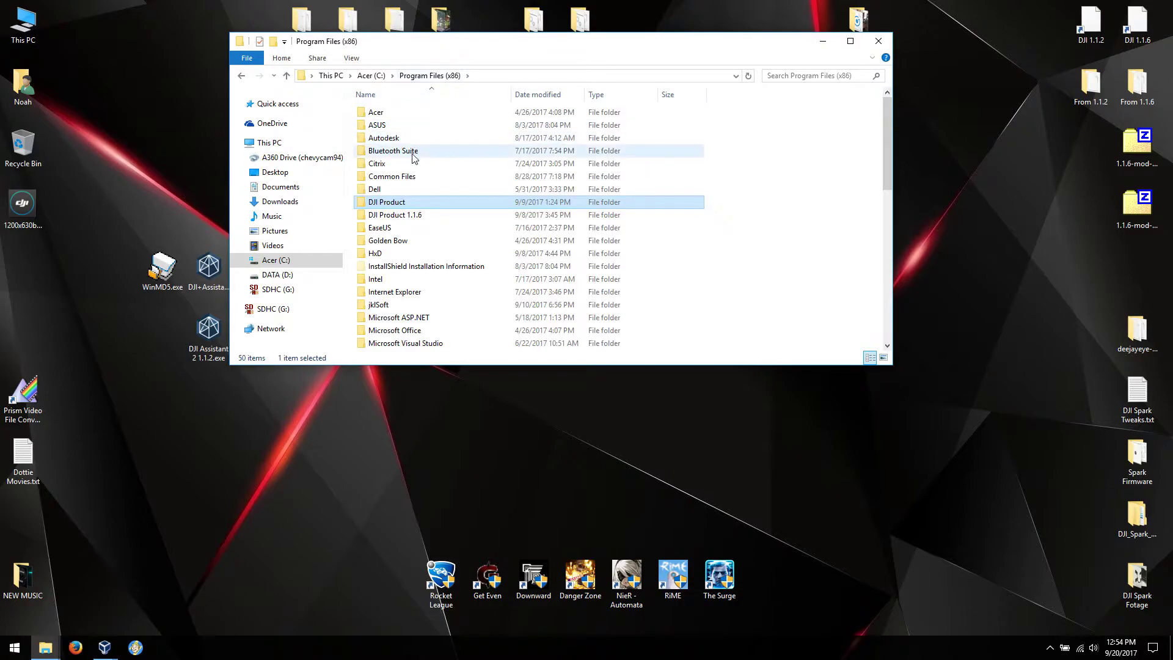
double_click(415, 217)
double_click(400, 115)
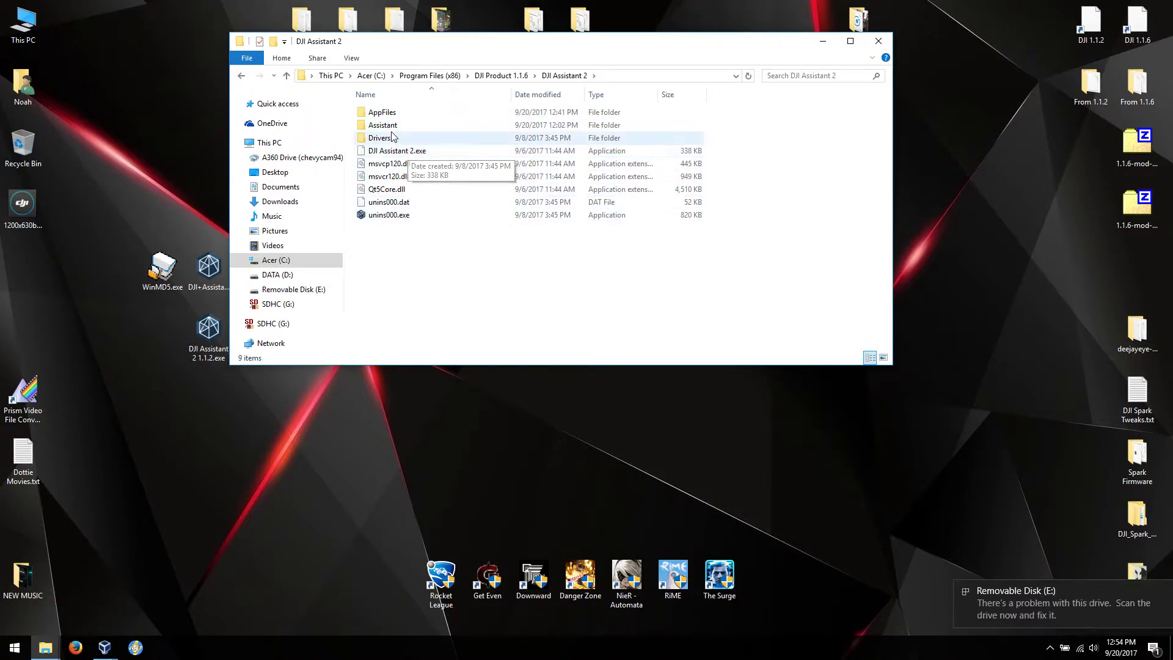
double_click(386, 115)
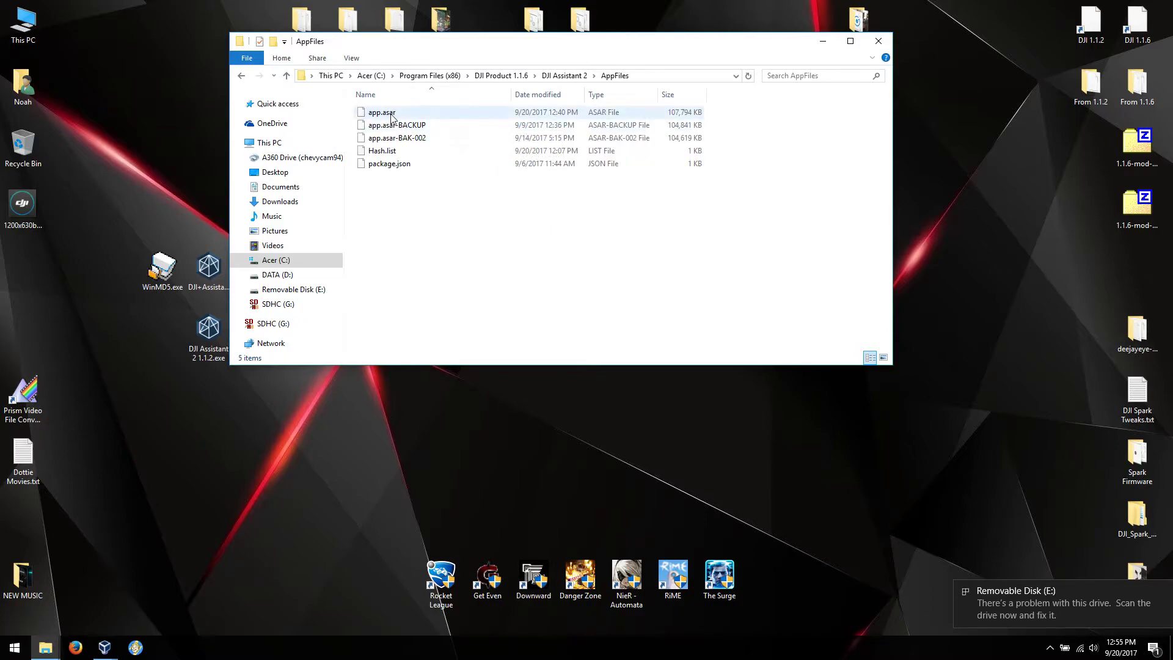
mouse_move(392, 118)
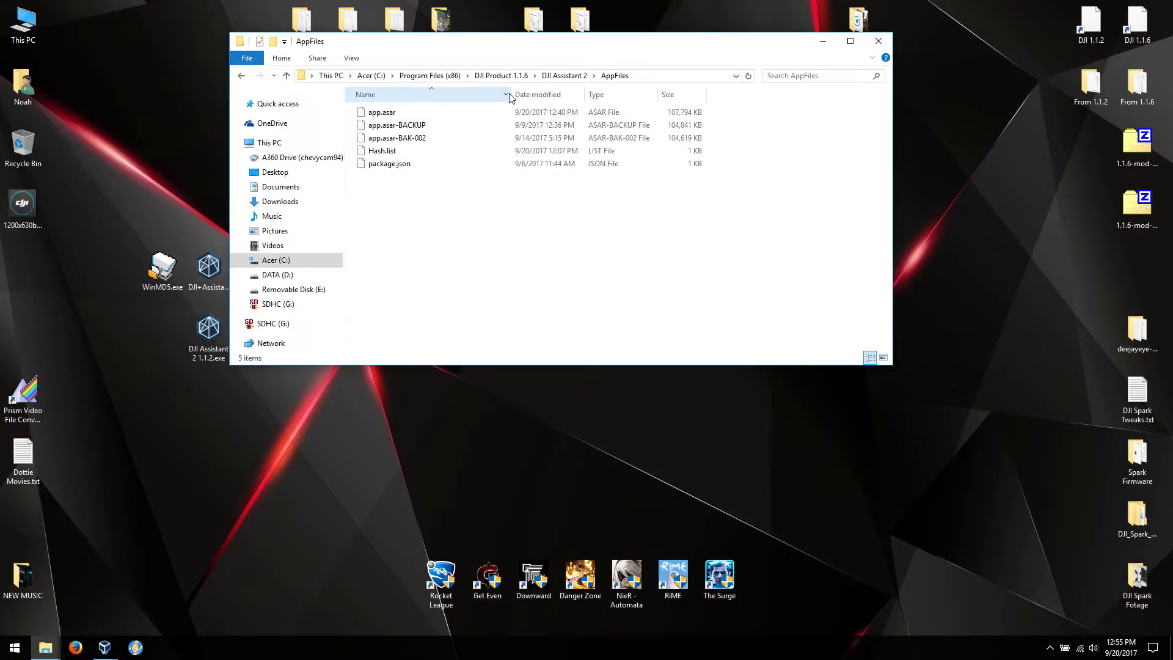
click(557, 76)
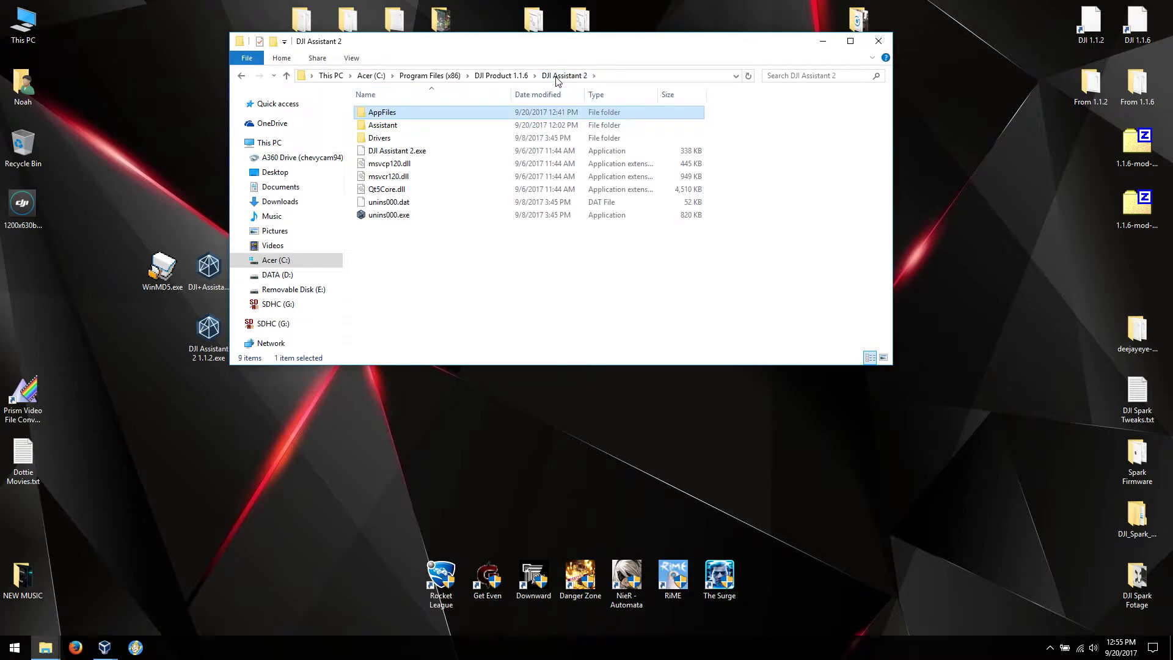
double_click(423, 152)
- Allow the app via UAC, view the Graphic and Simulator - WebGL pages, then return to Connected Devices
click(518, 410)
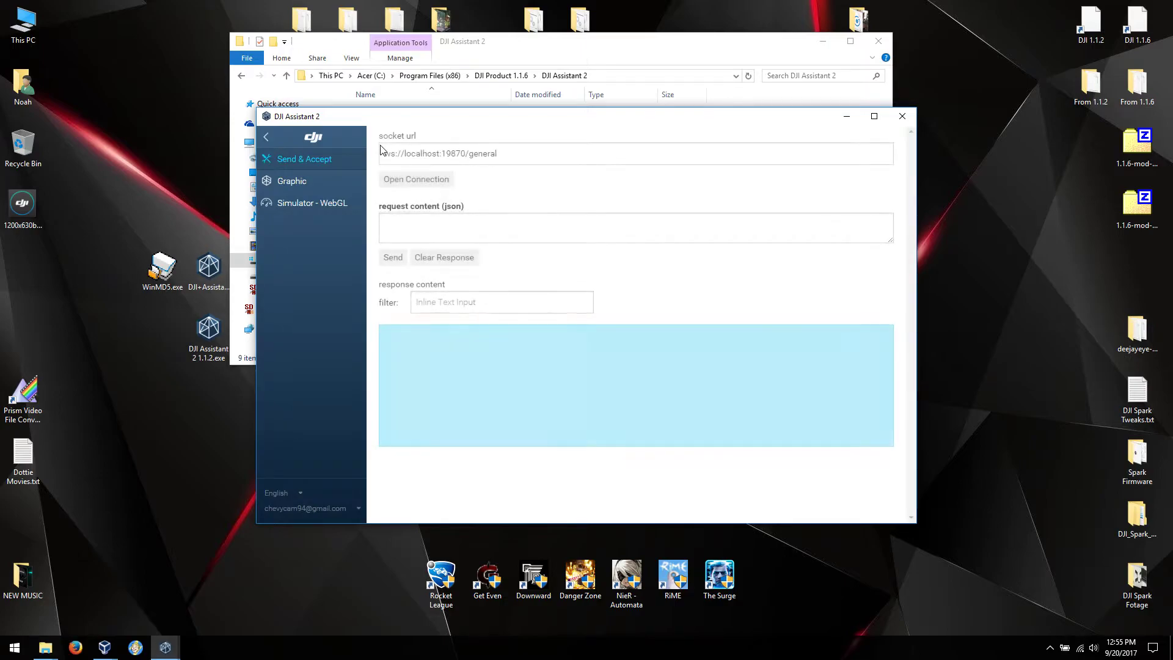
click(307, 182)
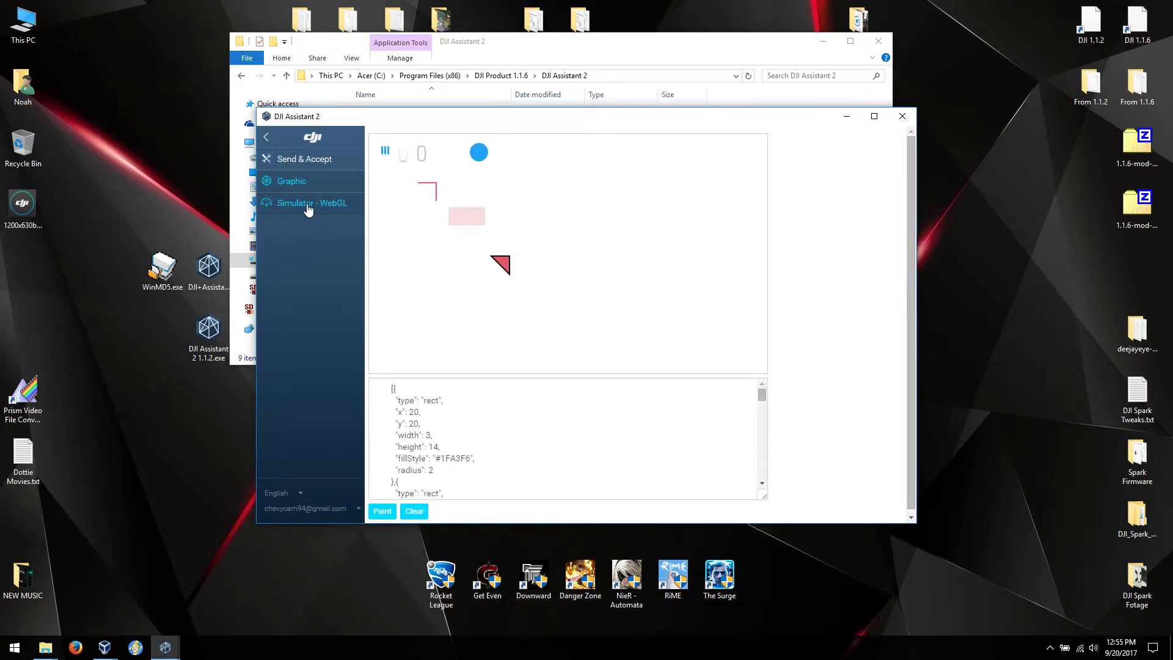
click(307, 208)
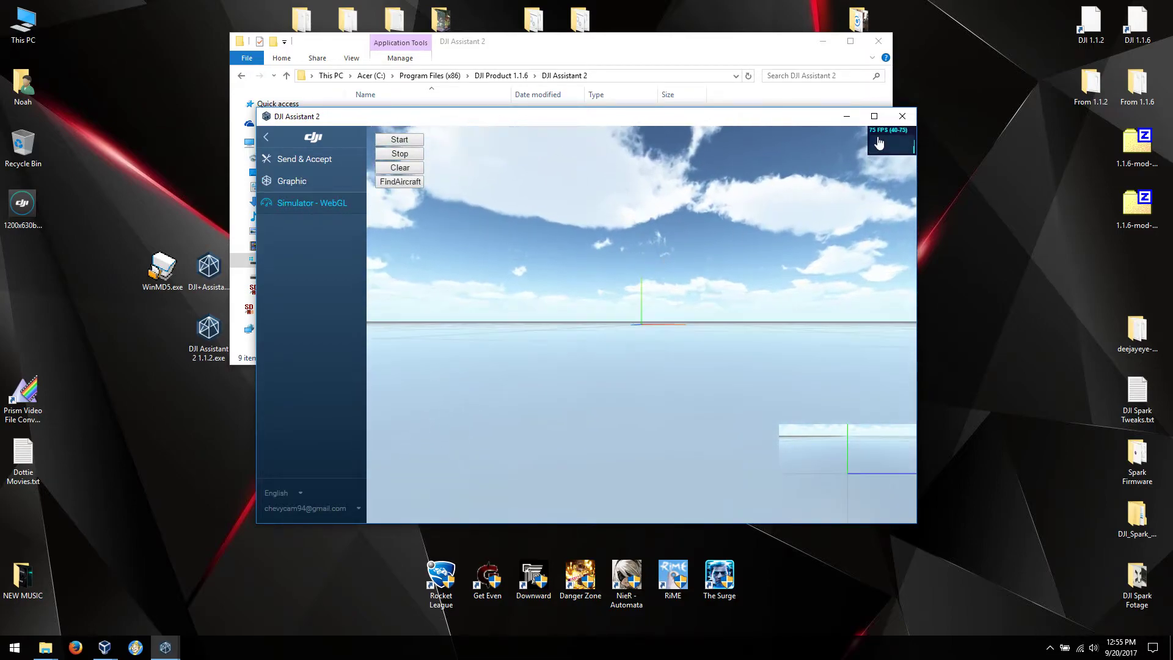
click(902, 120)
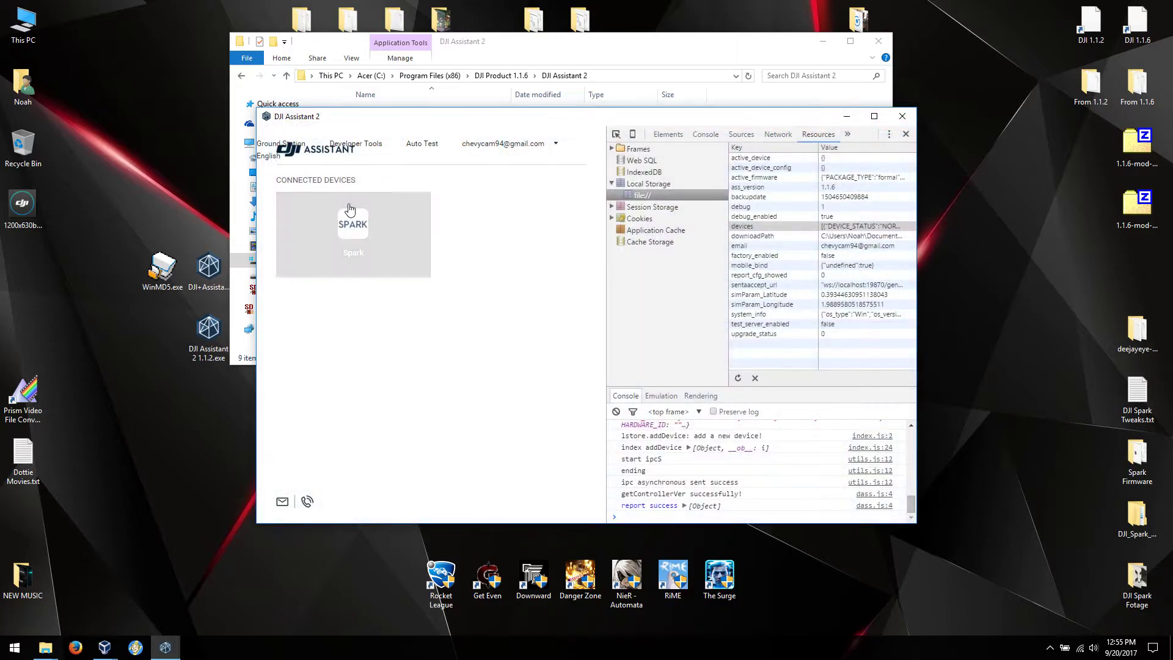
click(294, 145)
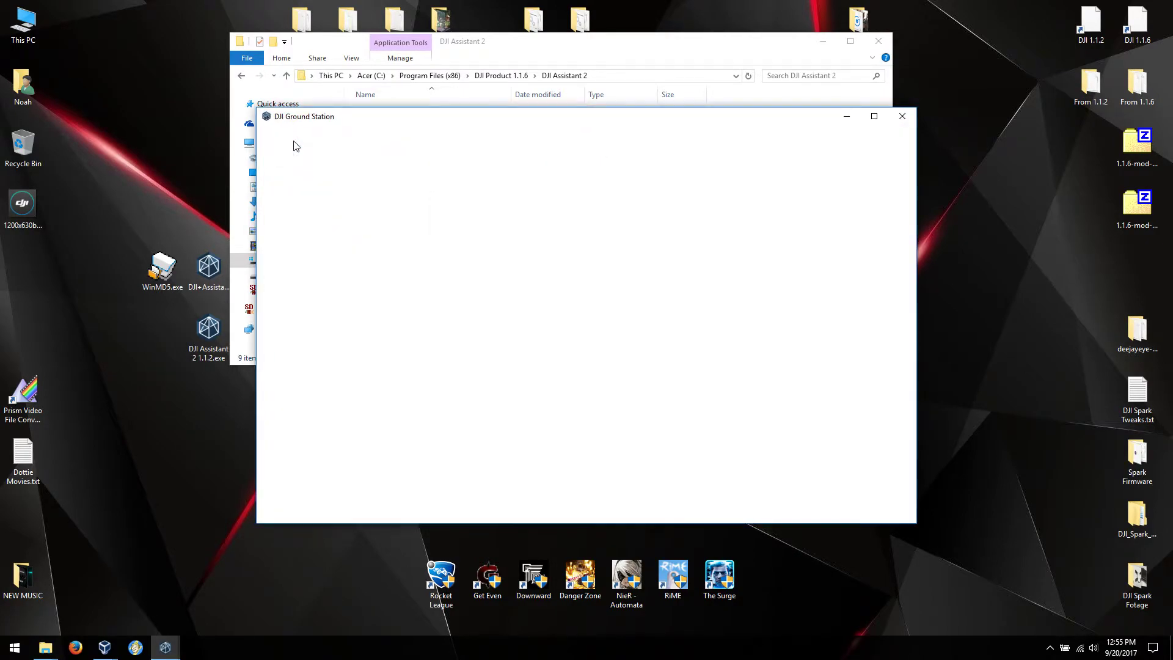
click(902, 117)
click(613, 319)
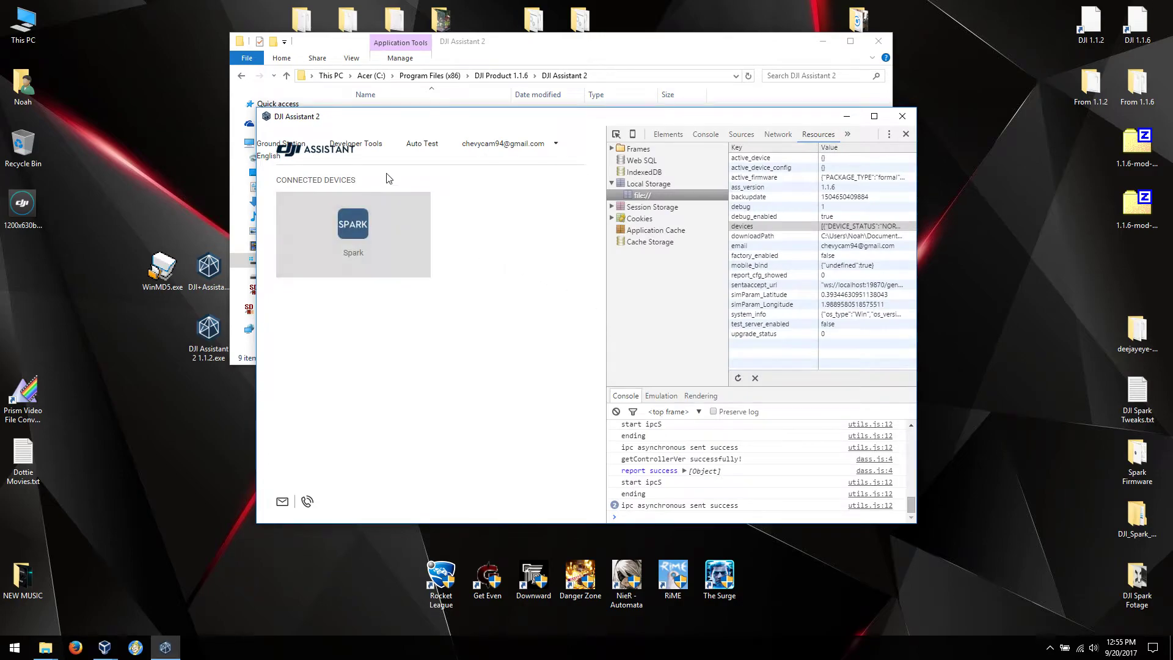
click(421, 144)
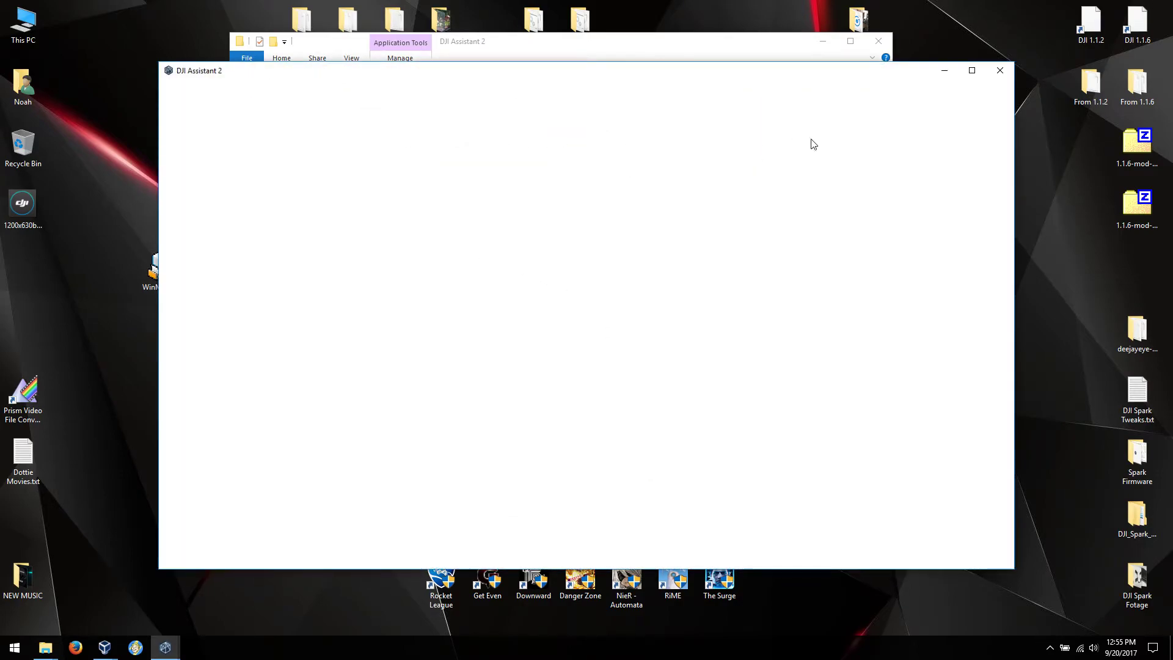
click(999, 72)
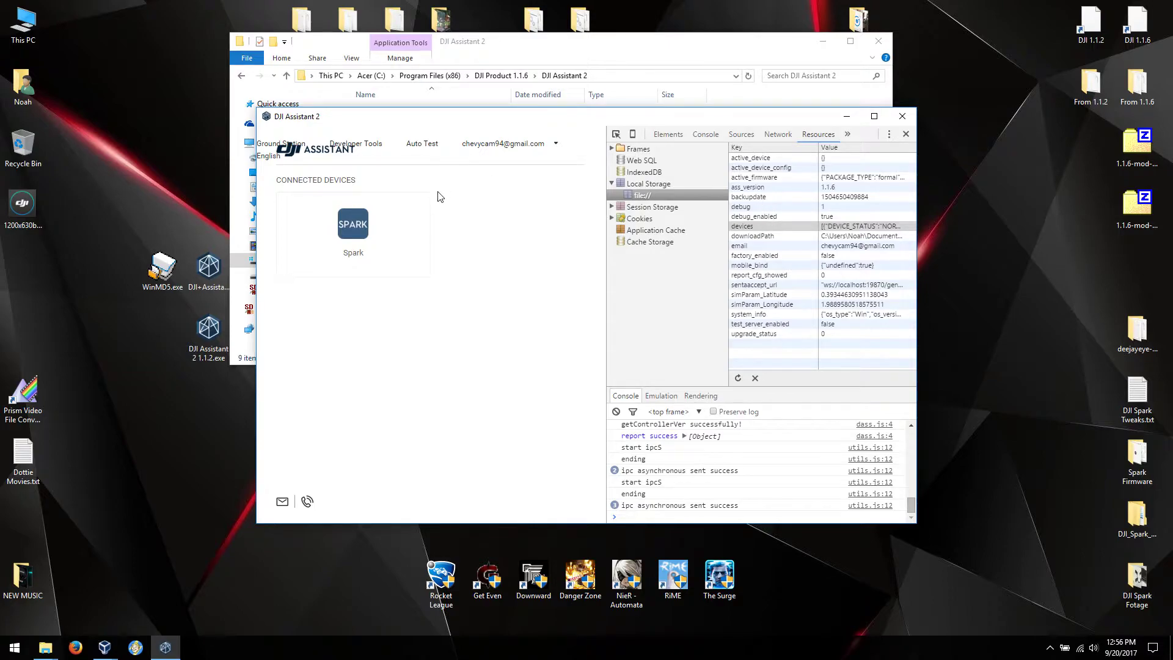
- Close DevTools, enlarge the window, and open the Spark's firmware and Dashboard pages
click(905, 134)
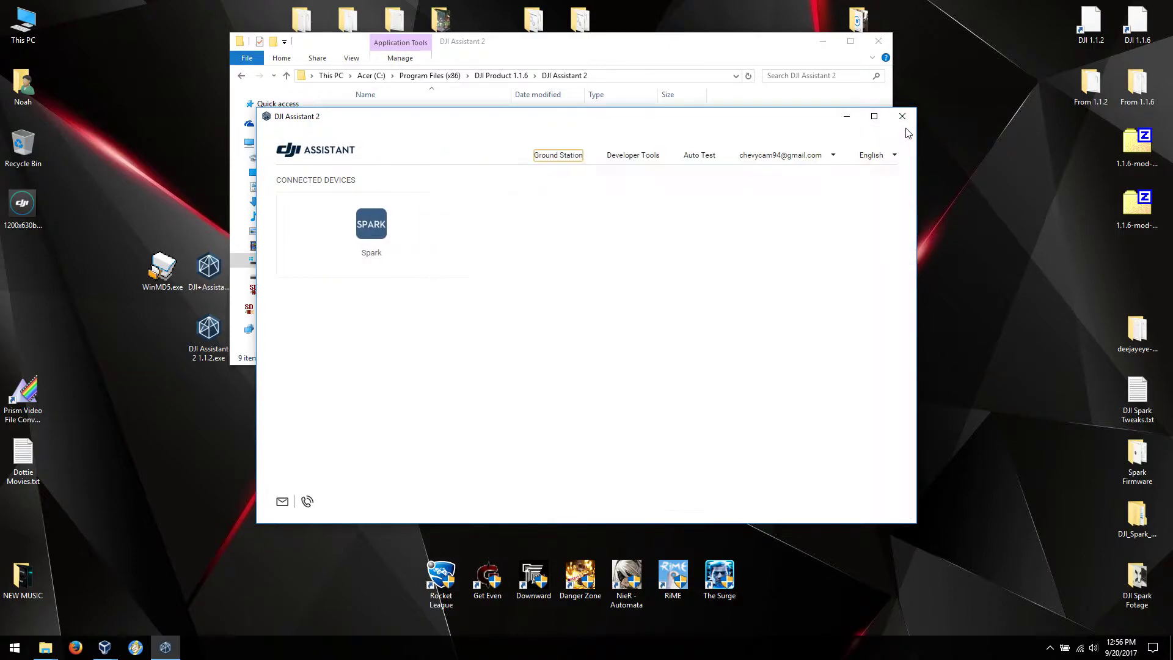
drag(915, 105, 1140, 11)
click(400, 146)
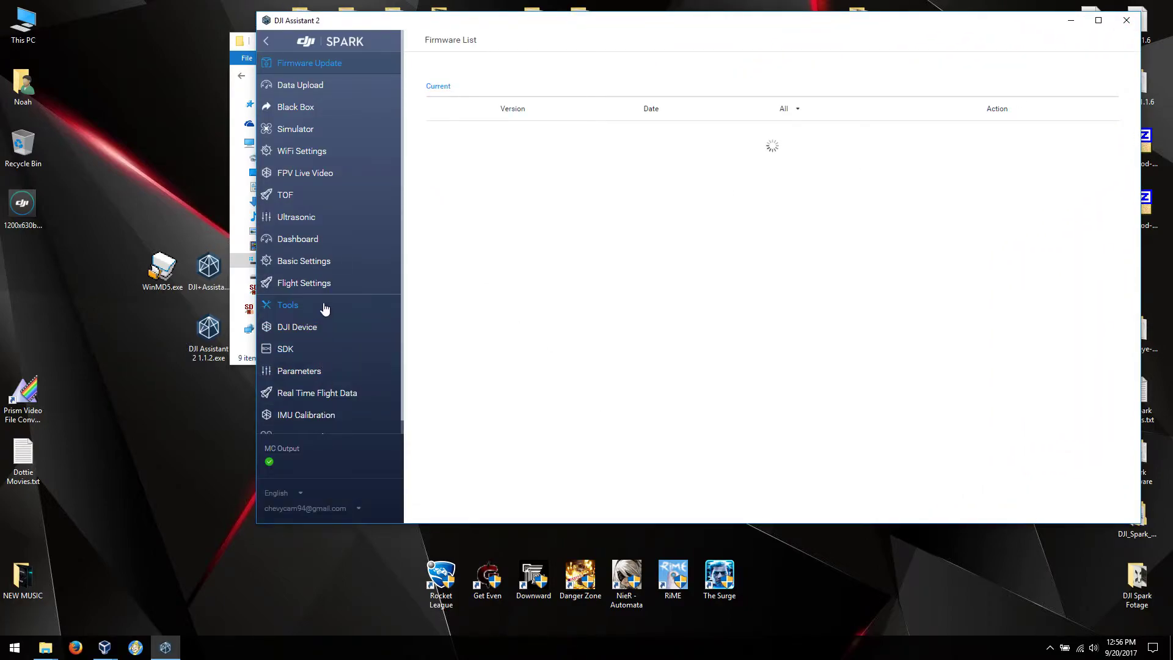
scroll(309, 262, down, 1)
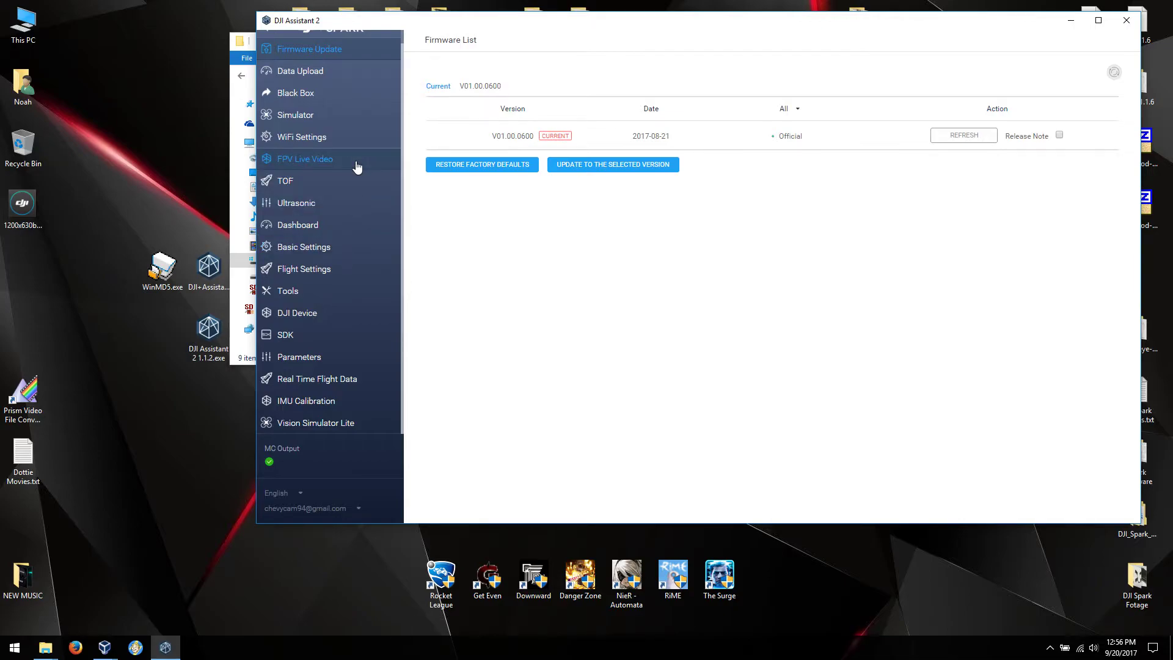
click(340, 228)
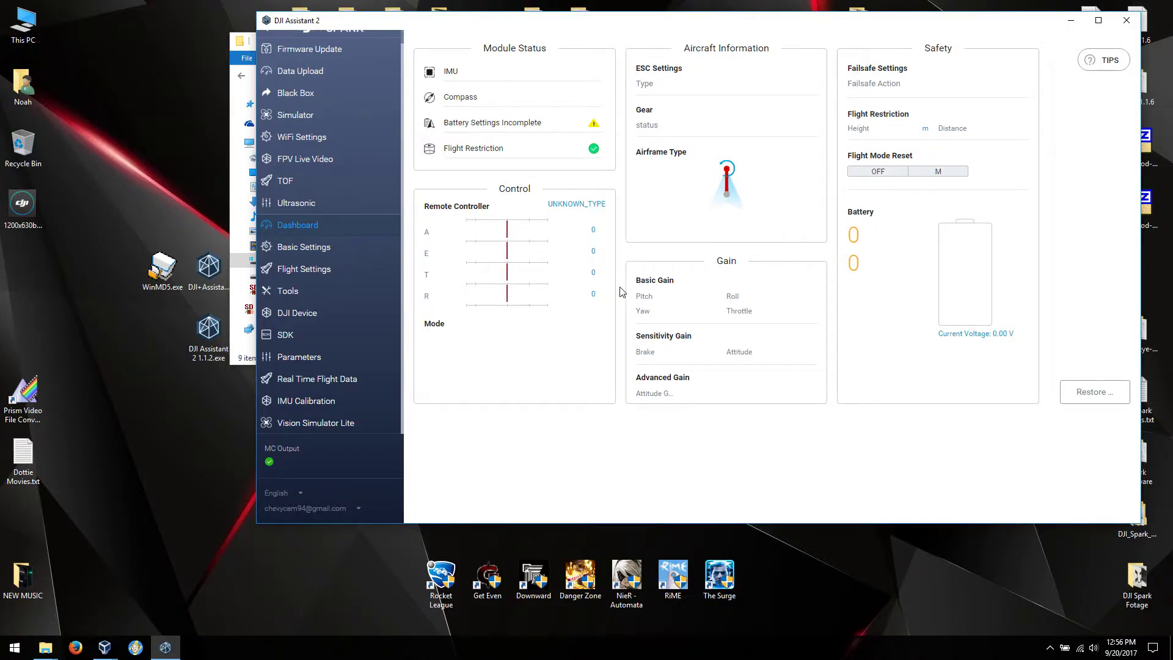
- Check the DJI Device D-RTK and Gimbal tabs, leaving gimbal control type unchanged, then open Parameters
click(309, 314)
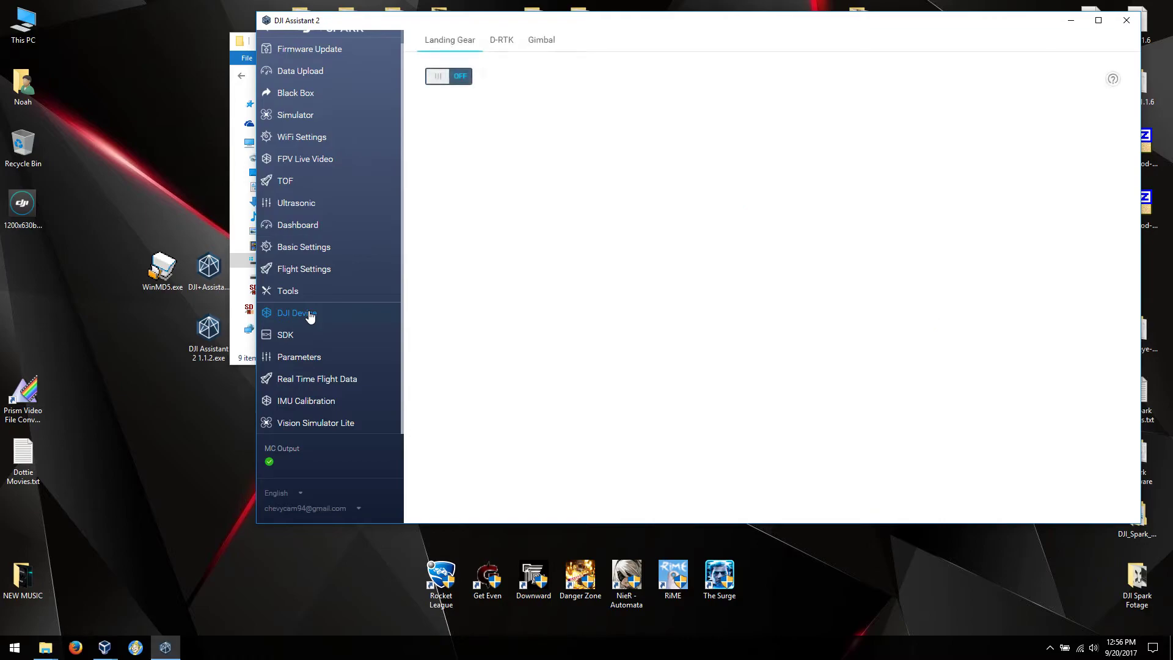
click(504, 42)
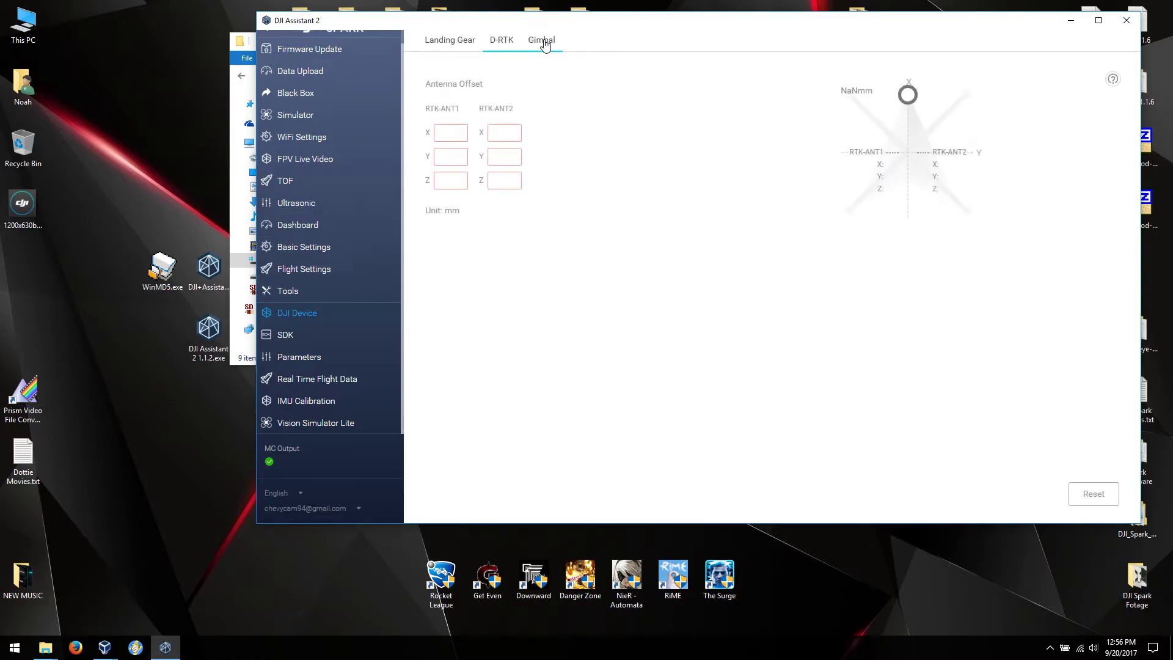
click(544, 41)
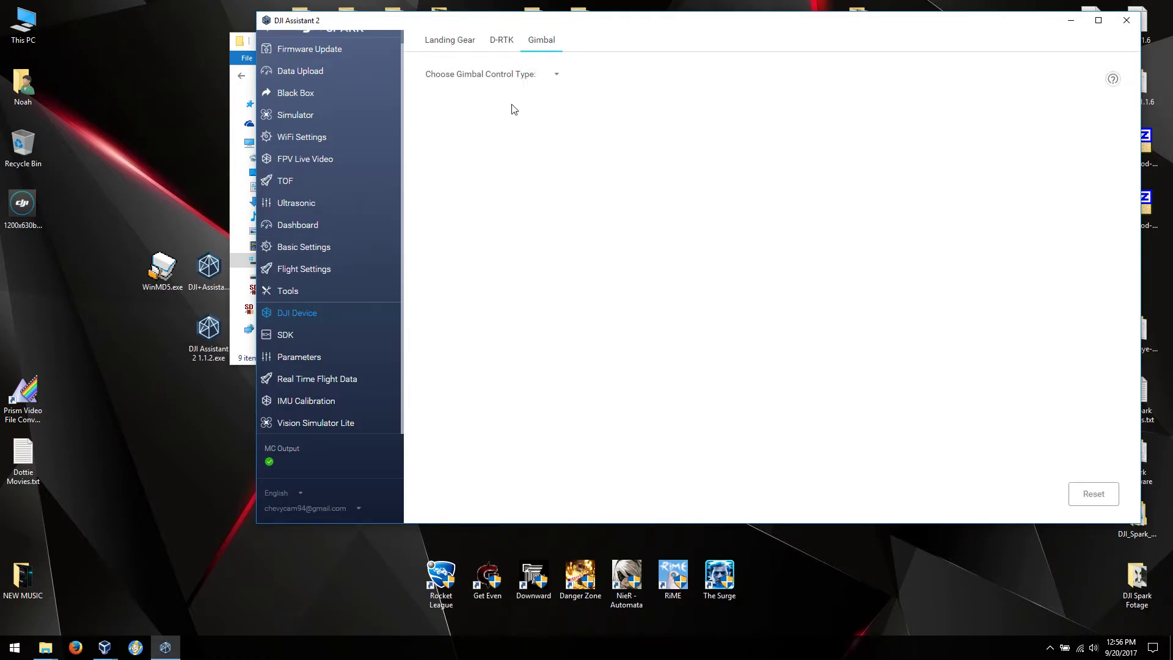
click(551, 77)
click(502, 237)
click(313, 362)
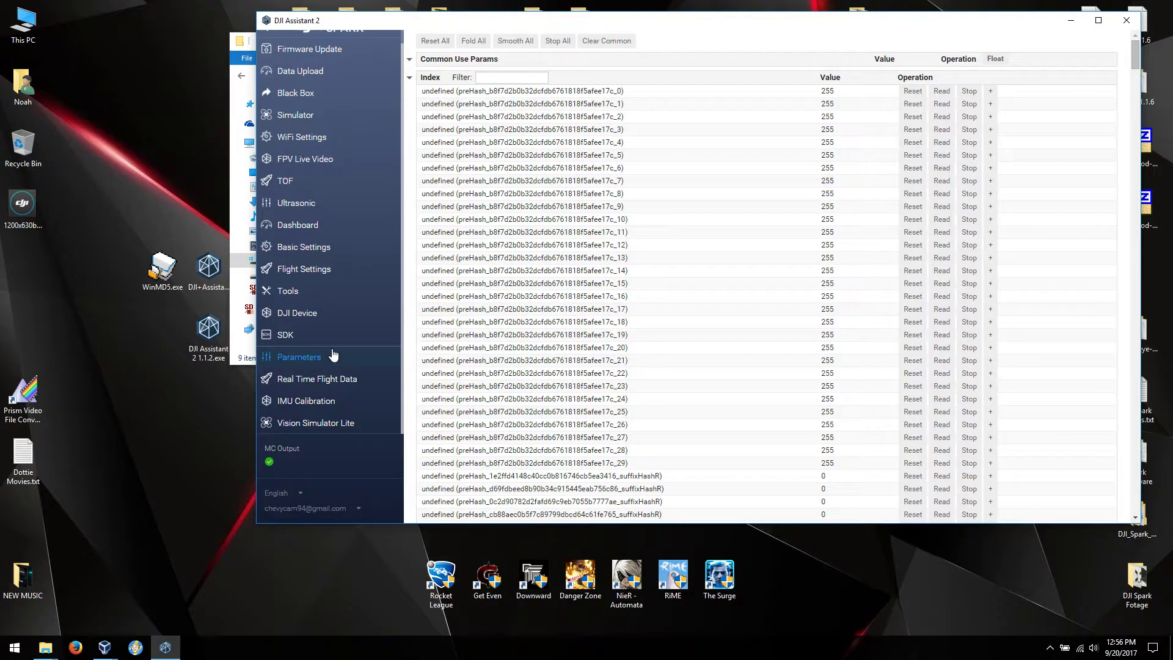
- Scroll the Parameters list down to the Read Only preHash groups, then drag back to Common Use Params
scroll(1083, 222, down, 15)
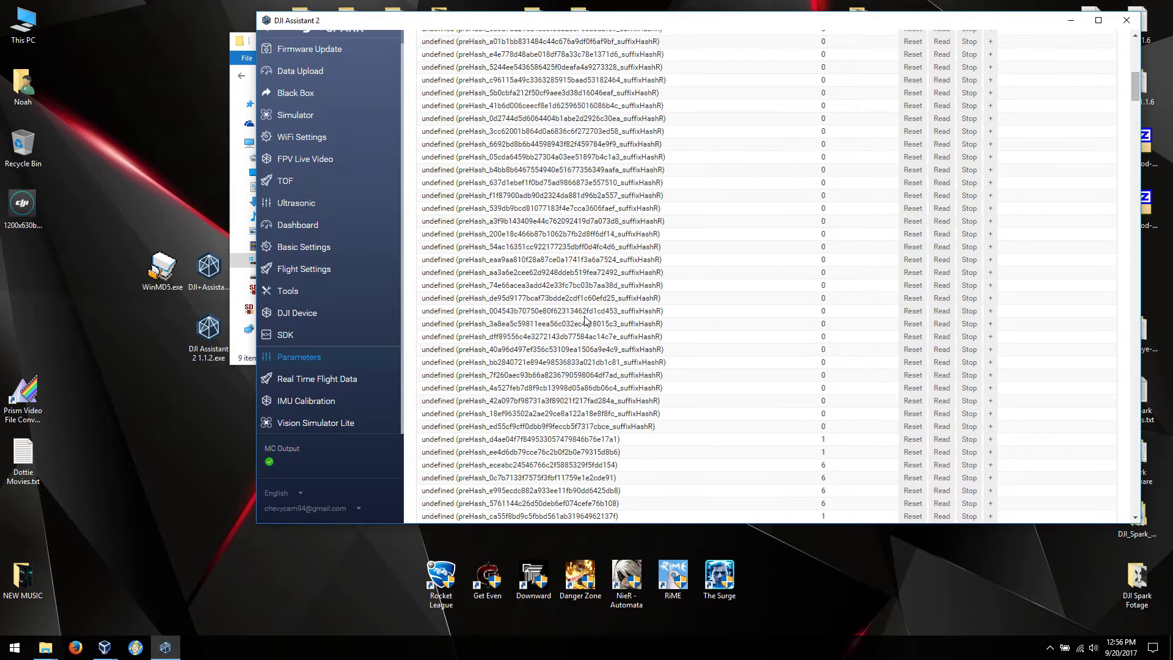
drag(1135, 112, 1127, 34)
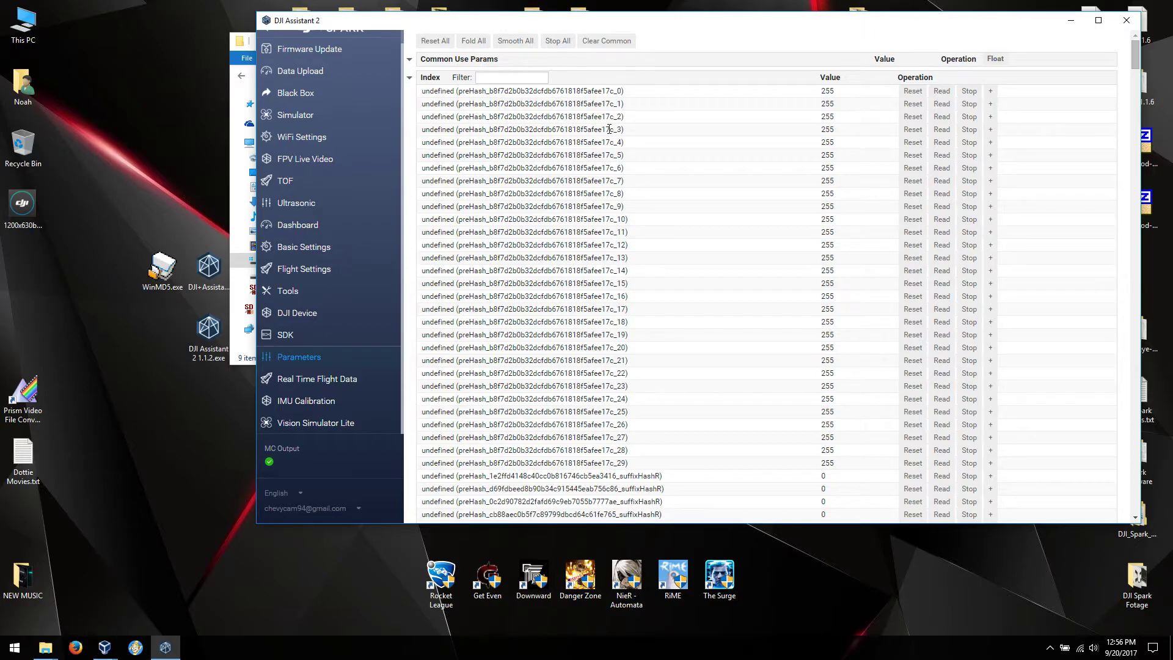
scroll(626, 177, down, 15)
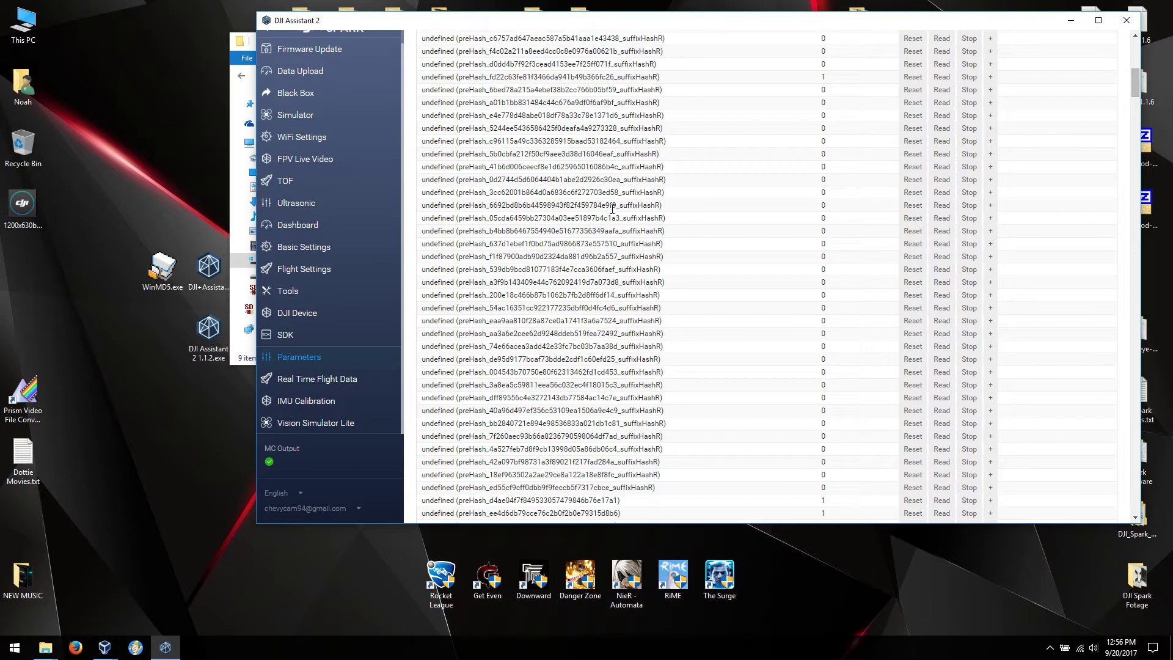
scroll(612, 220, down, 5)
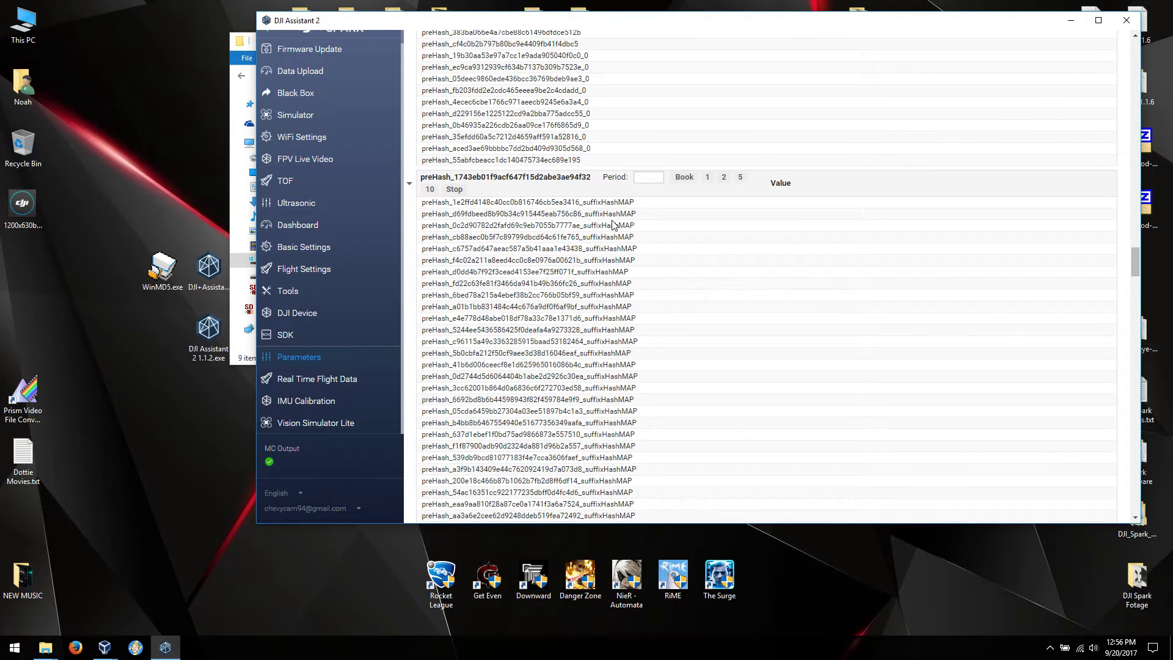
scroll(552, 236, up, 10)
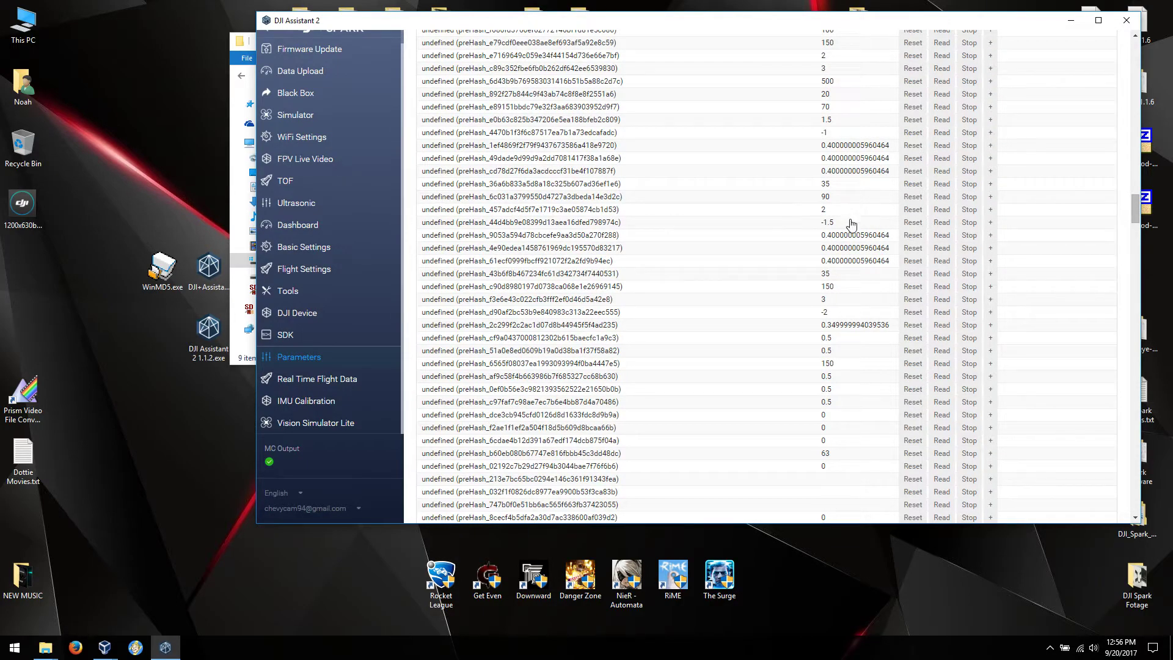
scroll(837, 284, up, 5)
scroll(835, 265, up, 10)
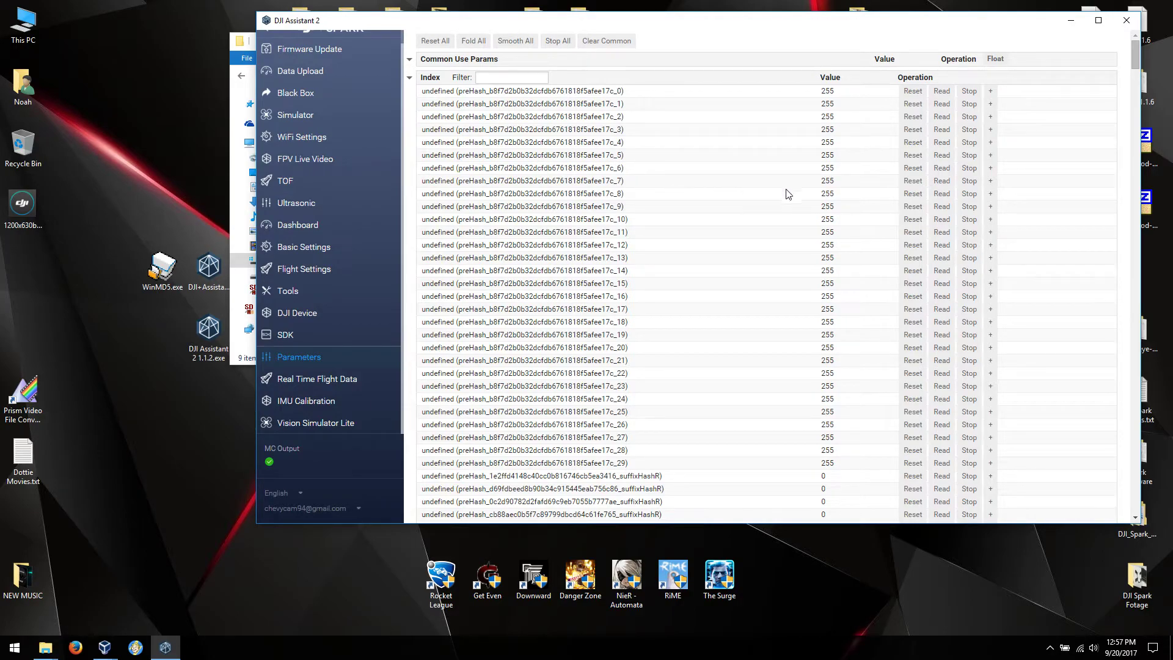
scroll(829, 202, down, 10)
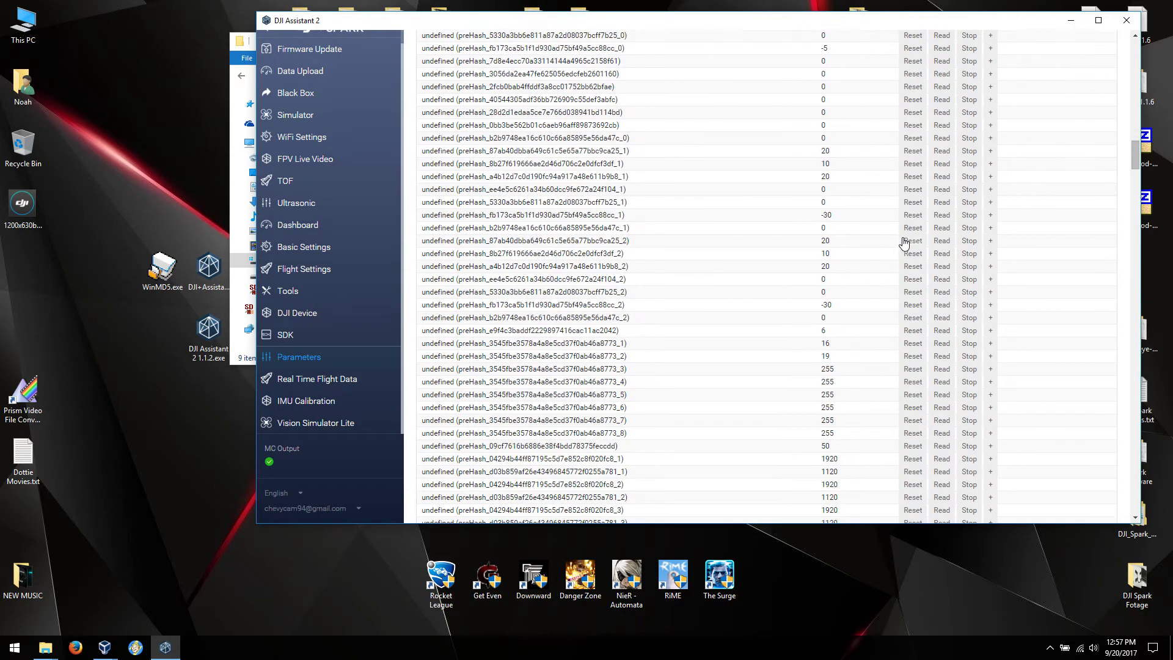
scroll(904, 245, down, 15)
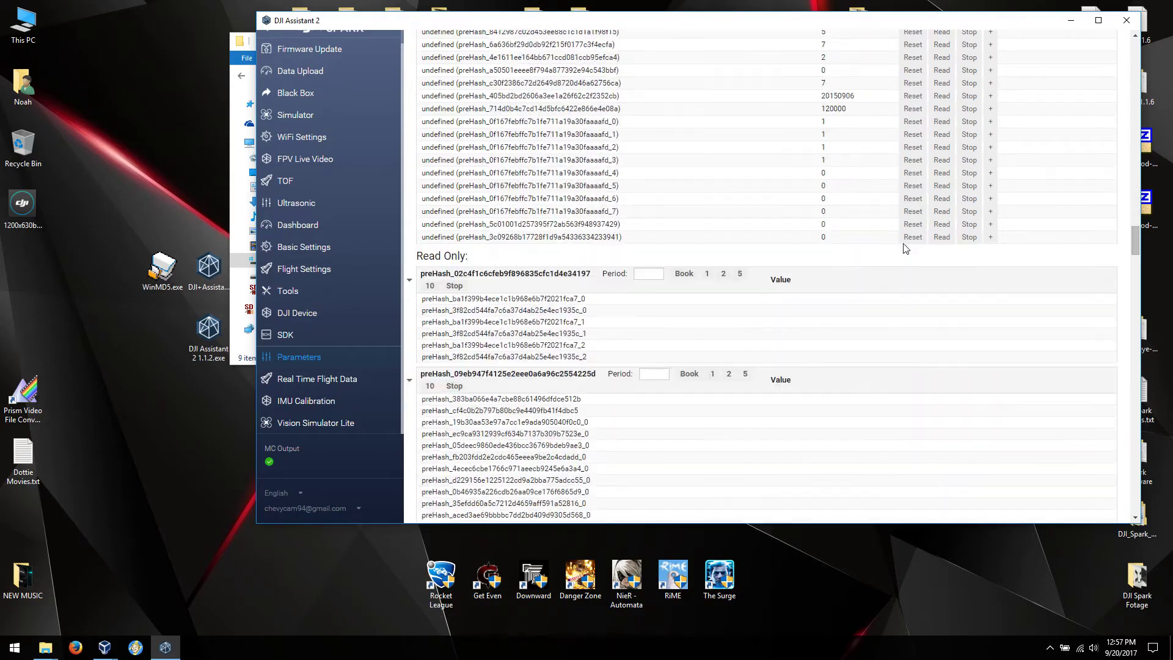
scroll(905, 247, up, 1)
scroll(905, 248, down, 20)
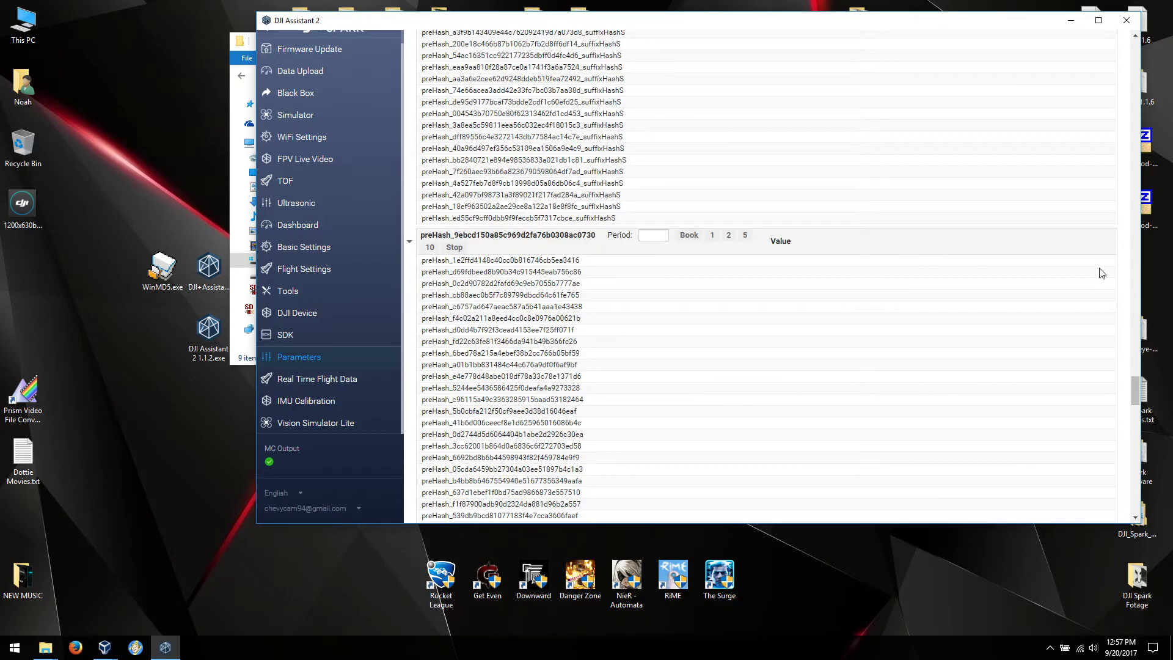
drag(1134, 363, 916, 40)
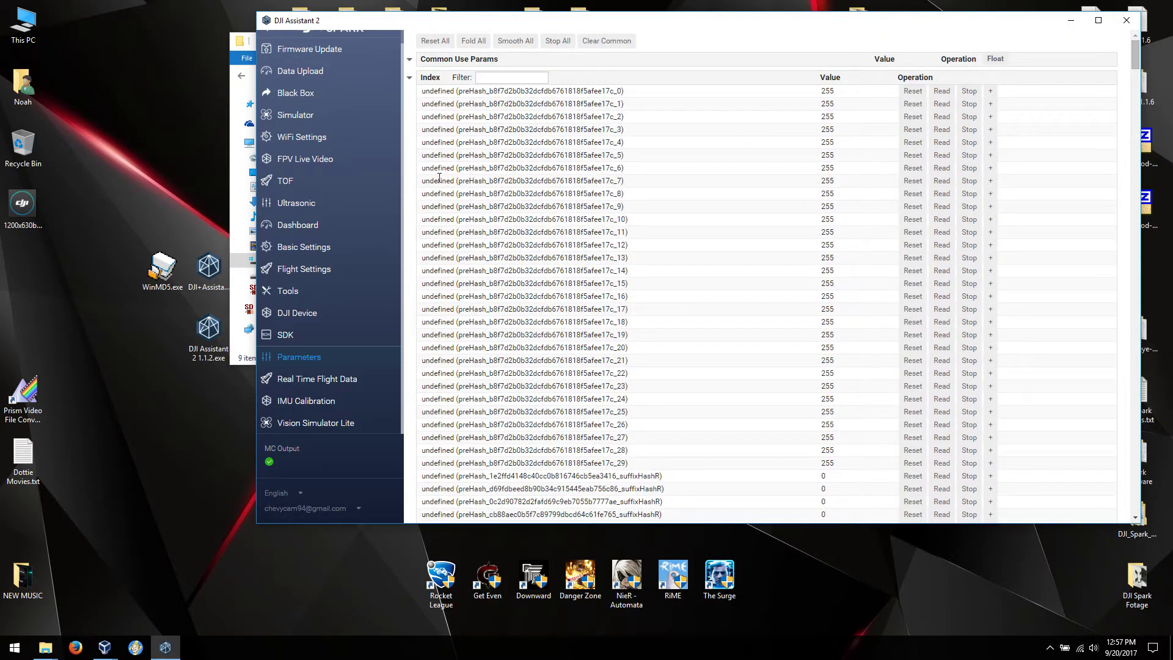
- View the Ultrasonic and TOF pages and the Tools function channel, backup and shutter tabs
click(307, 210)
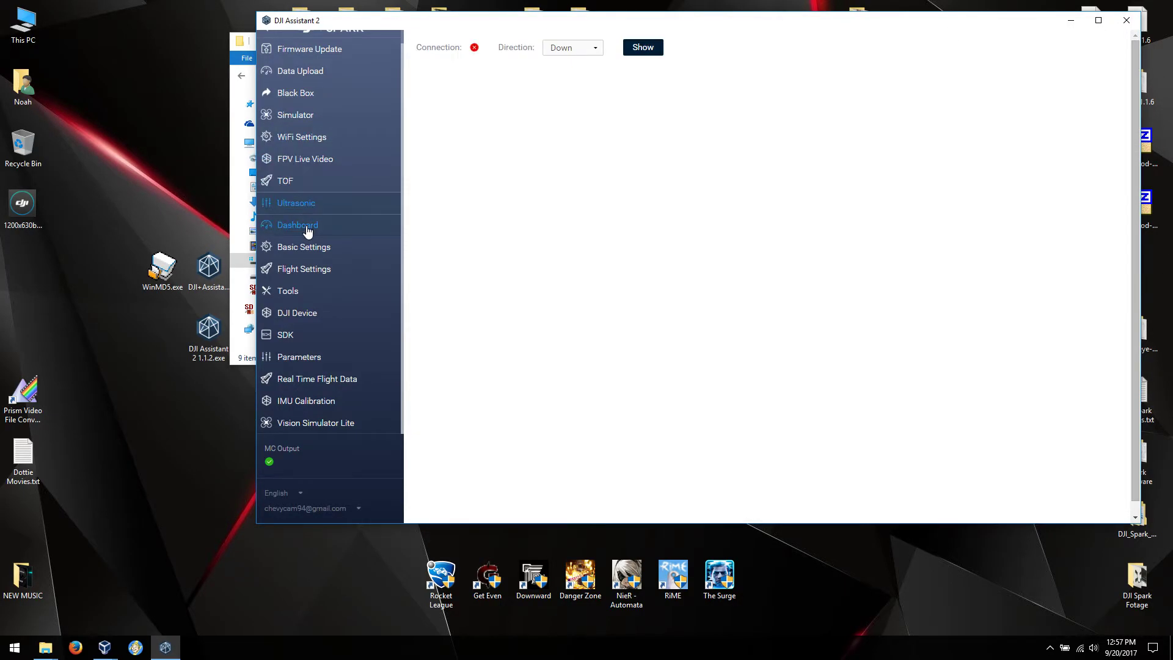
click(300, 188)
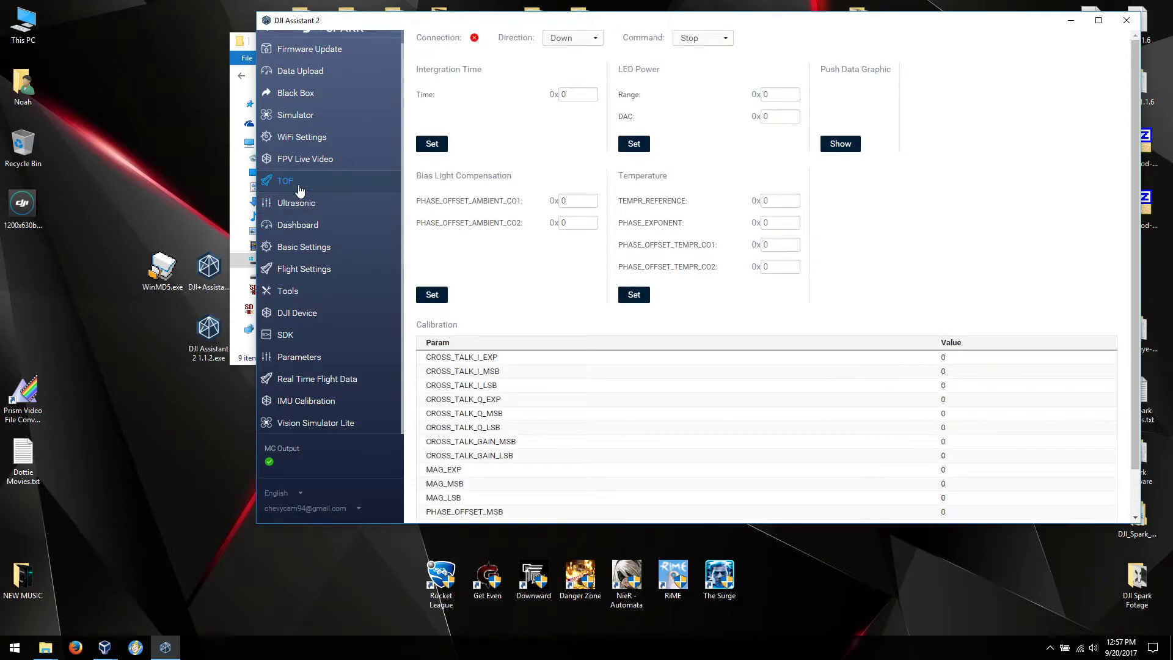
click(307, 293)
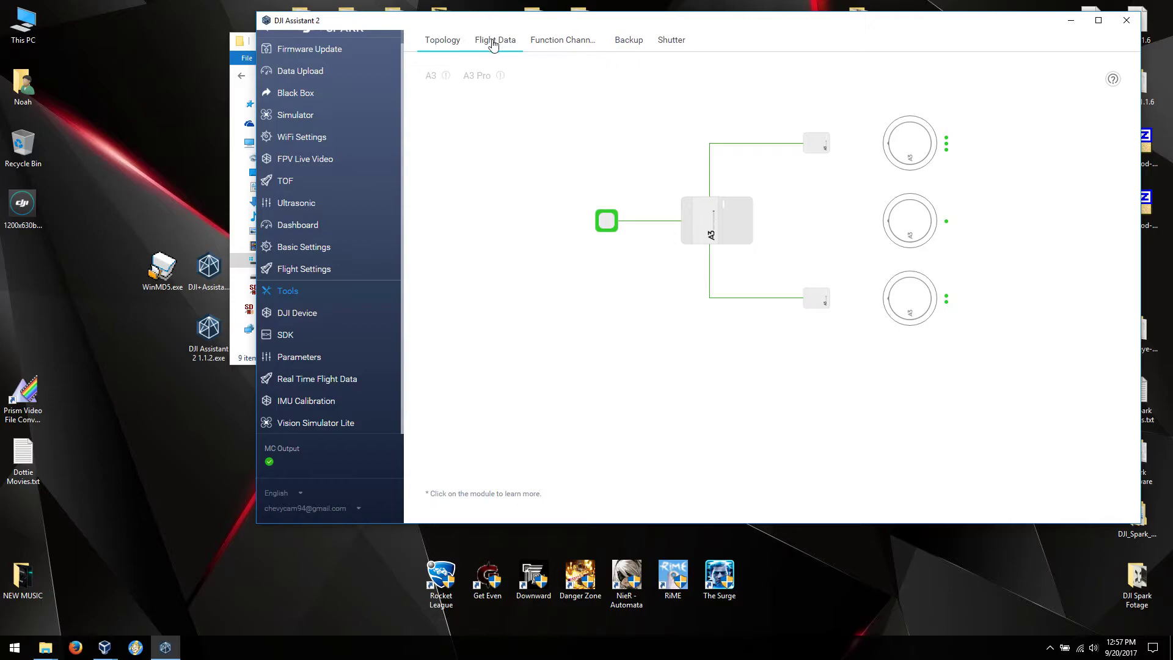
click(565, 40)
click(619, 42)
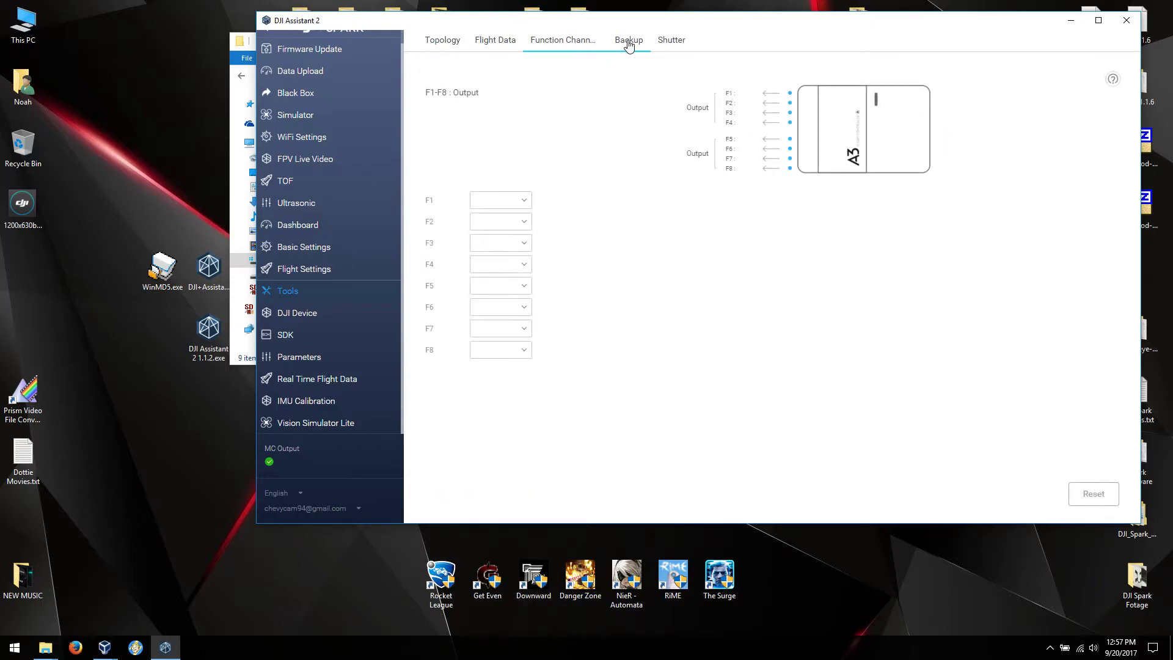
click(671, 42)
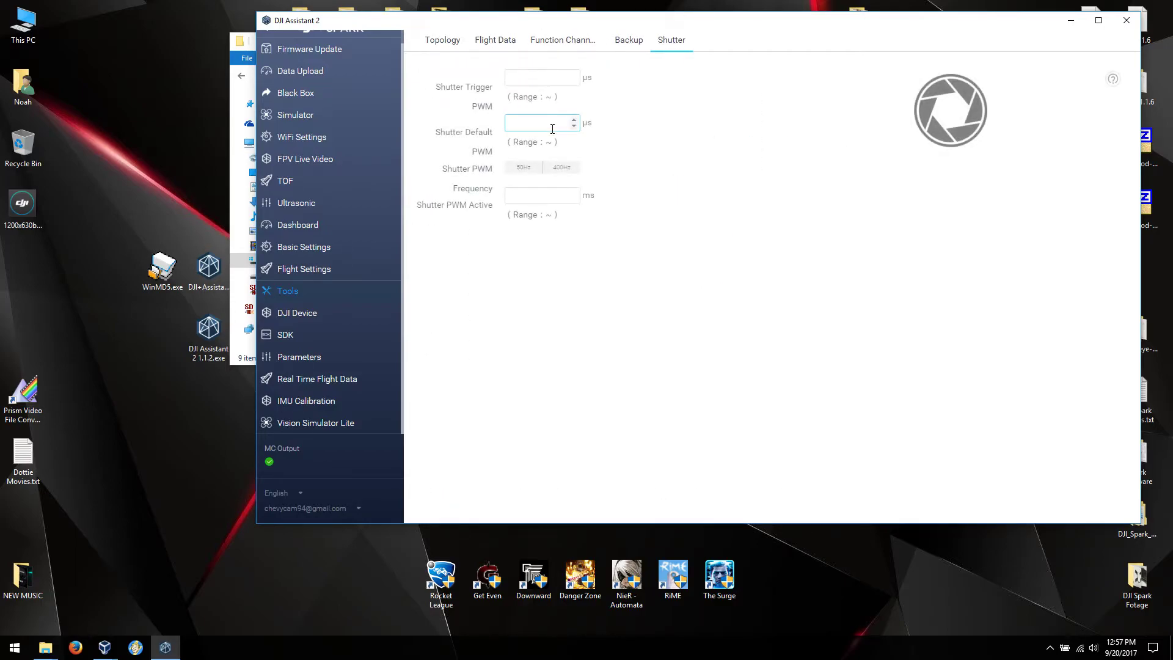
- View IMU Calibration, Vision Simulator Lite, Real Time Flight Data, onboard SDK and FPV pages
click(306, 406)
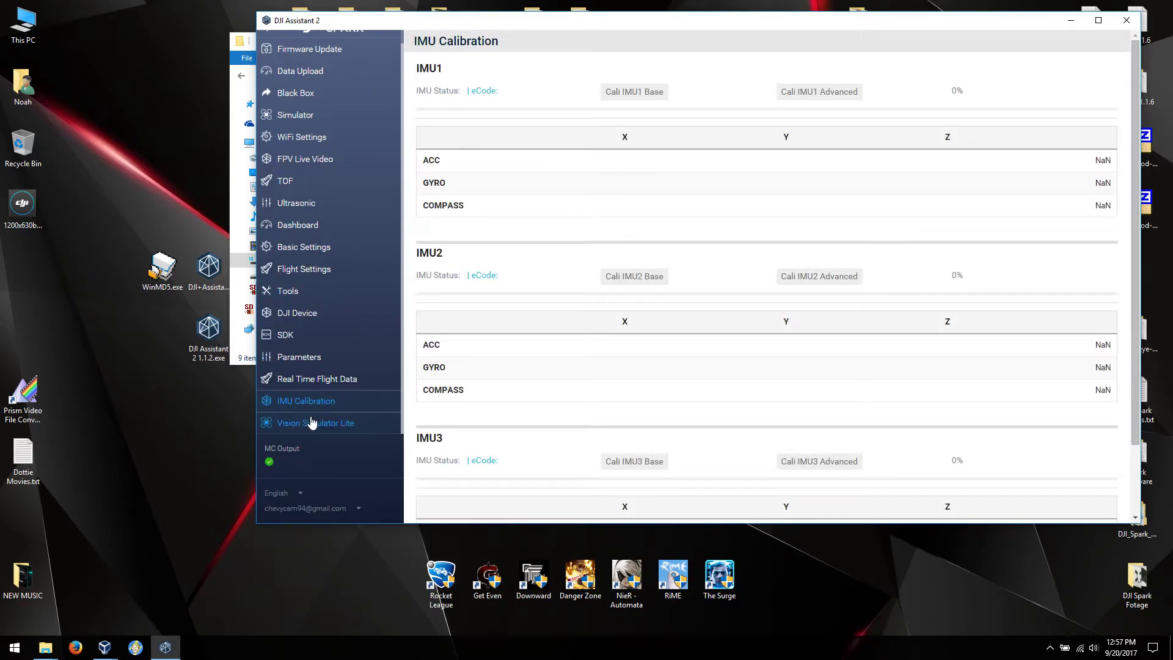
click(308, 422)
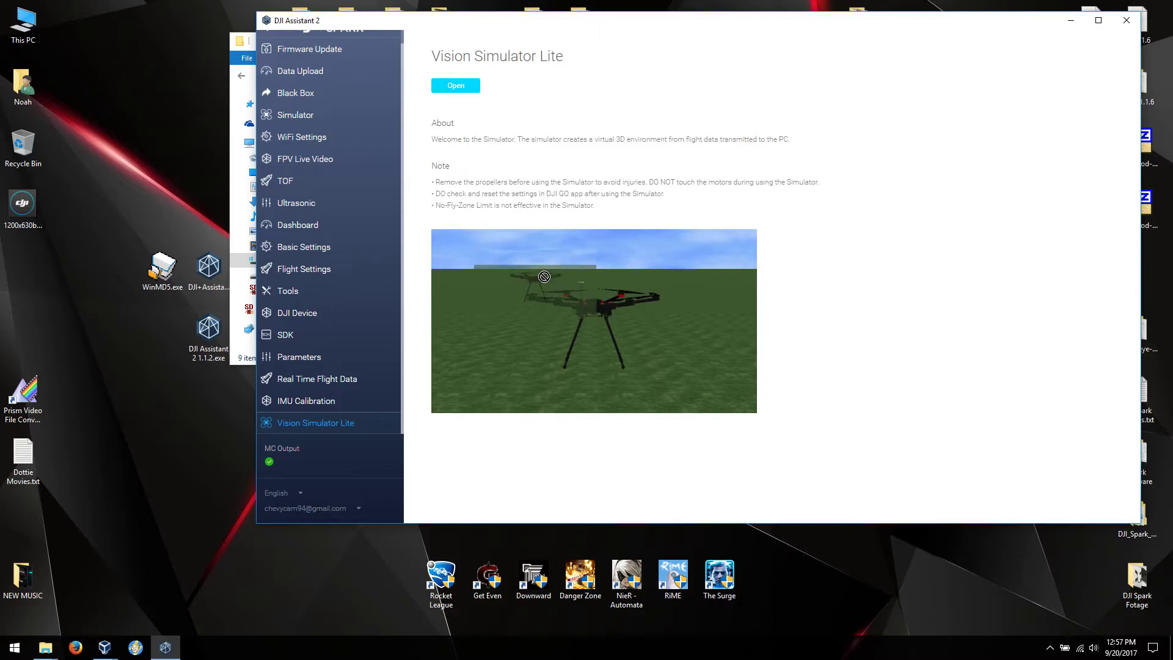
click(314, 379)
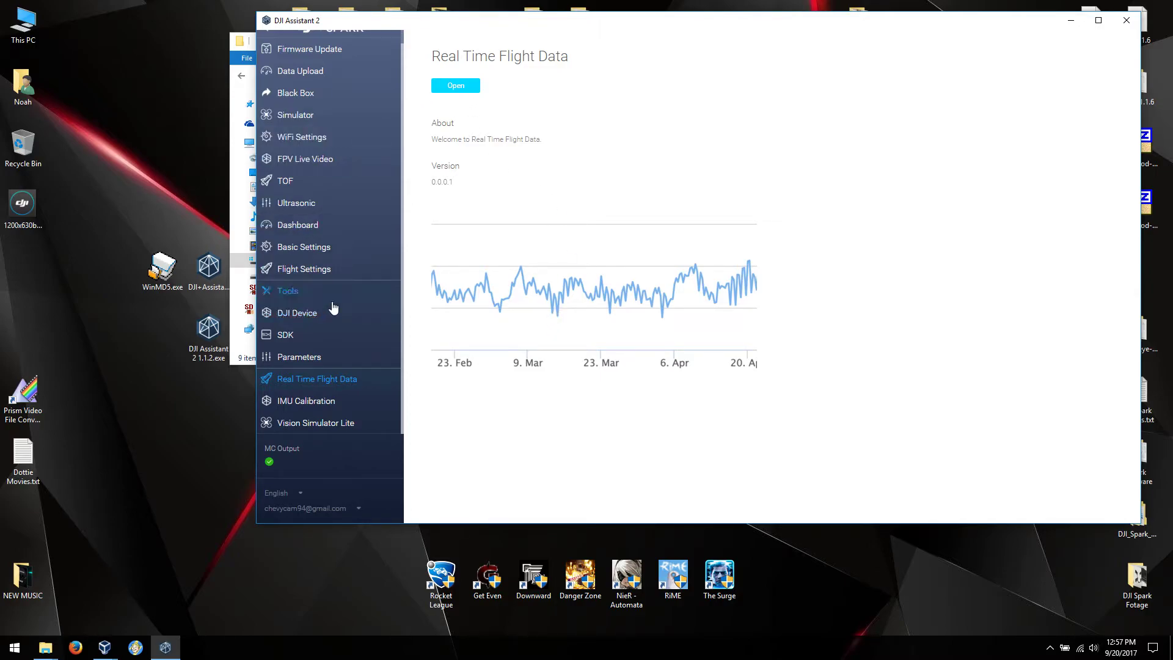
click(321, 334)
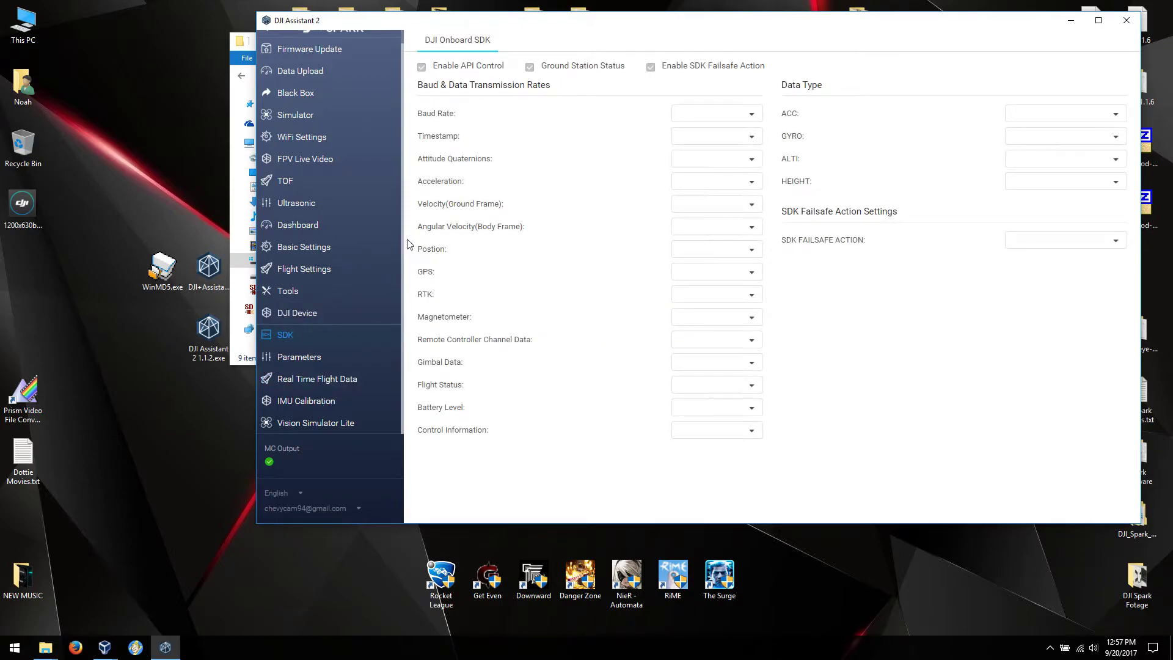
click(324, 158)
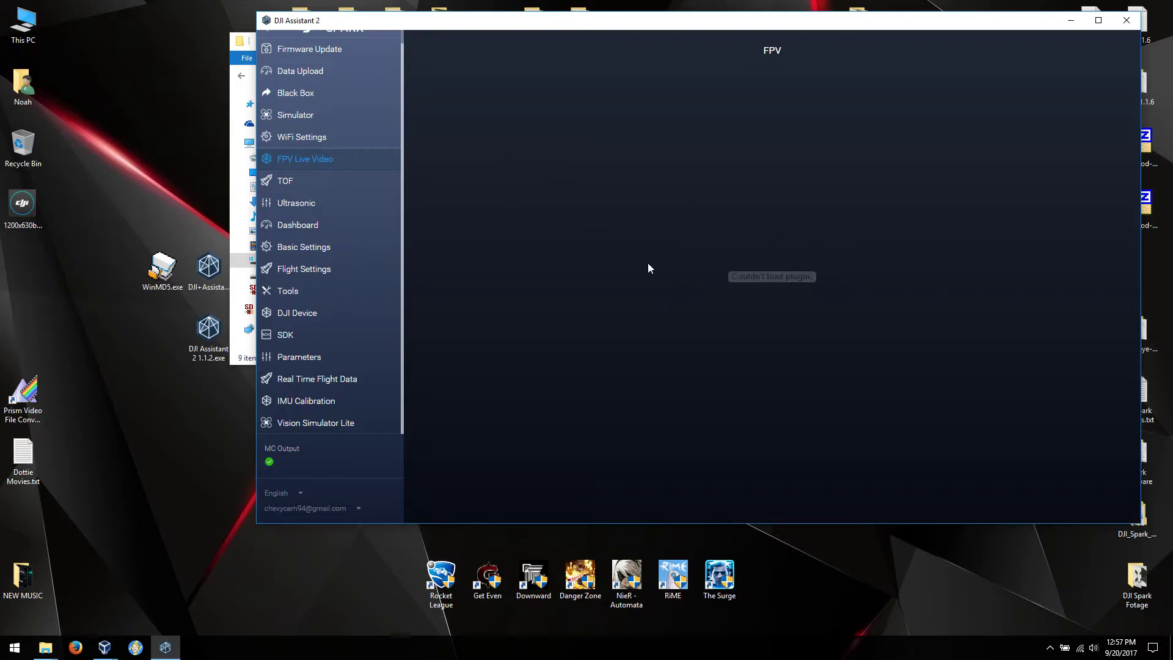
- View the WiFi, simulator, data upload and Firmware Update pages, then close the app window
click(304, 137)
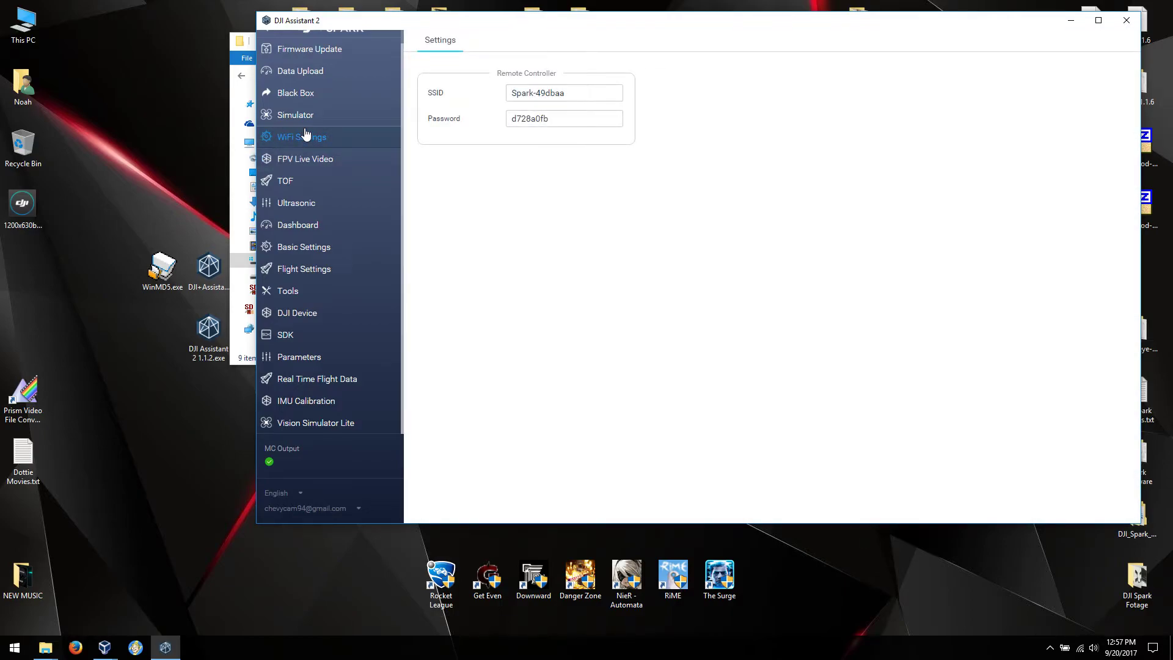
click(310, 116)
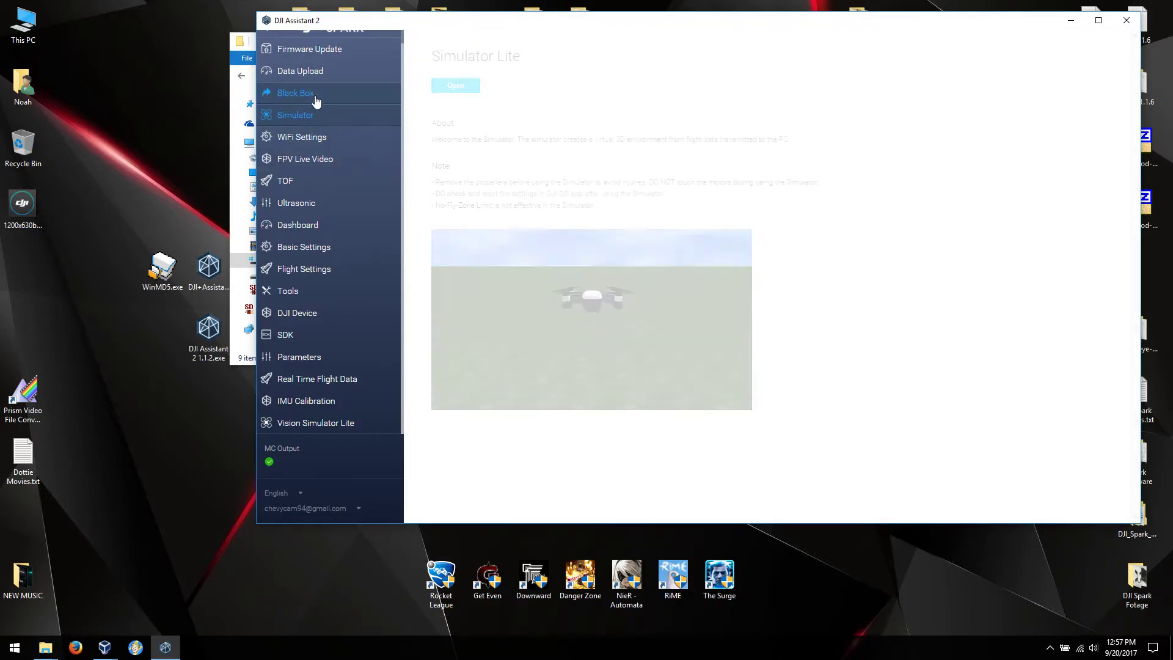
click(314, 71)
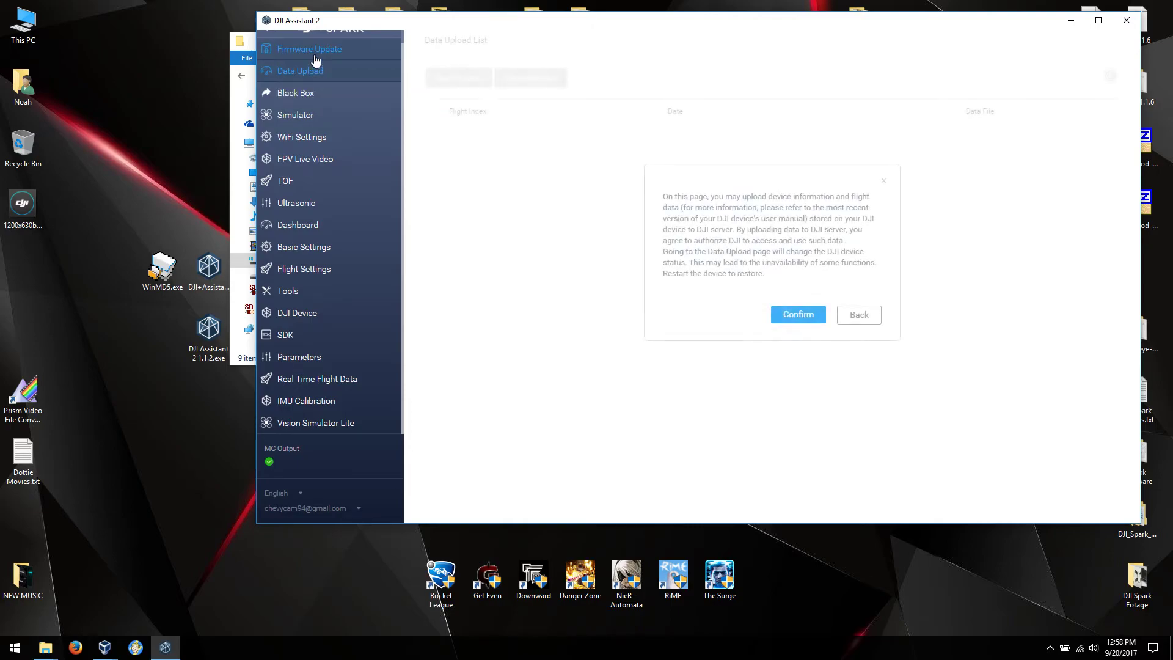
click(314, 53)
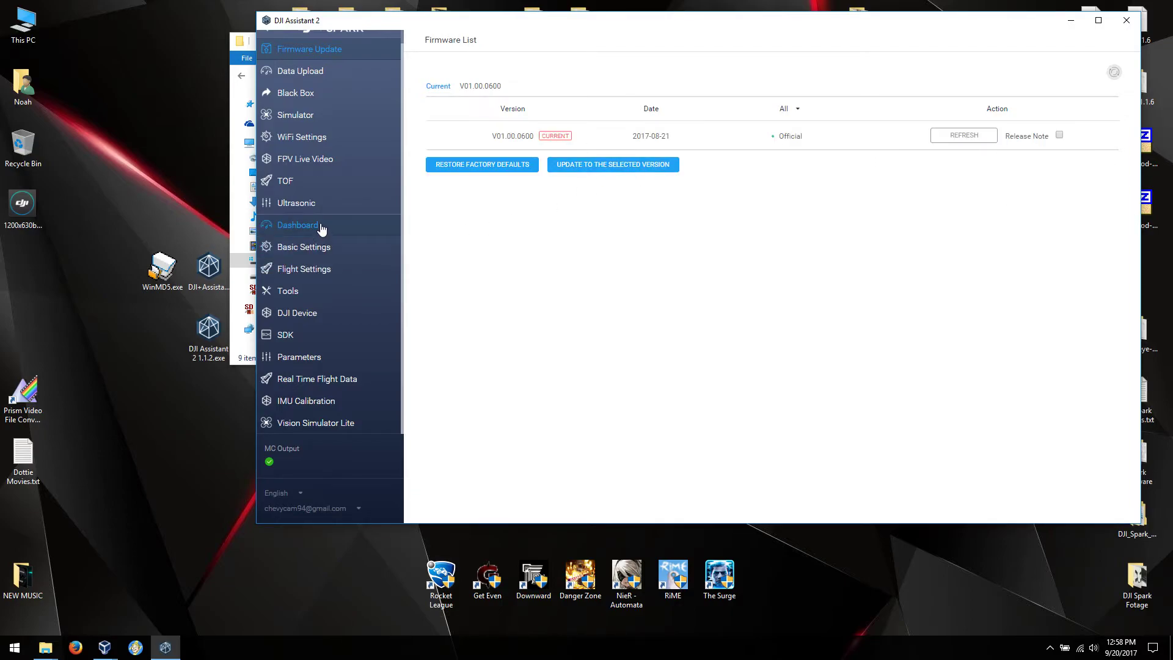
scroll(333, 178, up, 1)
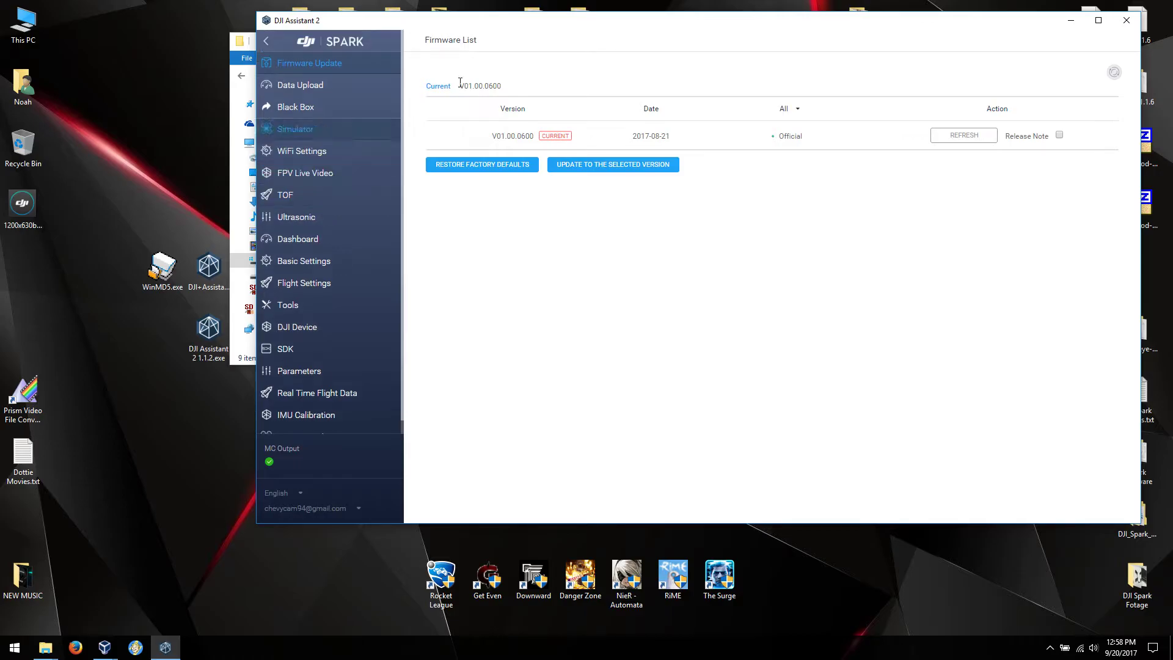
click(1126, 20)
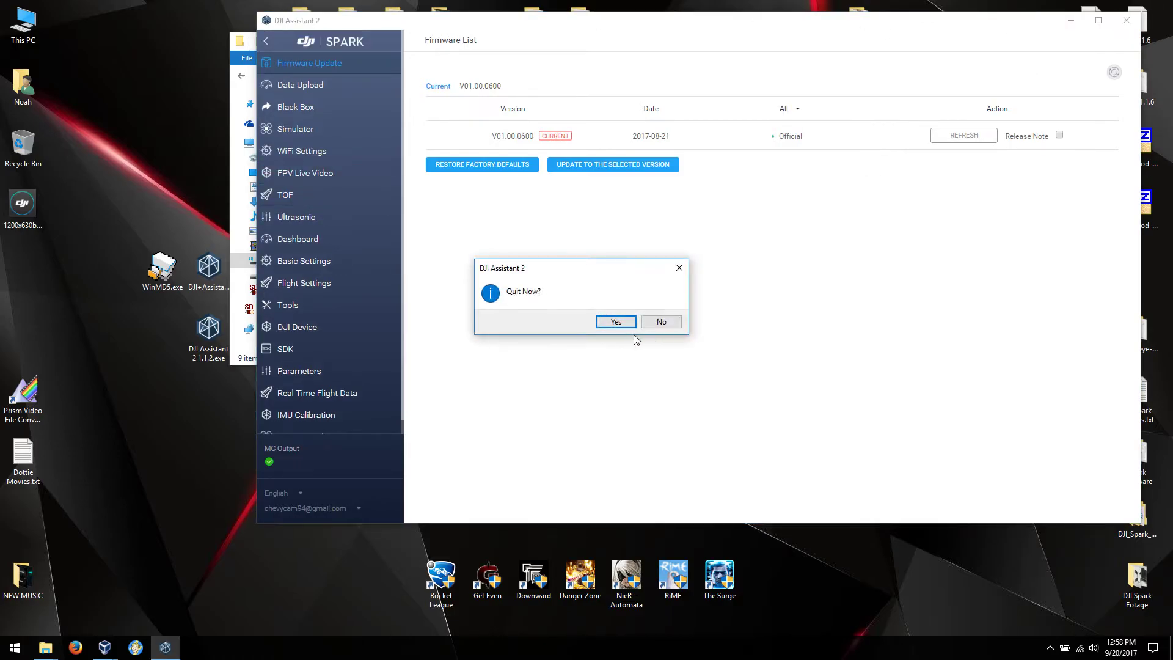
- Quit DJI Assistant 2 and compute the MD5 of DJI Assistant 2.exe in WinMD5Free
click(614, 321)
double_click(163, 268)
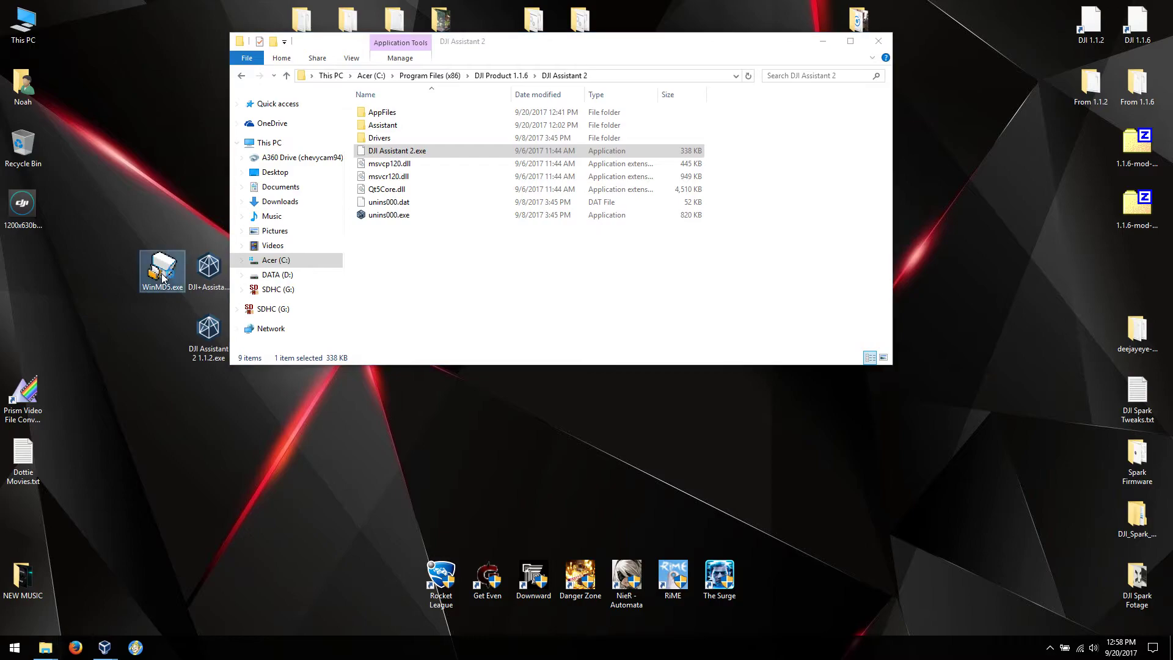
drag(369, 152, 577, 330)
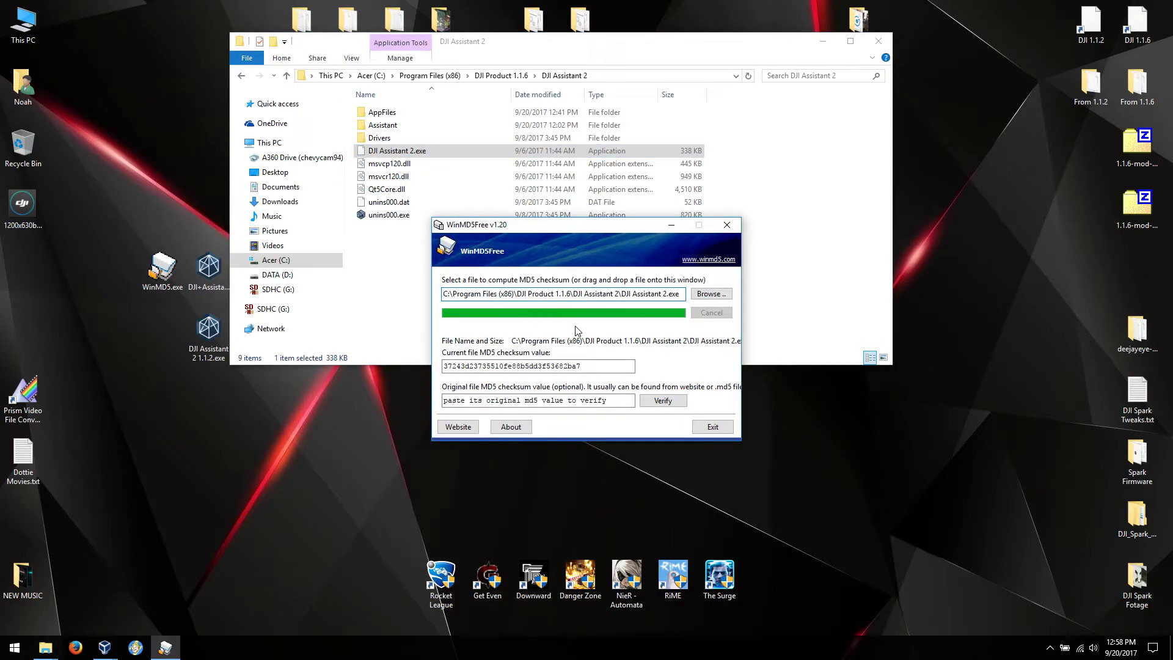
drag(617, 233, 949, 349)
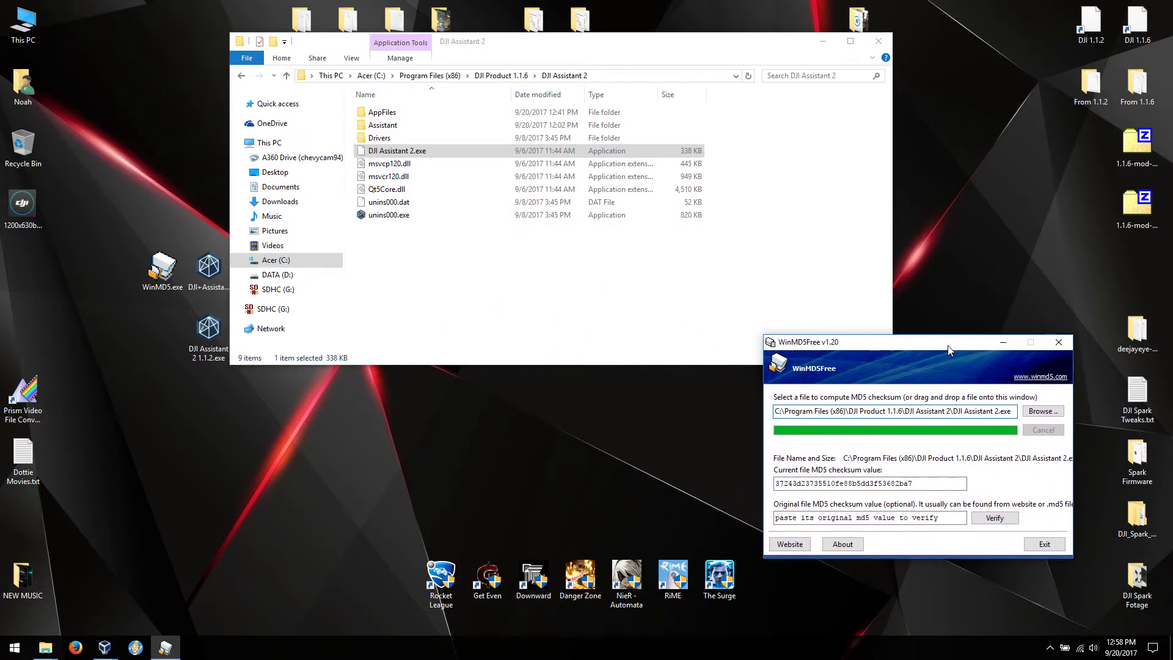
- Launch the DJI Assistant 2 1.1.6 installer and approve the administrator prompt
click(210, 273)
double_click(209, 273)
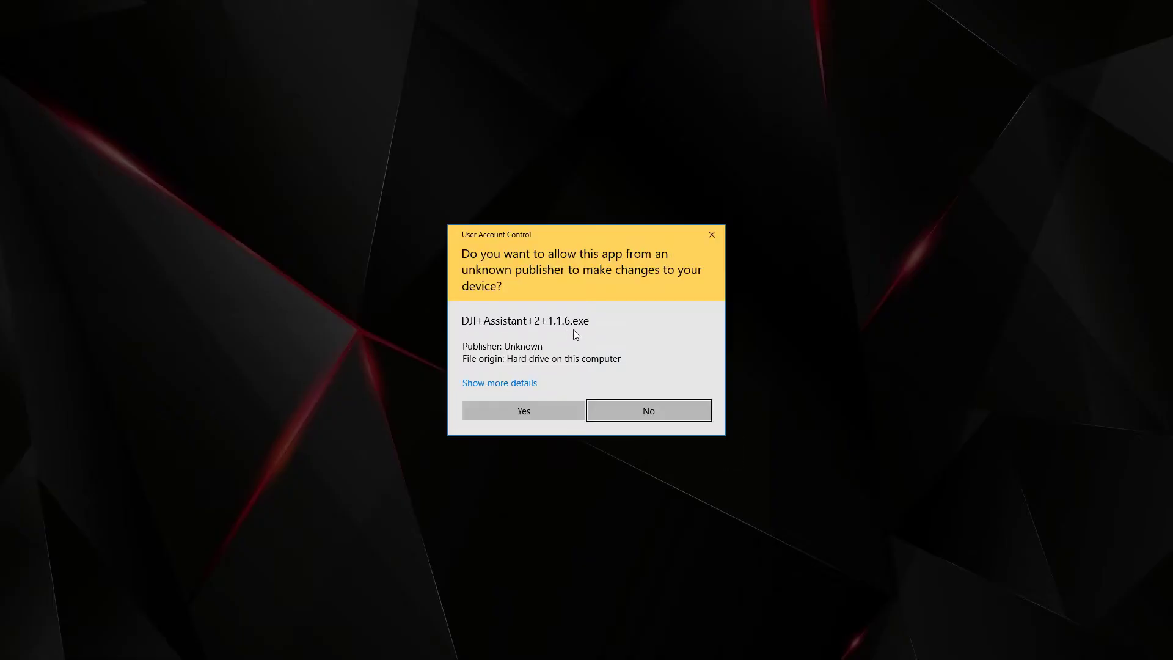
click(563, 411)
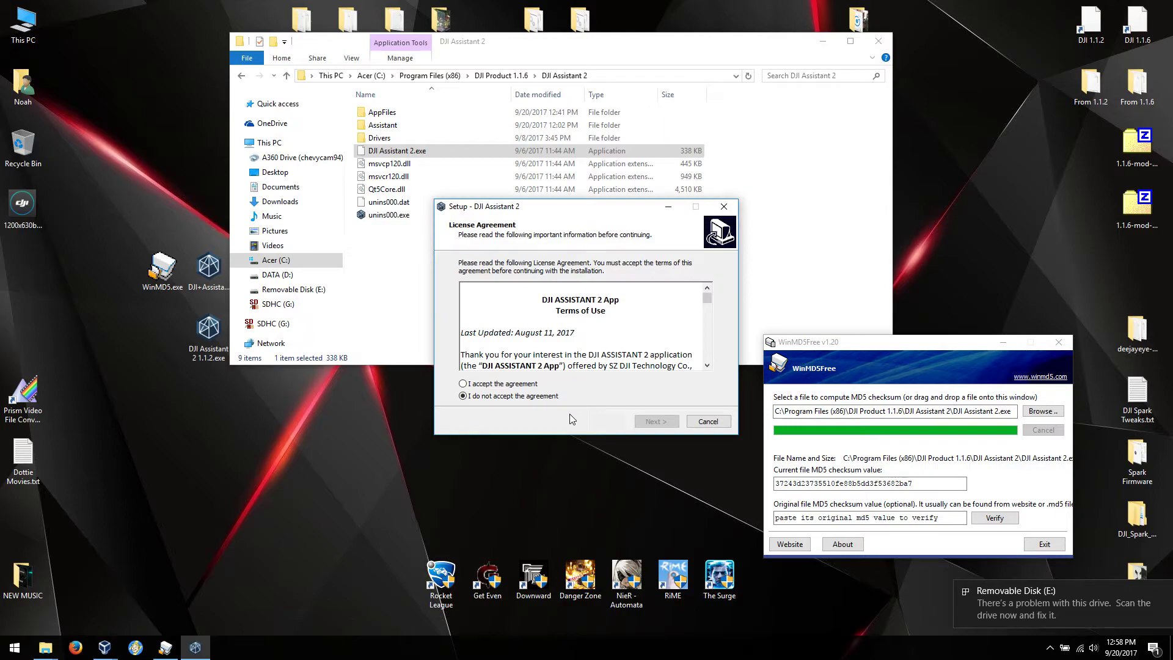
- Accept the license, advance to Ready to Install, step back, and open the DJI Product 1.1.6 folder
click(496, 384)
click(655, 422)
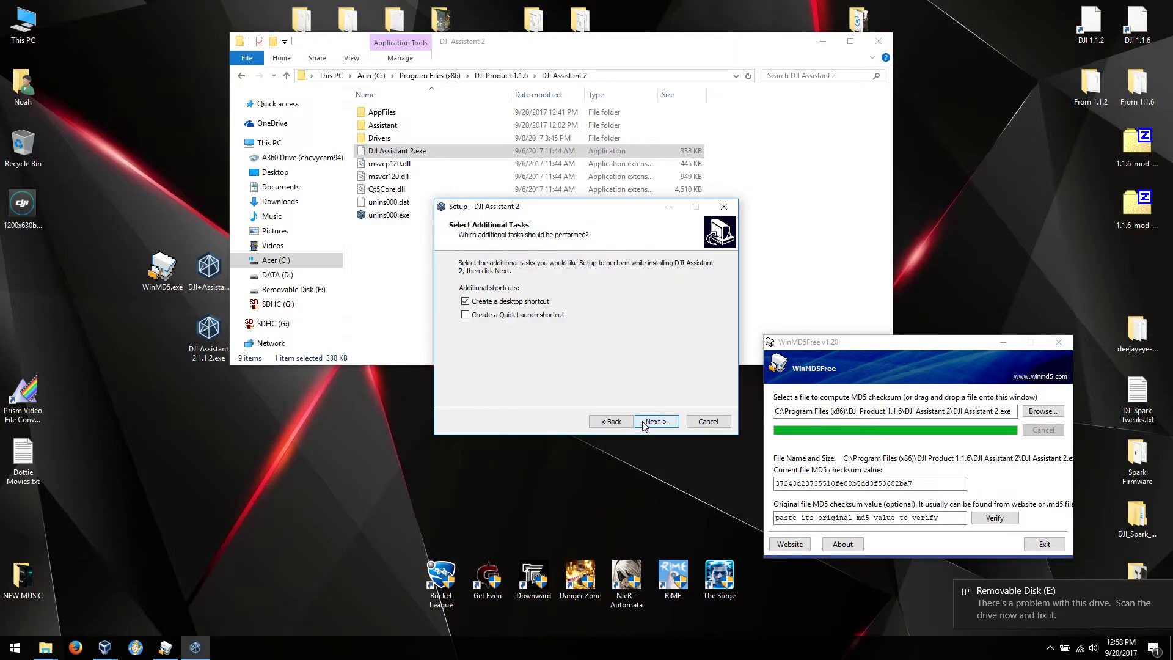
click(656, 421)
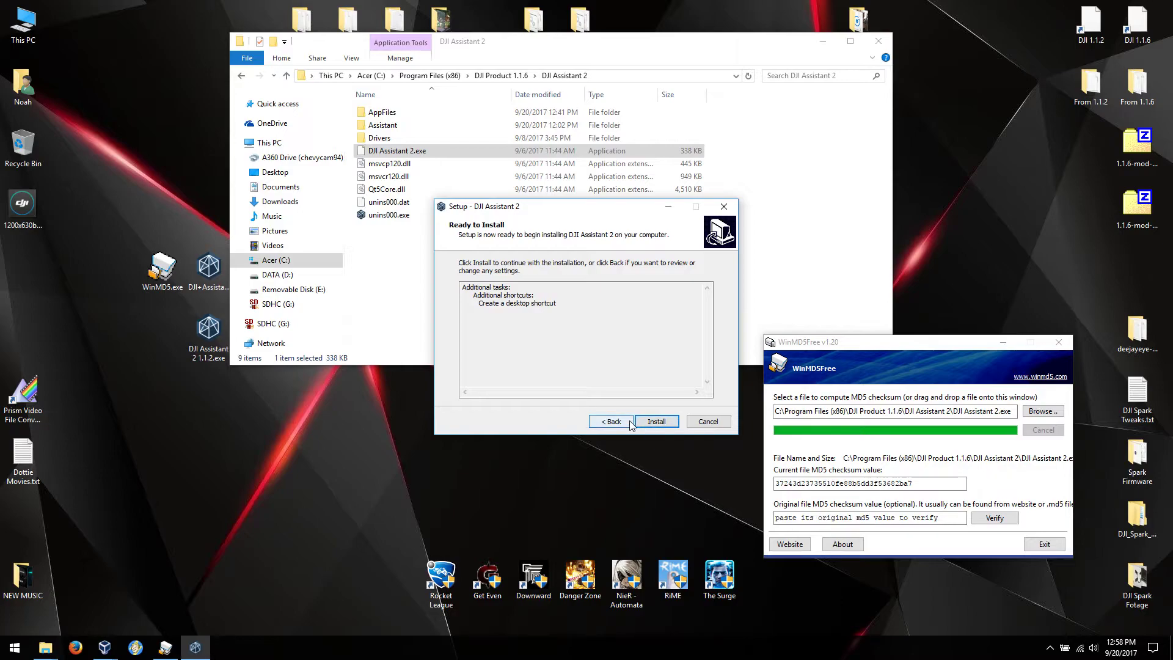
click(629, 423)
click(498, 80)
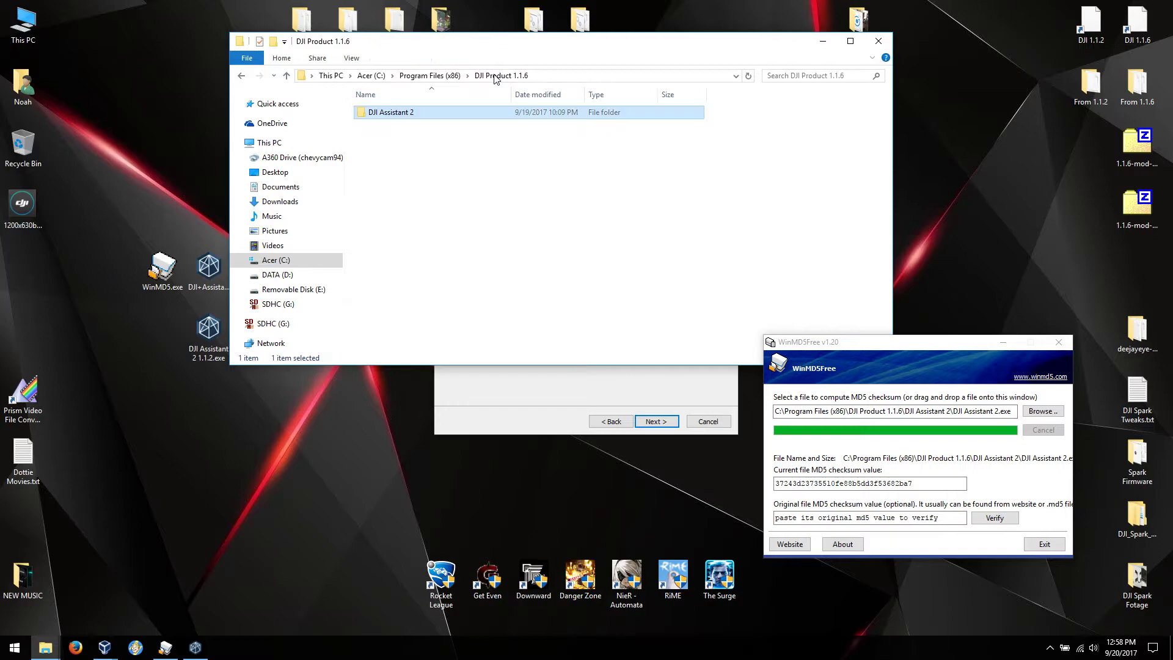
- Rename the DJI Product folder in Program Files (x86) to DJI Product 1.1.2 with administrator approval
click(453, 79)
click(398, 202)
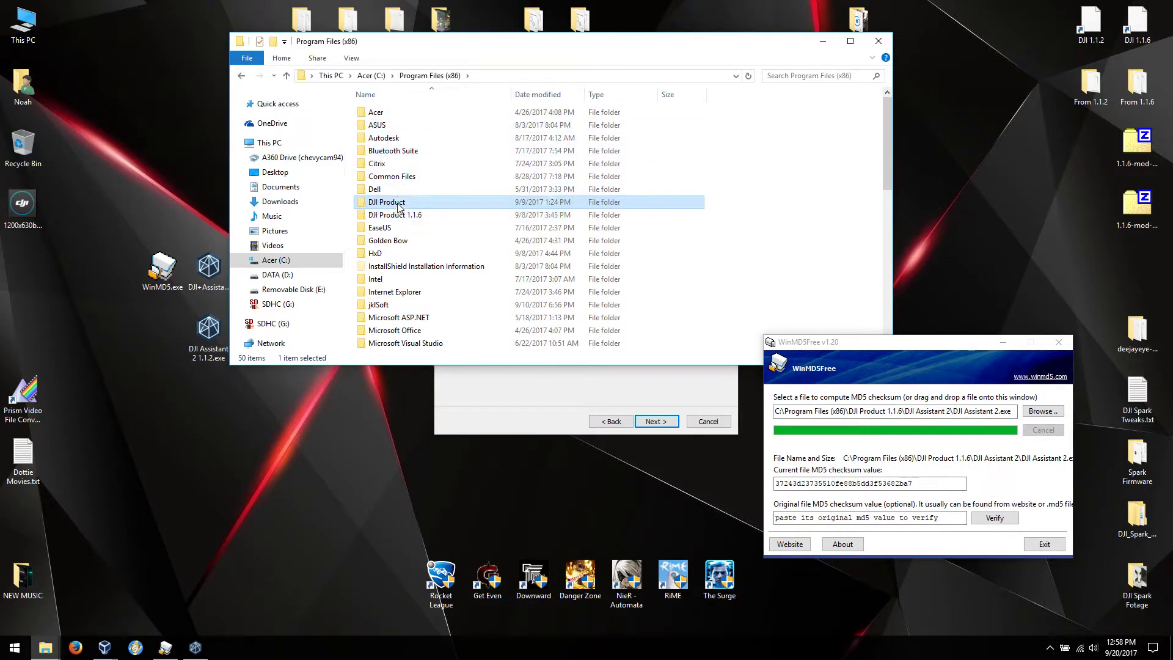
key(F2)
key(End)
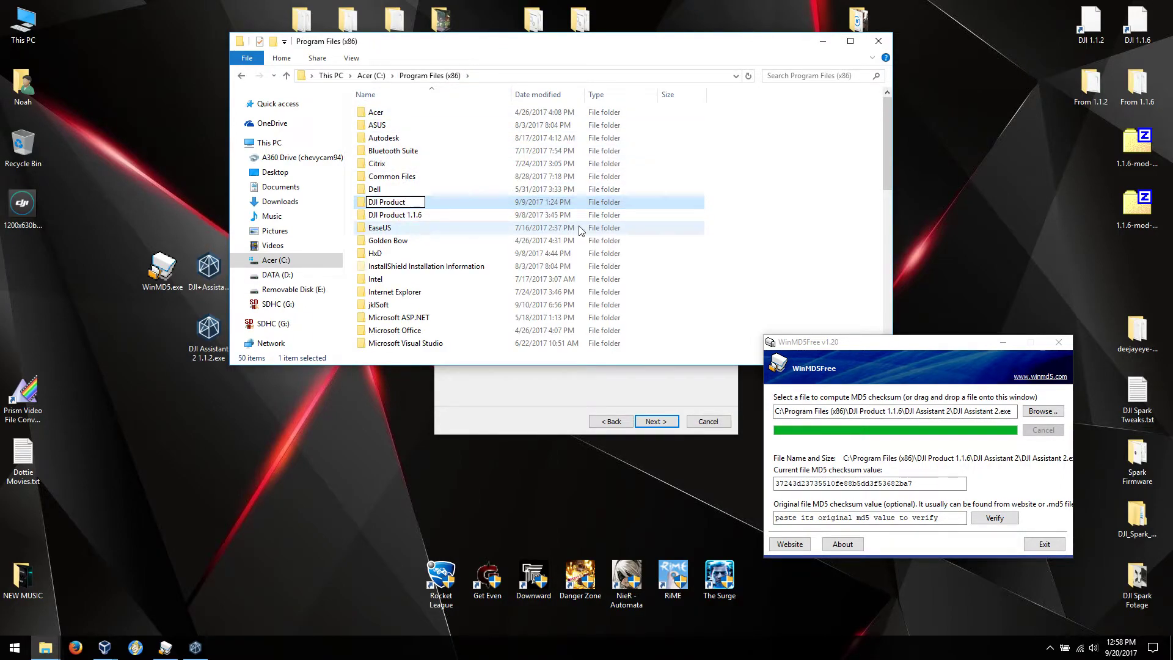
text(1.1.2)
key(Return)
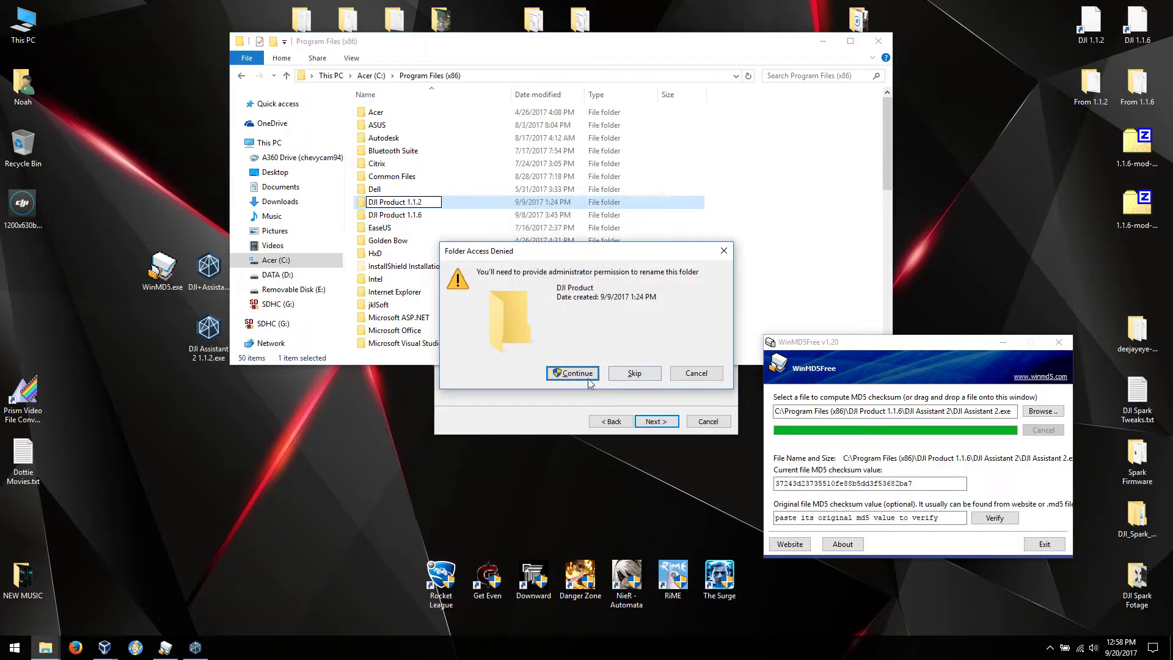
click(583, 372)
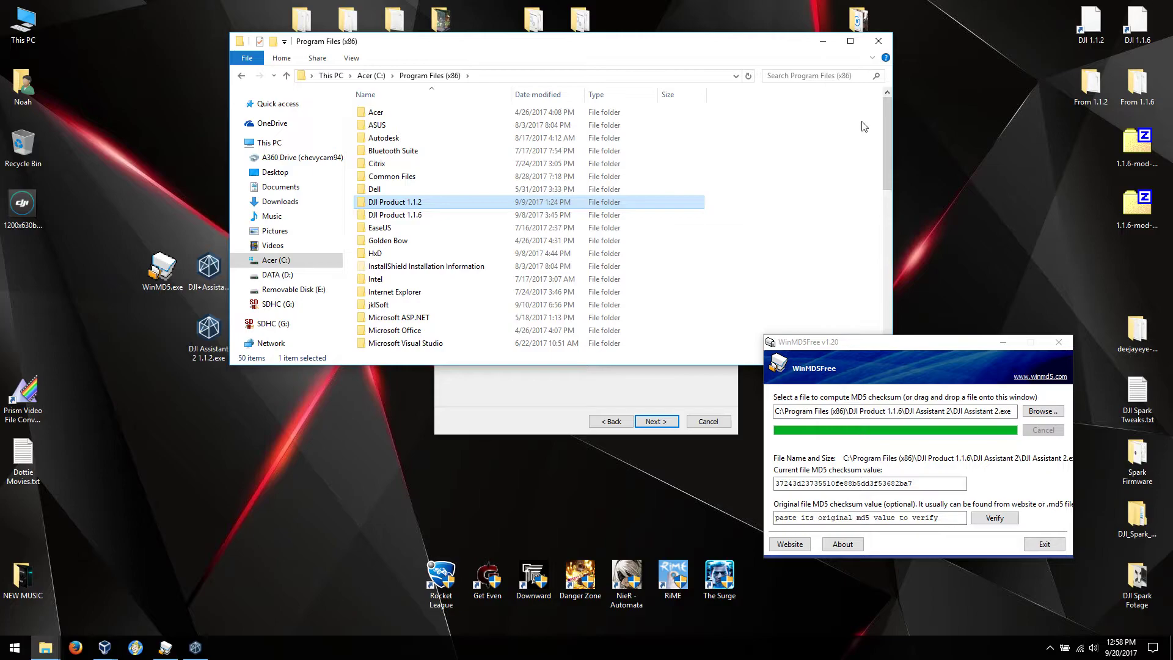
- Insert 1.1.2 into the DJI 1.1.2 shortcut's Target path in its Properties
right_click(1092, 24)
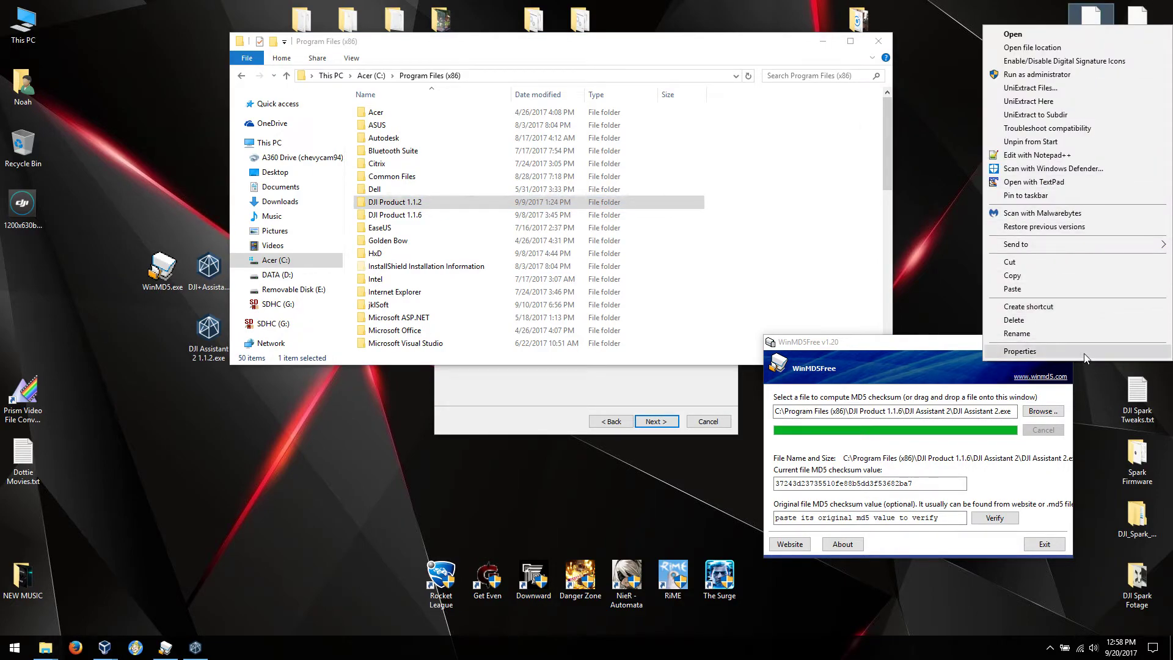
click(1032, 350)
click(1094, 149)
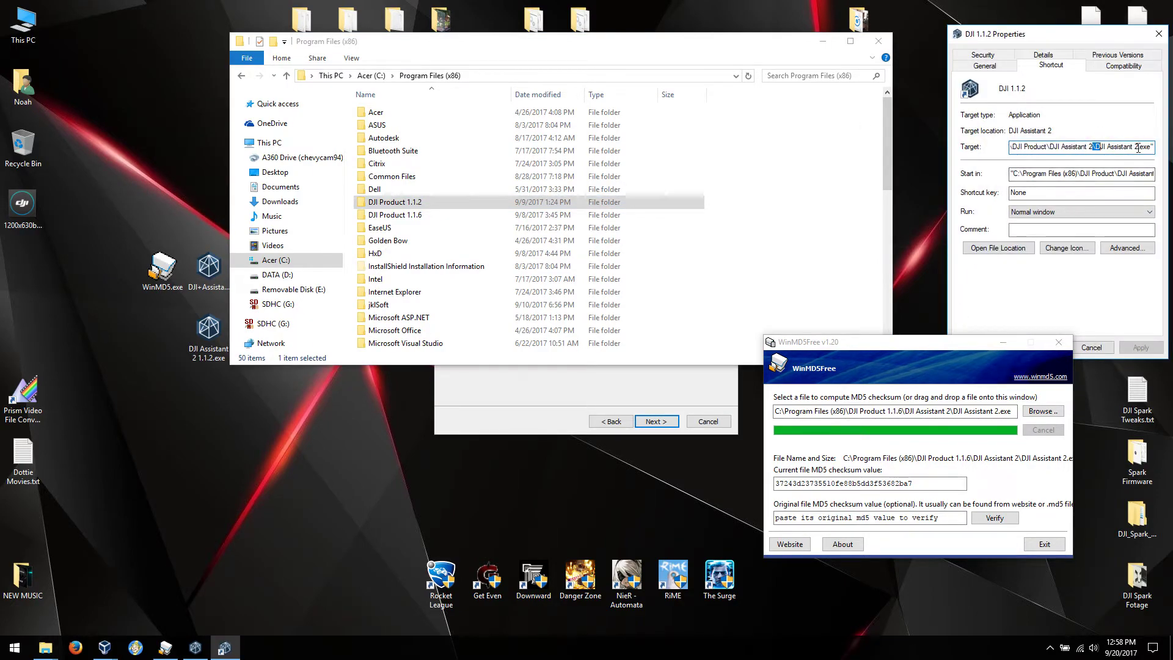
key(End)
key(ctrl+shift+Left)
click(1088, 147)
text(1.1.2)
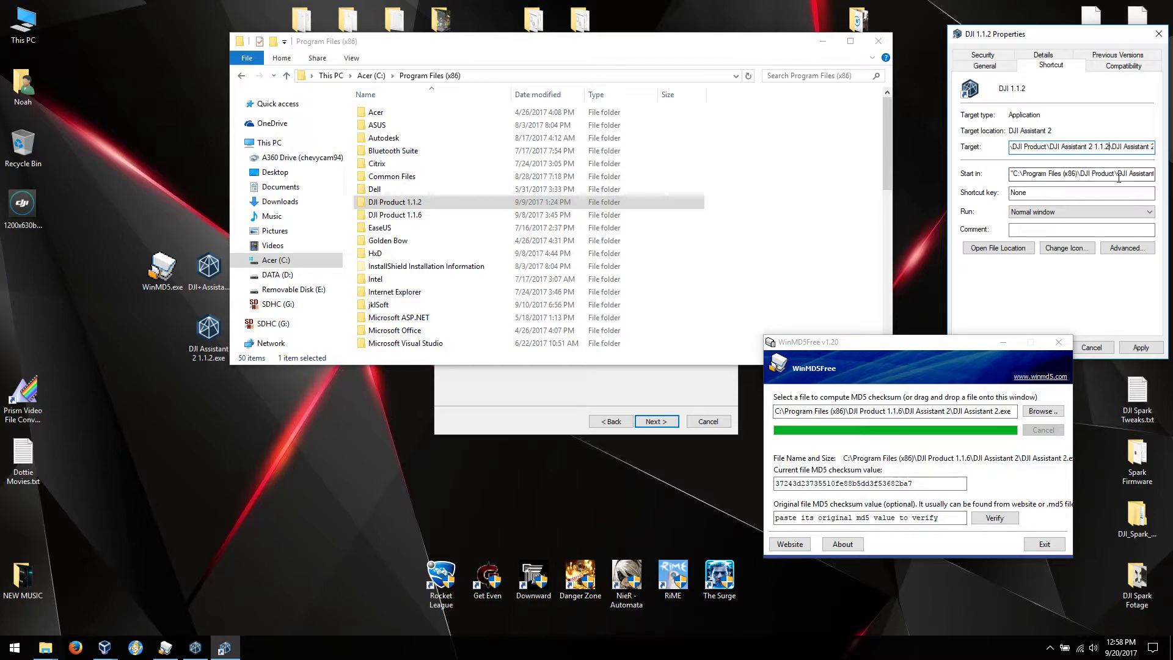
- Try adding 1.1.2 to the shortcut's Start in folder, which raises an invalid folder error
click(1130, 173)
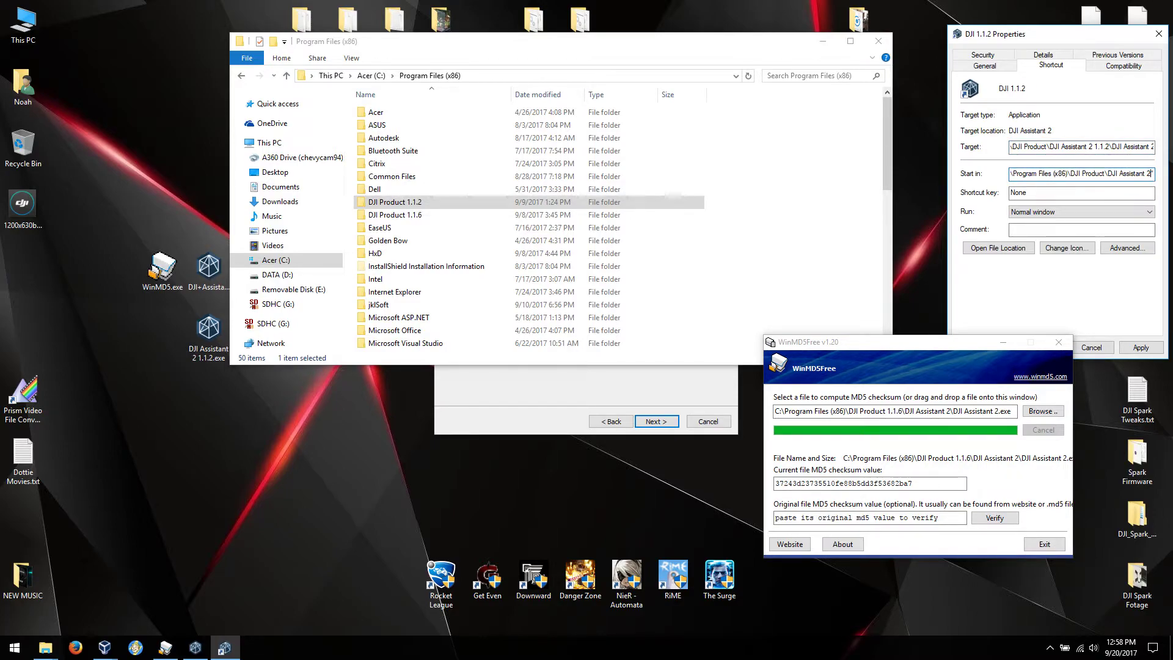
text(1.1)
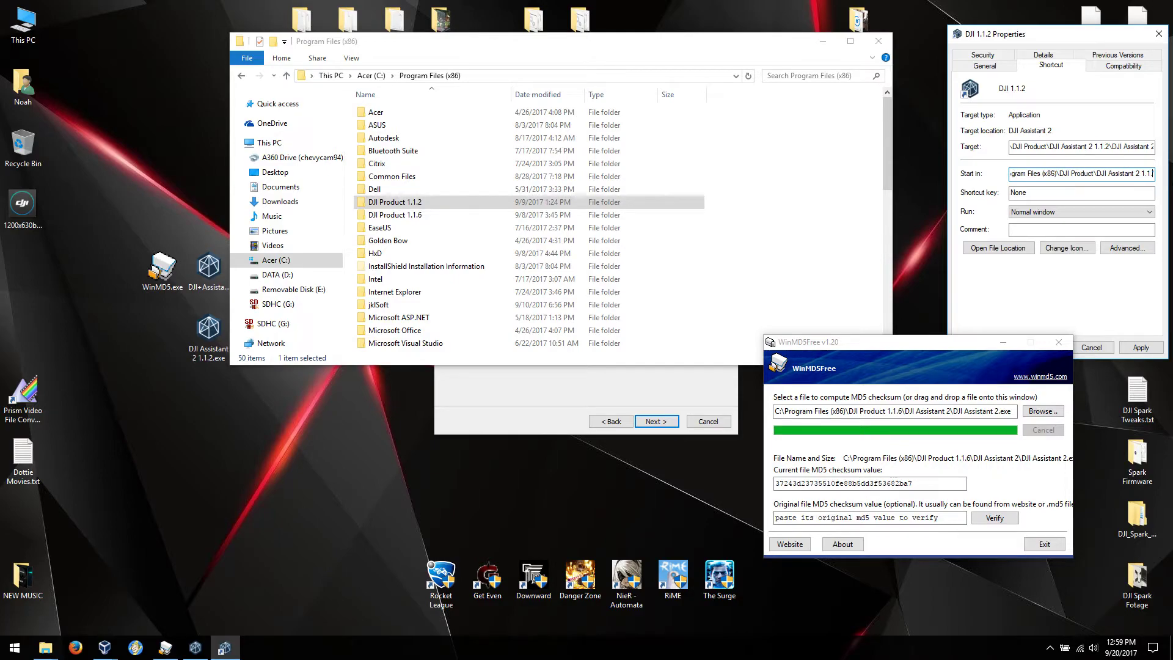
text(.2)
key(Return)
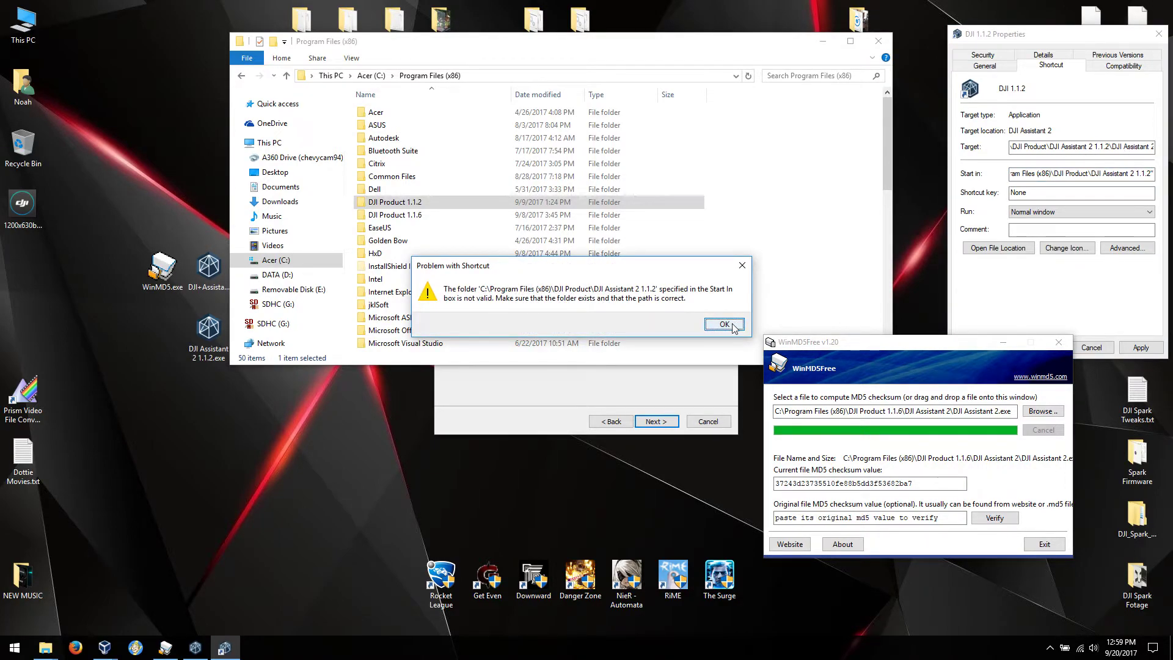
click(734, 330)
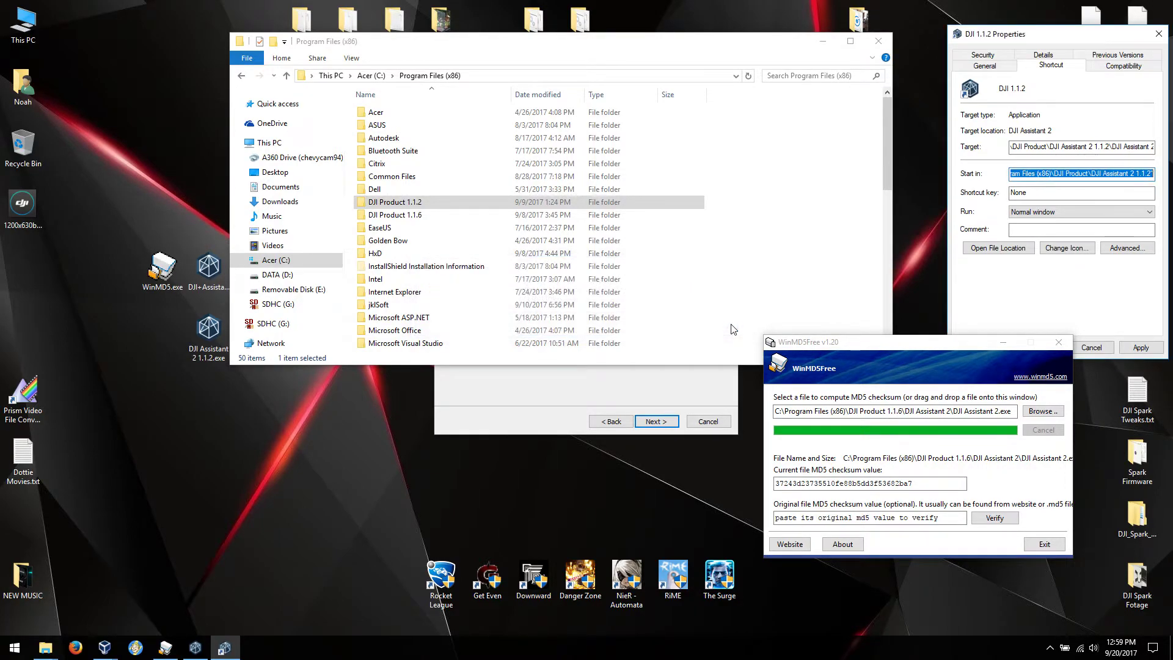
click(1083, 174)
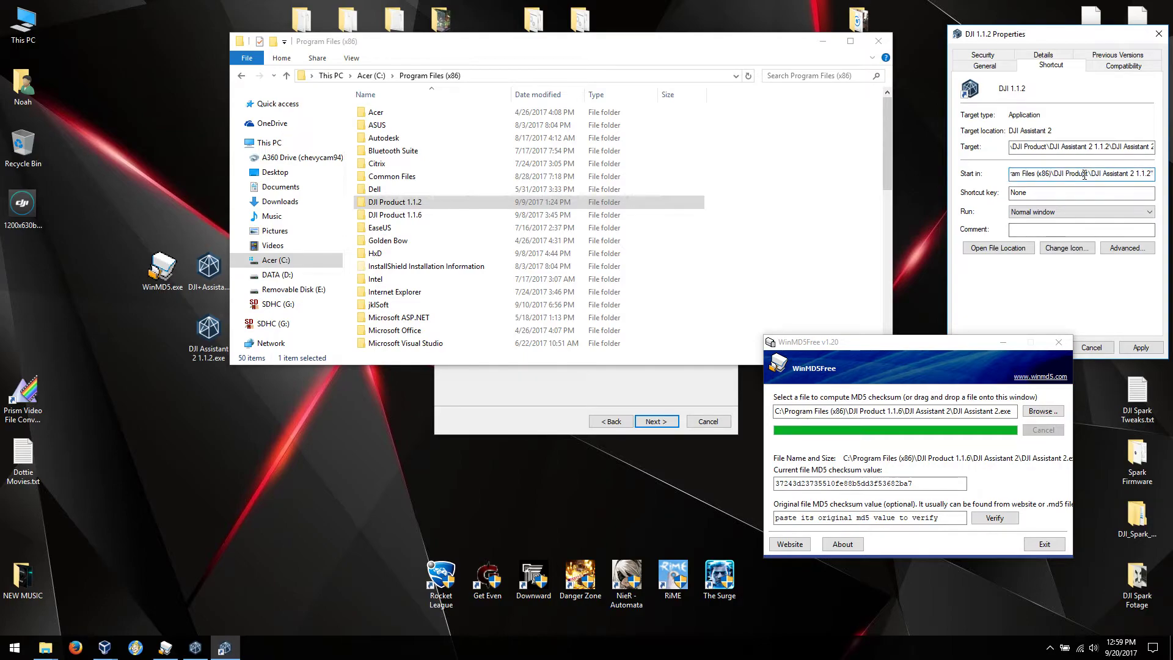
click(1133, 174)
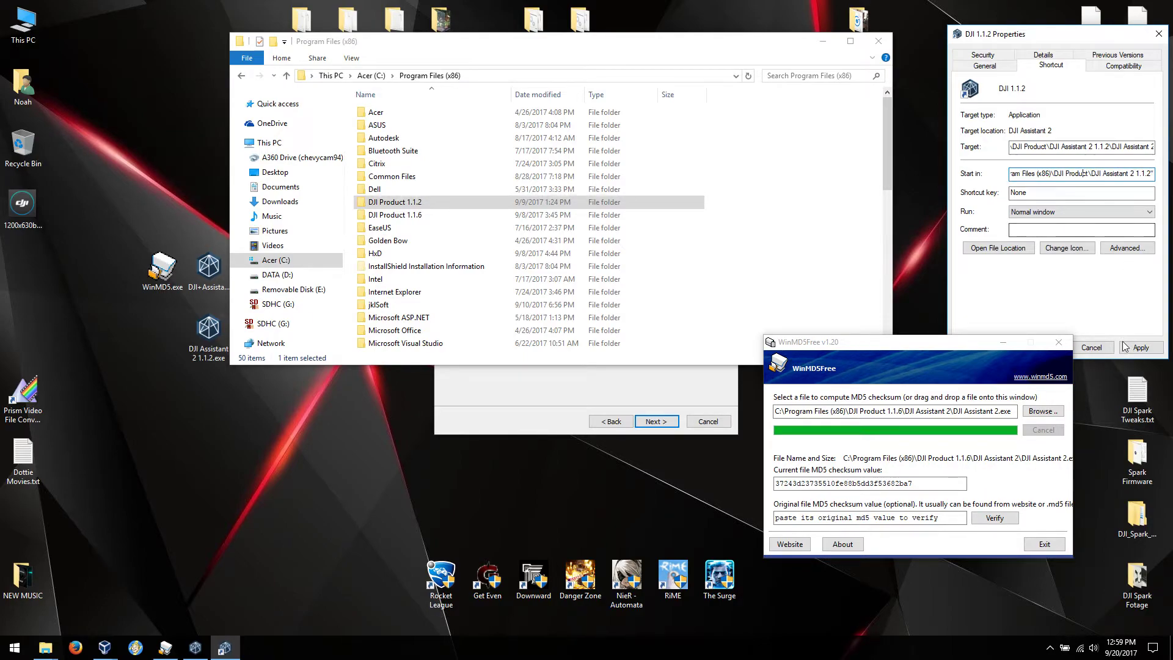
click(1140, 347)
key(Return)
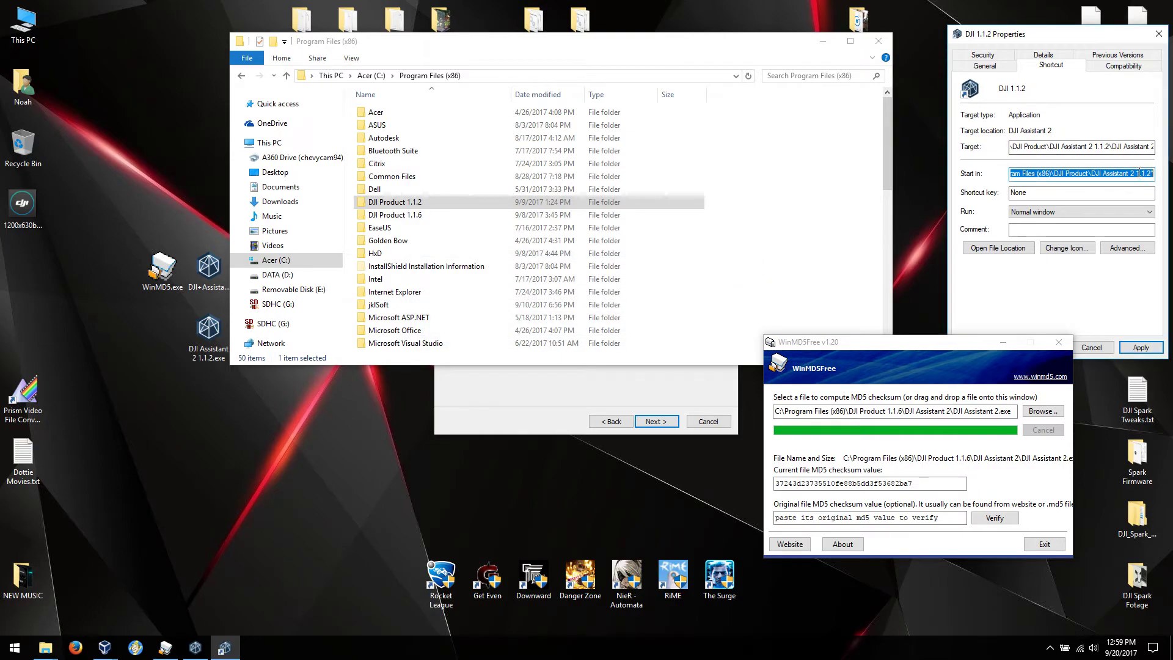
- Remove the added 1.1.2 from Start in and apply, dismissing the folder error again
mouse_move(1133, 174)
mouse_down()
mouse_move(1166, 176)
mouse_move(1150, 175)
mouse_up()
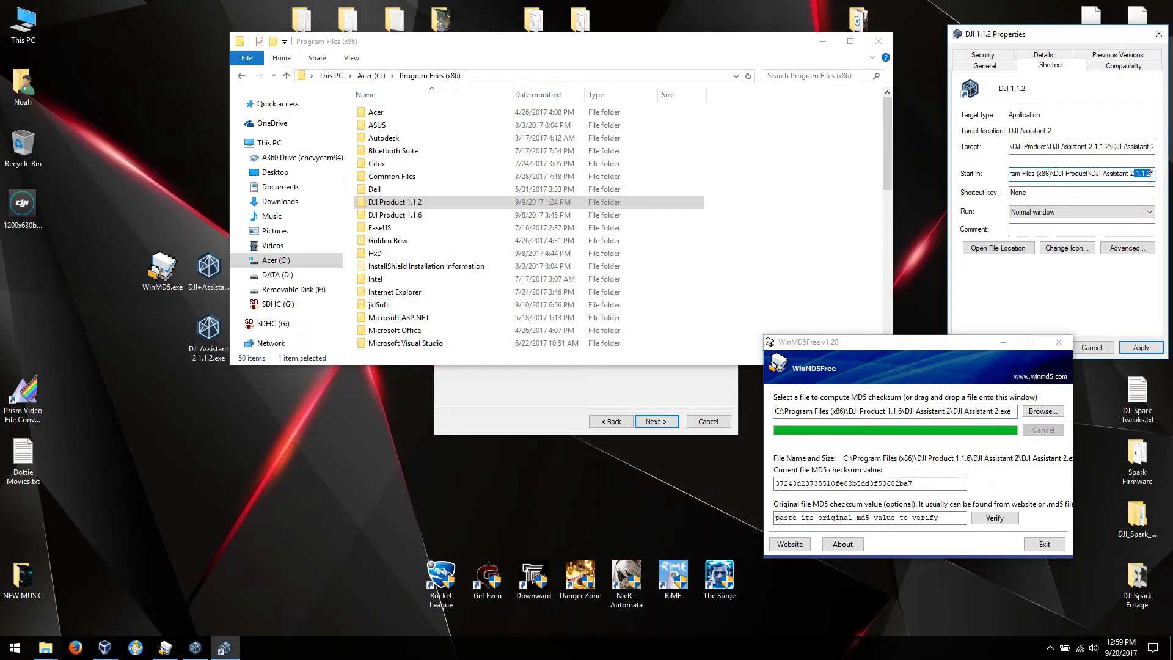
key(BackSpace)
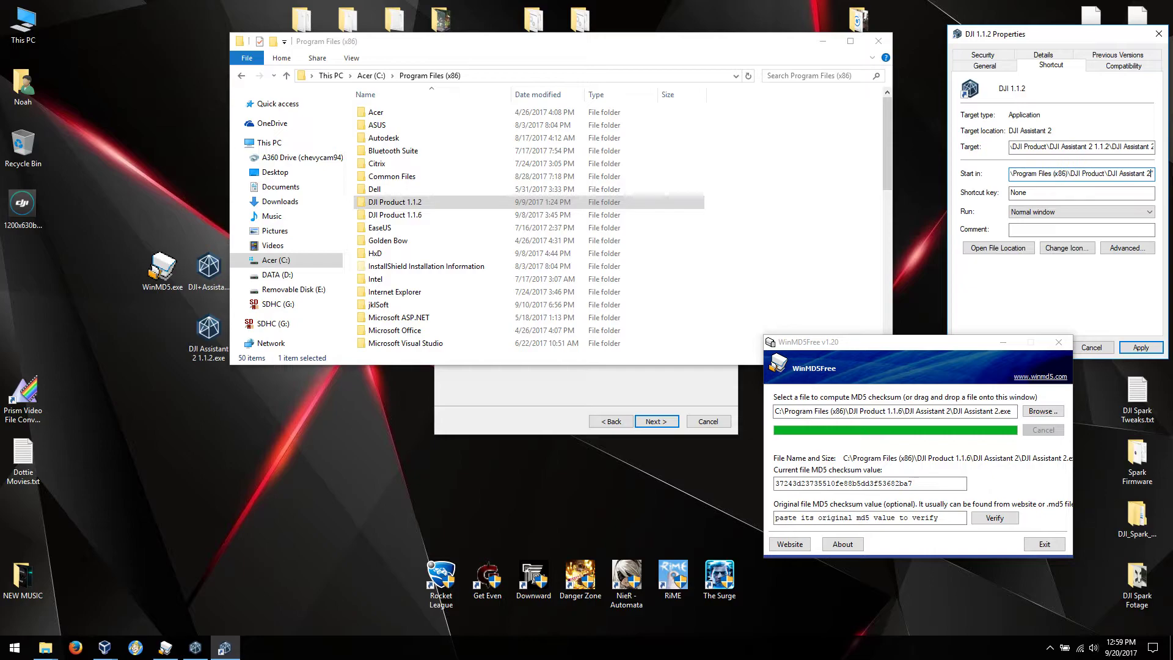
click(1140, 347)
click(741, 320)
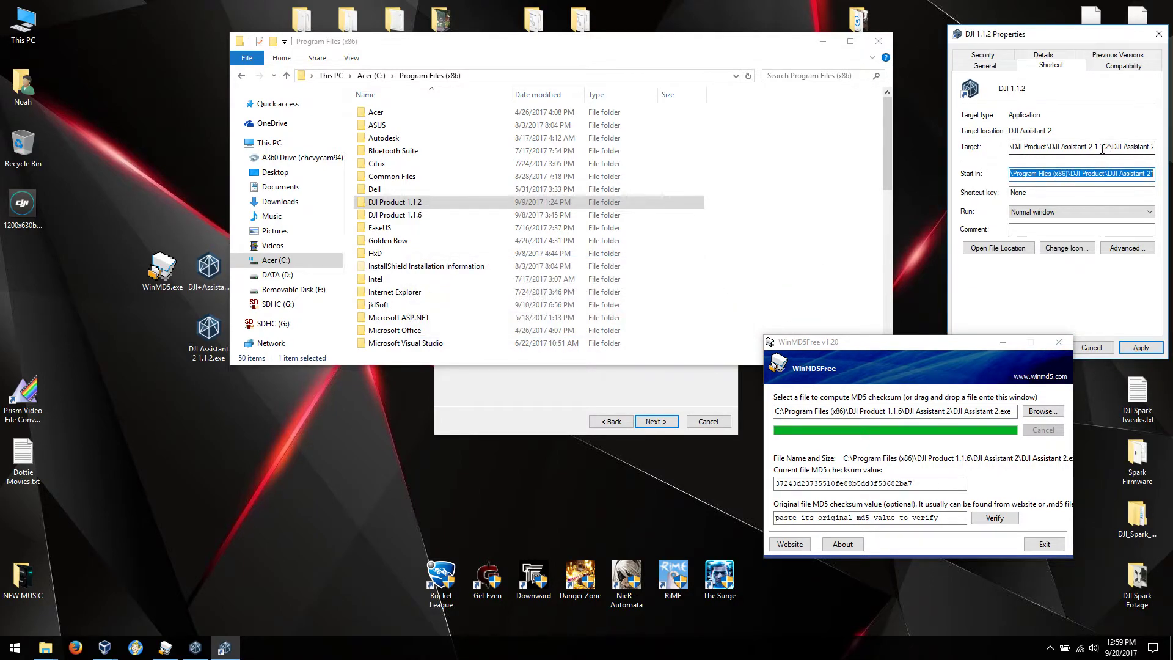
drag(1100, 146, 1161, 152)
click(1134, 148)
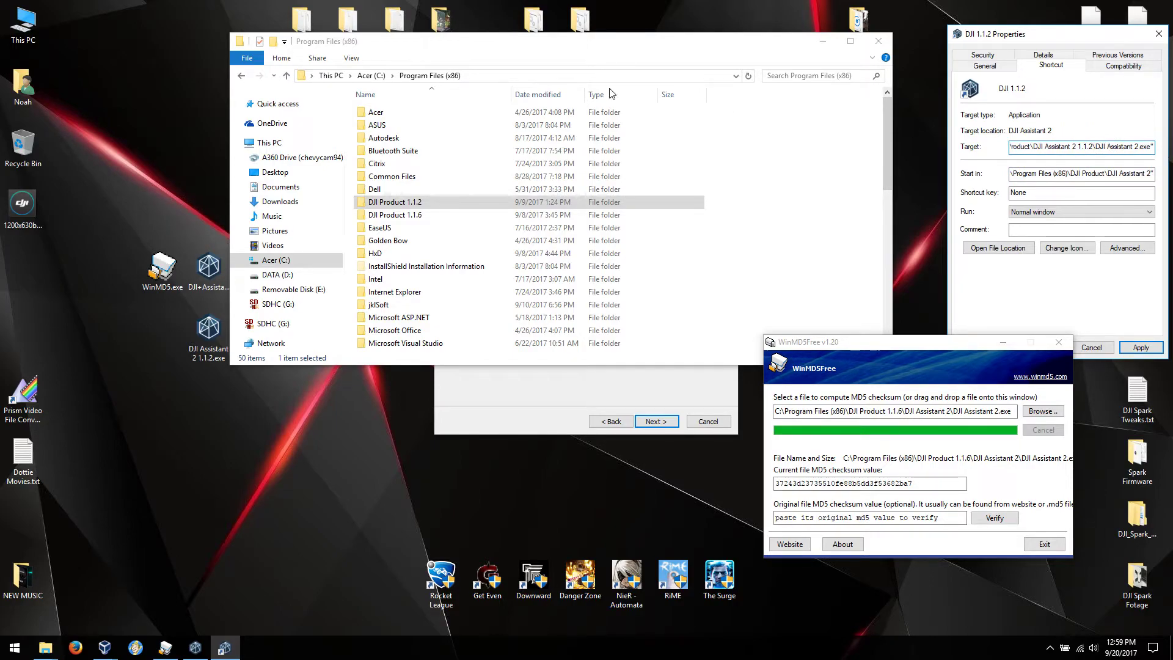
- Delete the inserted 1.1.2 from the shortcut's Target path and reselect its Product portion
click(400, 206)
double_click(400, 206)
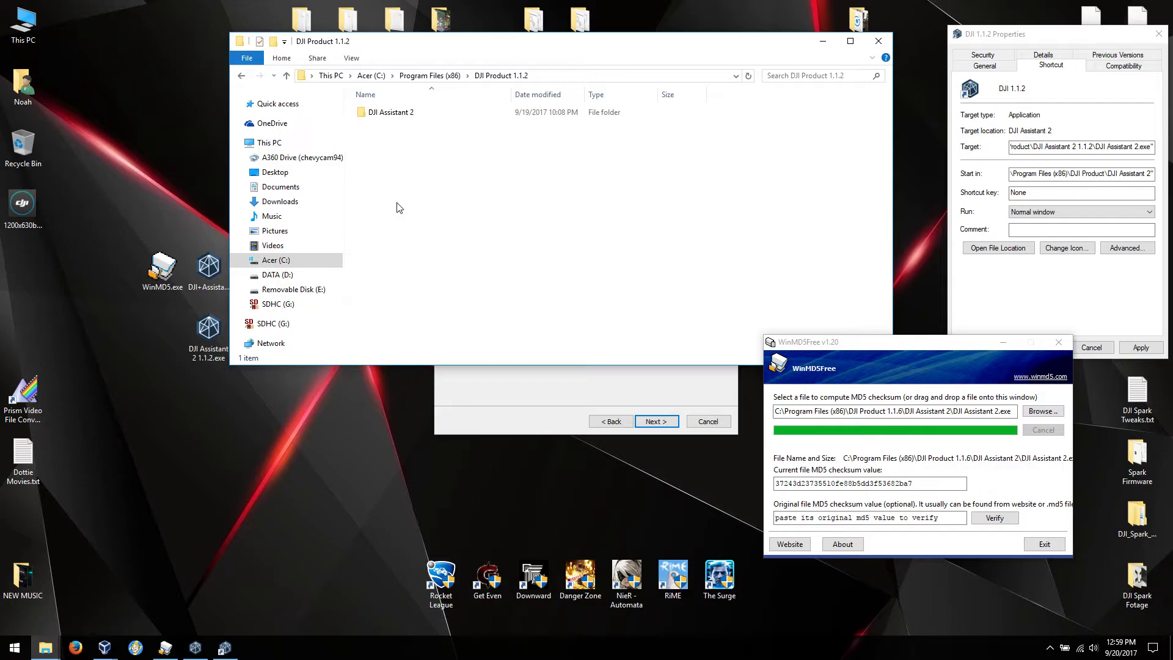
click(1105, 148)
key(BackSpace)
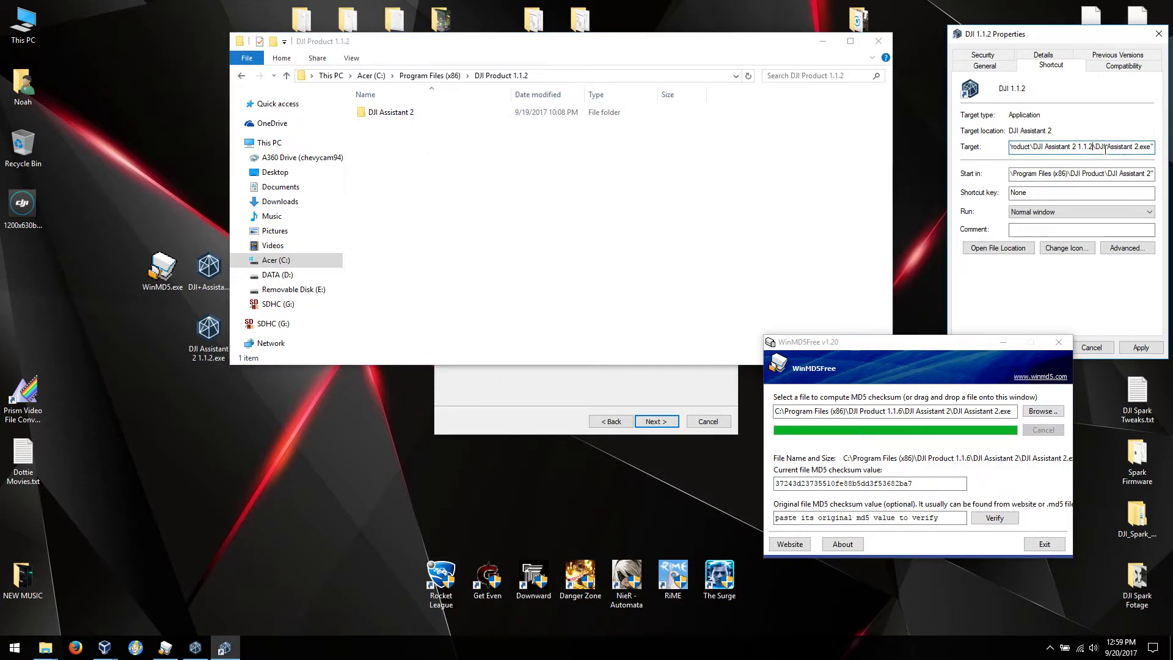
key(BackSpace)
key(BackSpace)
key(BackSpace)
key(BackSpace)
key(BackSpace)
drag(1023, 147, 1029, 147)
drag(1014, 147, 994, 147)
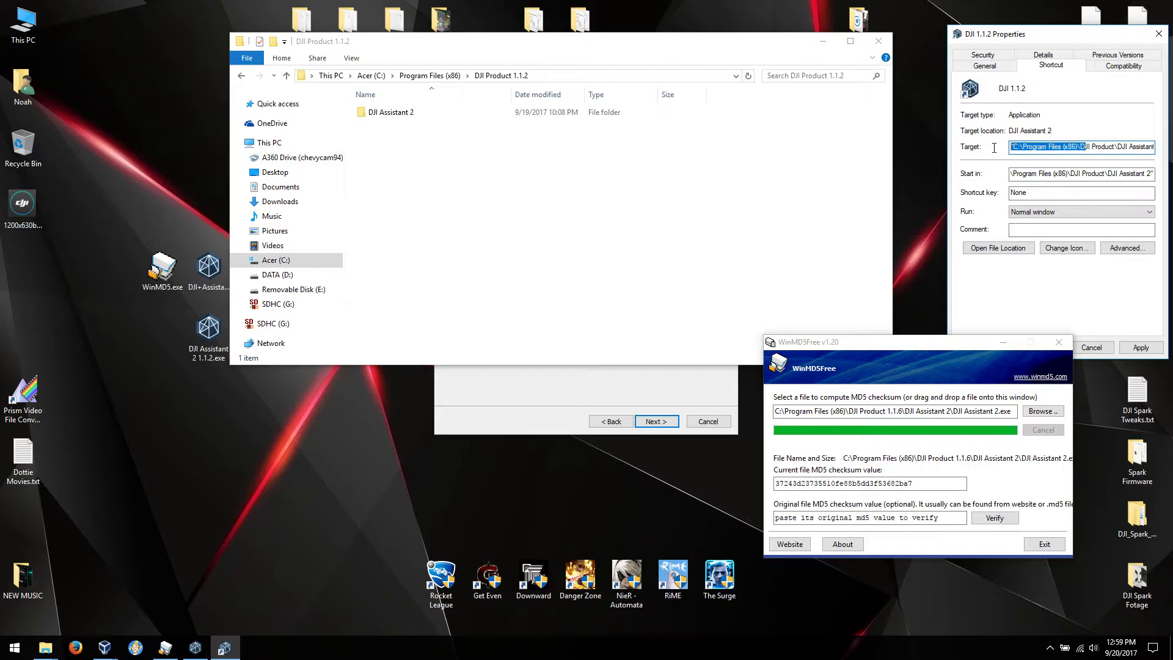
click(455, 78)
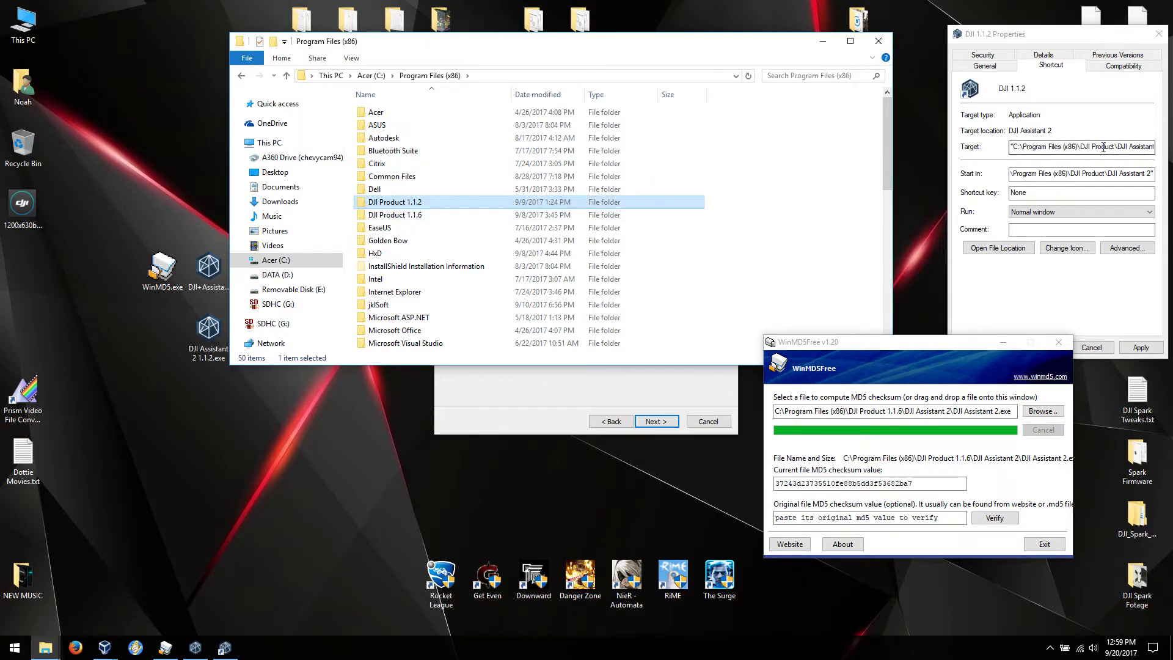
drag(1103, 147, 1160, 146)
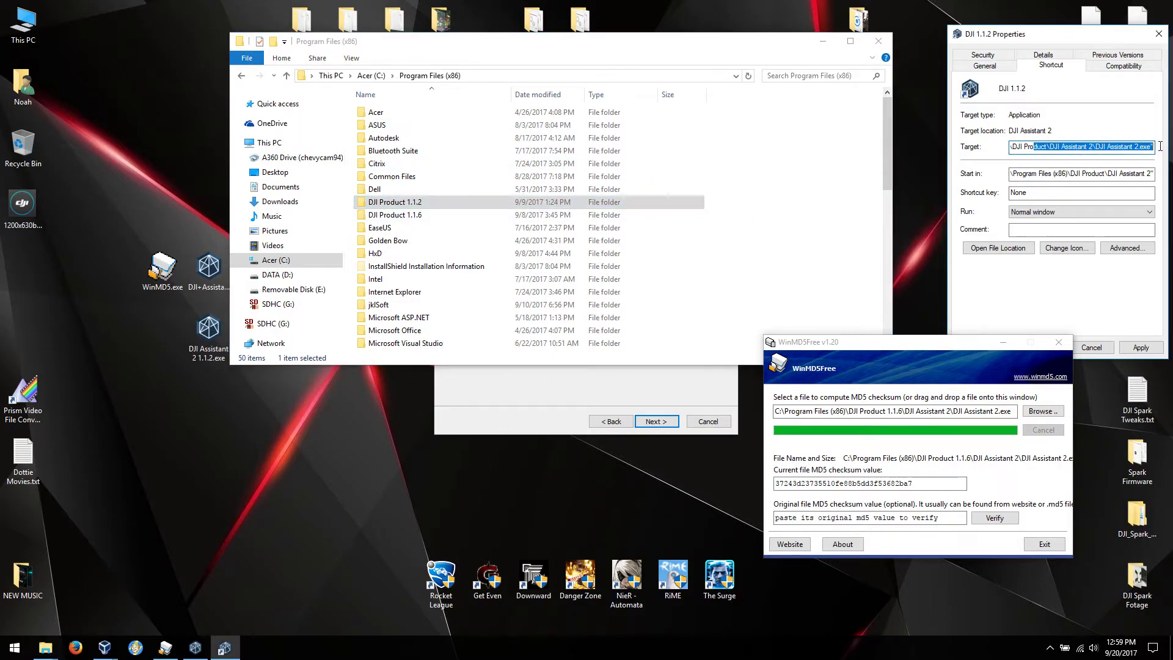
- Browse to DJI Product 1.1.2\DJI Assistant 2 and show its full folder path
double_click(405, 202)
double_click(402, 115)
click(402, 150)
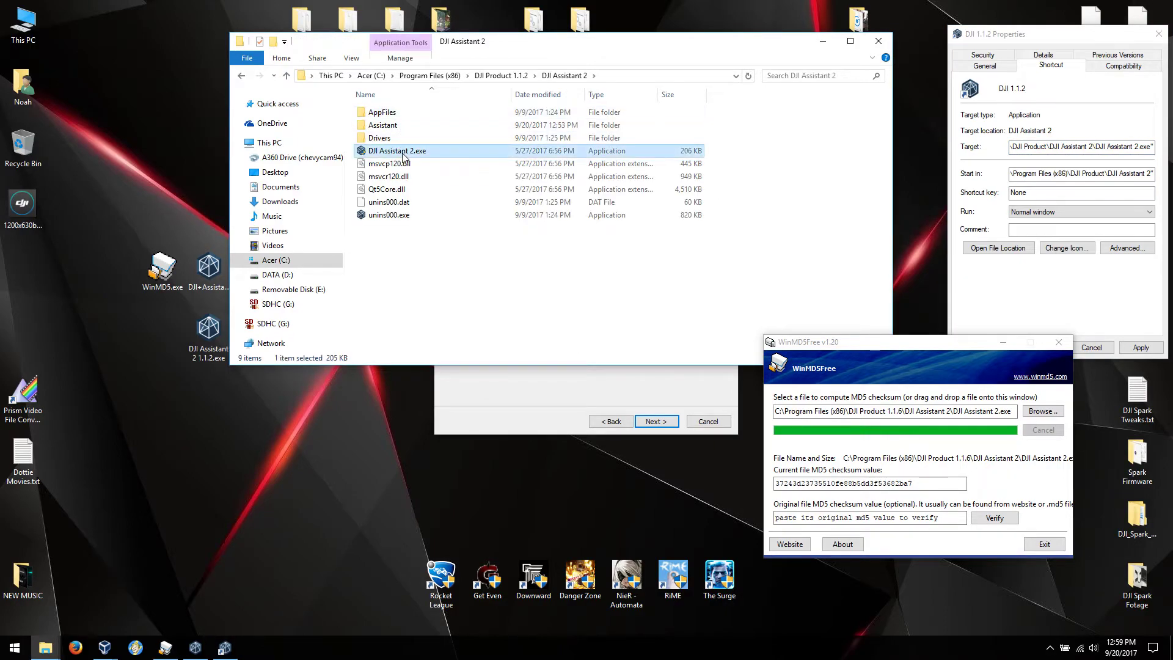
right_click(402, 151)
click(435, 413)
click(619, 76)
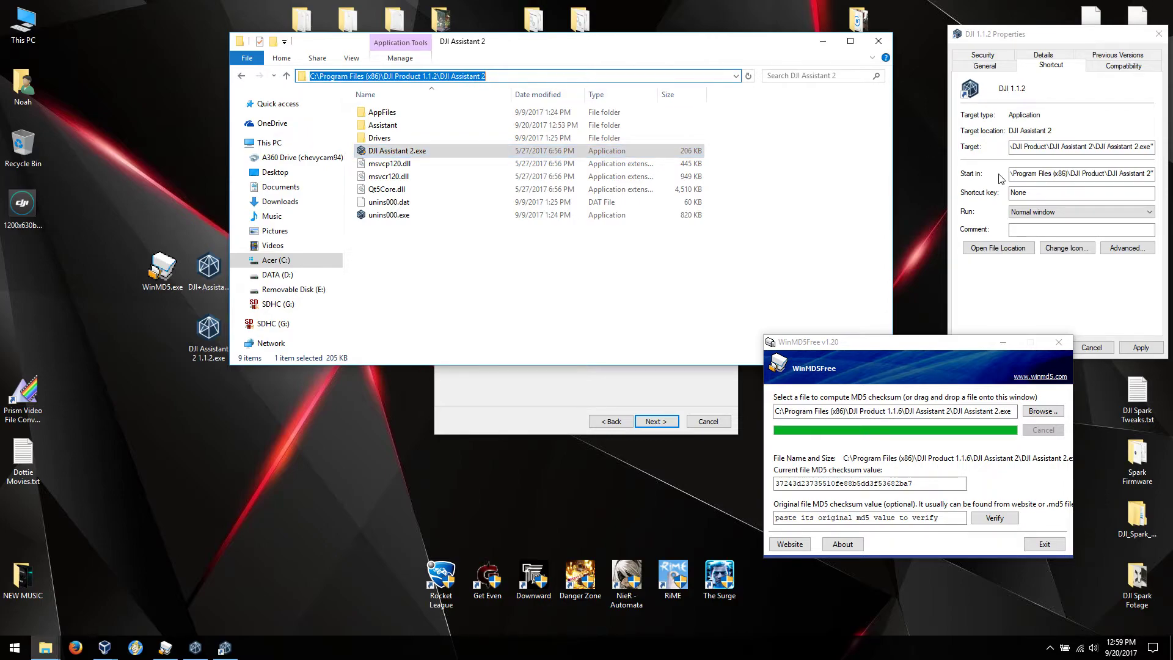
- Insert 1.1.2 after Product in the shortcut's Target path
click(1048, 148)
key(ctrl+a)
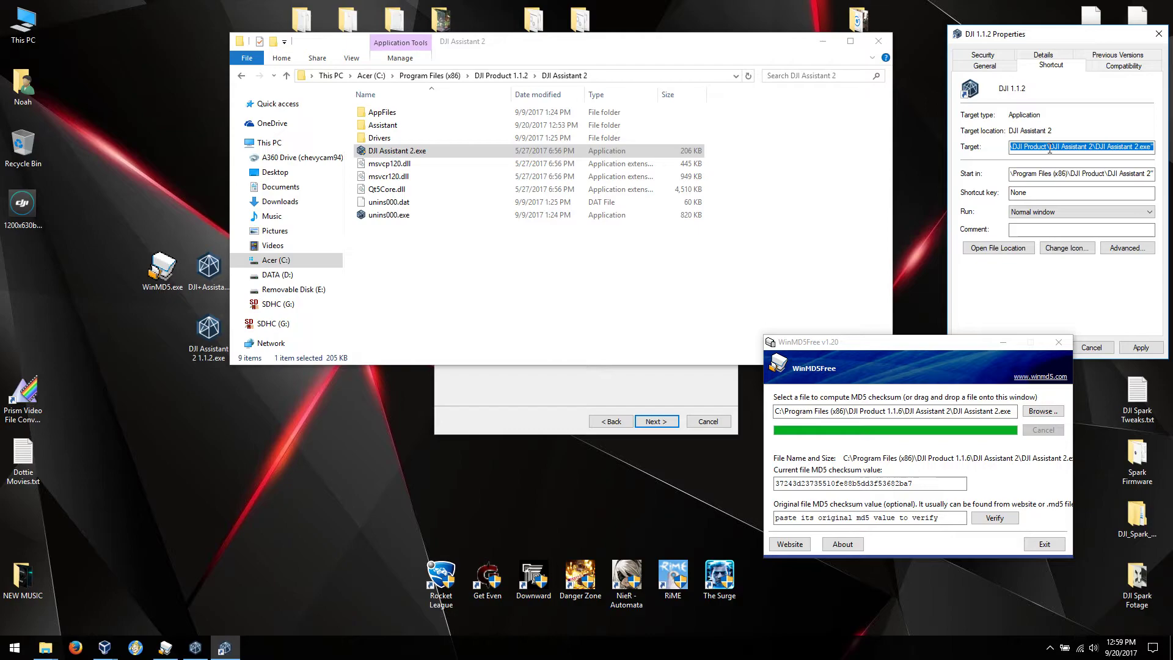
click(1048, 147)
text(1.1.2)
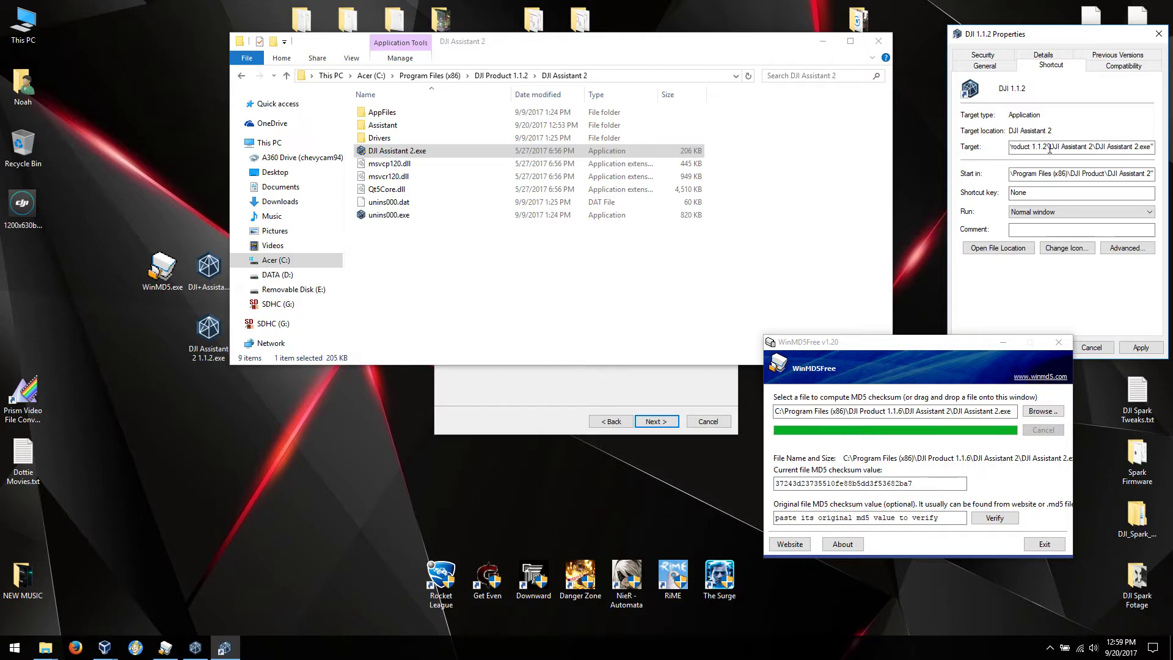
key(End)
- Copy the DJI Product 1.1.2\DJI Assistant 2 folder path and paste it into Start in
click(563, 76)
click(605, 76)
right_click(452, 76)
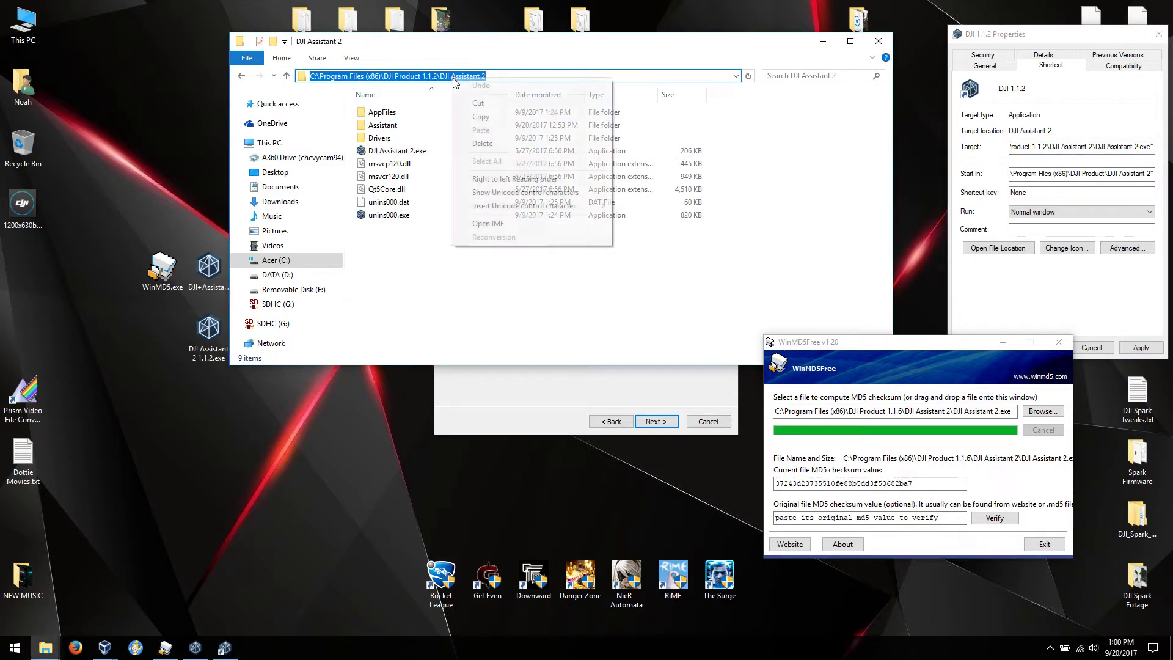
click(499, 117)
click(1080, 172)
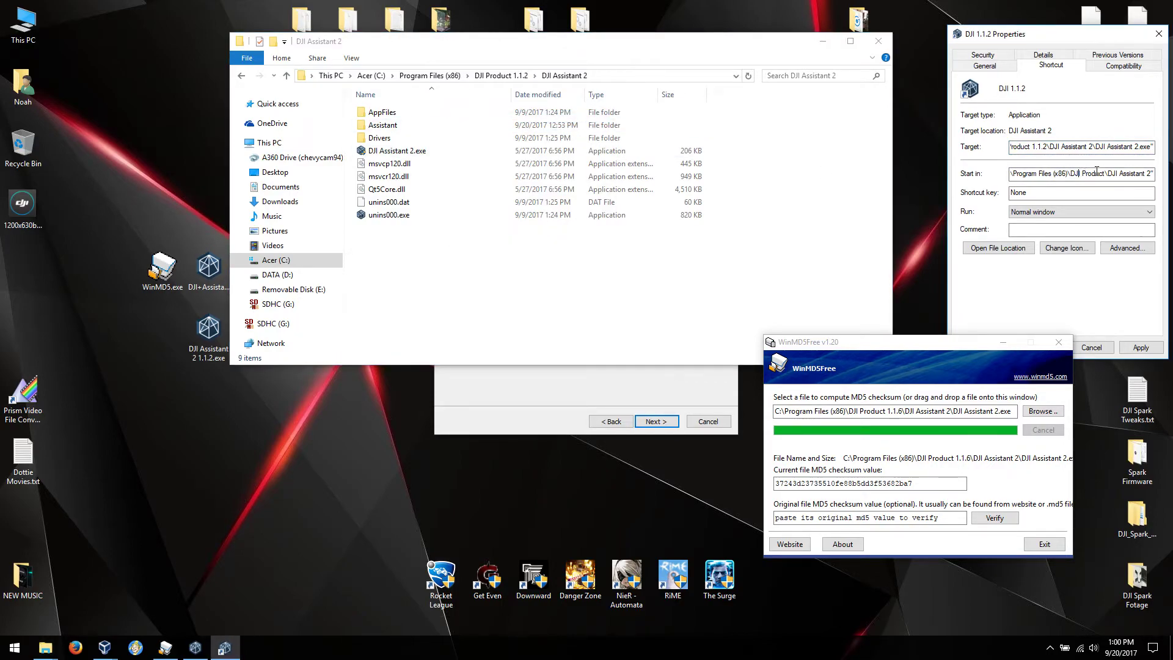
key(ctrl+a)
key(ctrl+v)
- Apply the shortcut change with administrator permission and move the checksum tool aside
click(1141, 347)
click(1087, 224)
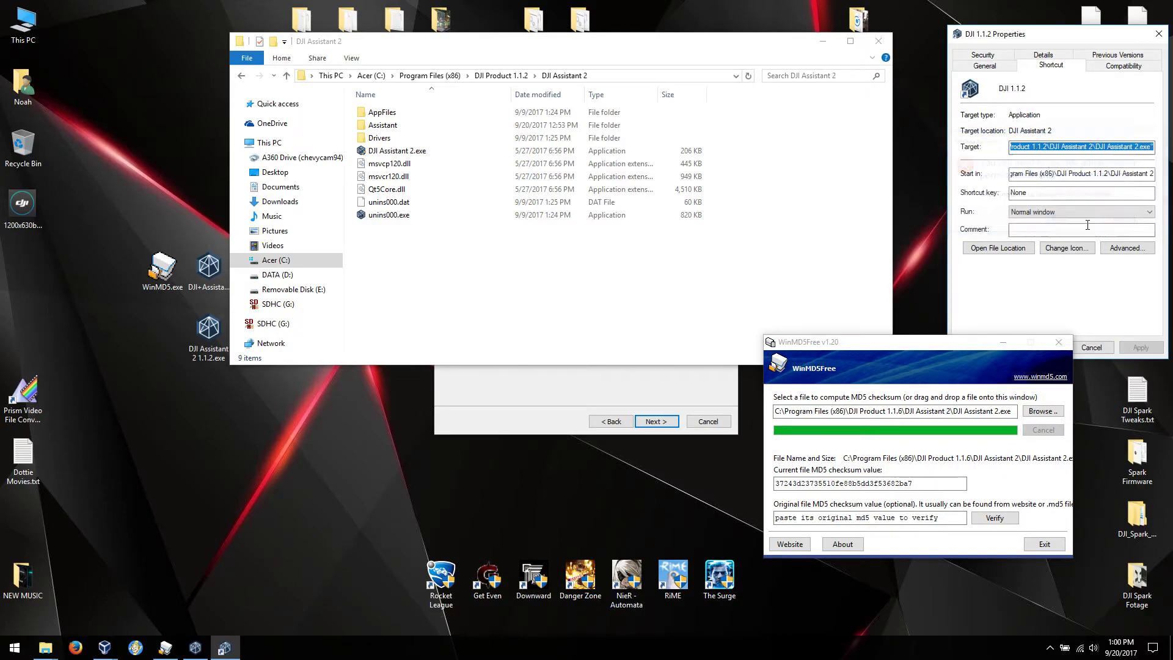
click(1043, 358)
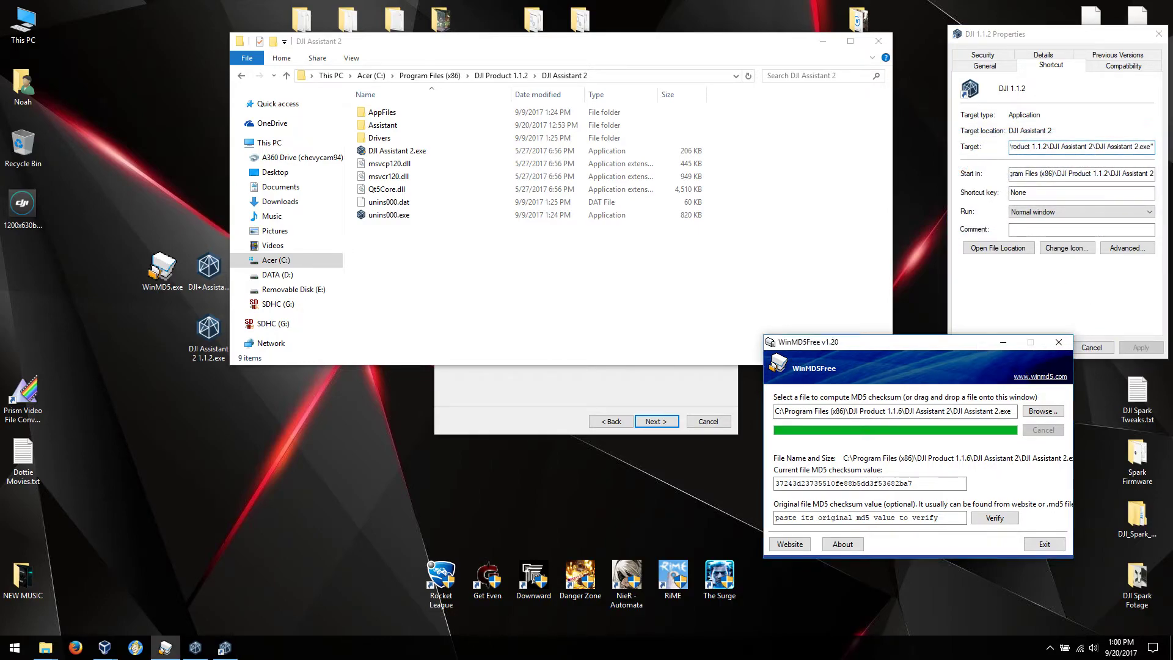
drag(985, 342, 965, 376)
- Close the shortcut Properties with OK and start the DJI Assistant 2 installation
click(1042, 345)
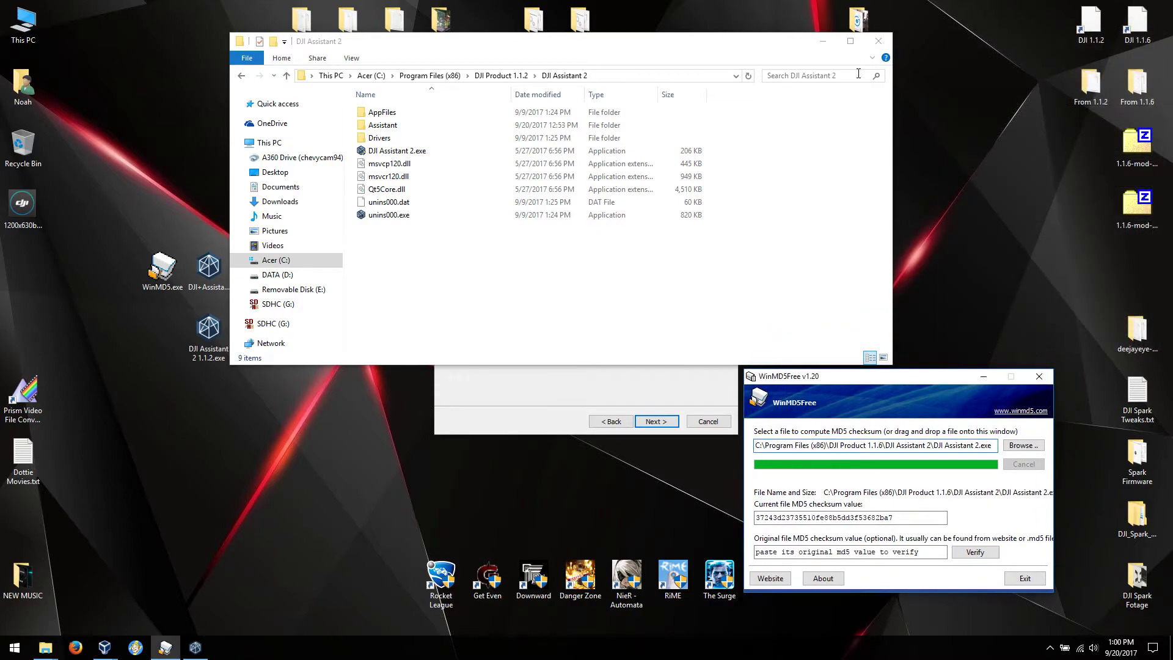
click(553, 387)
click(644, 423)
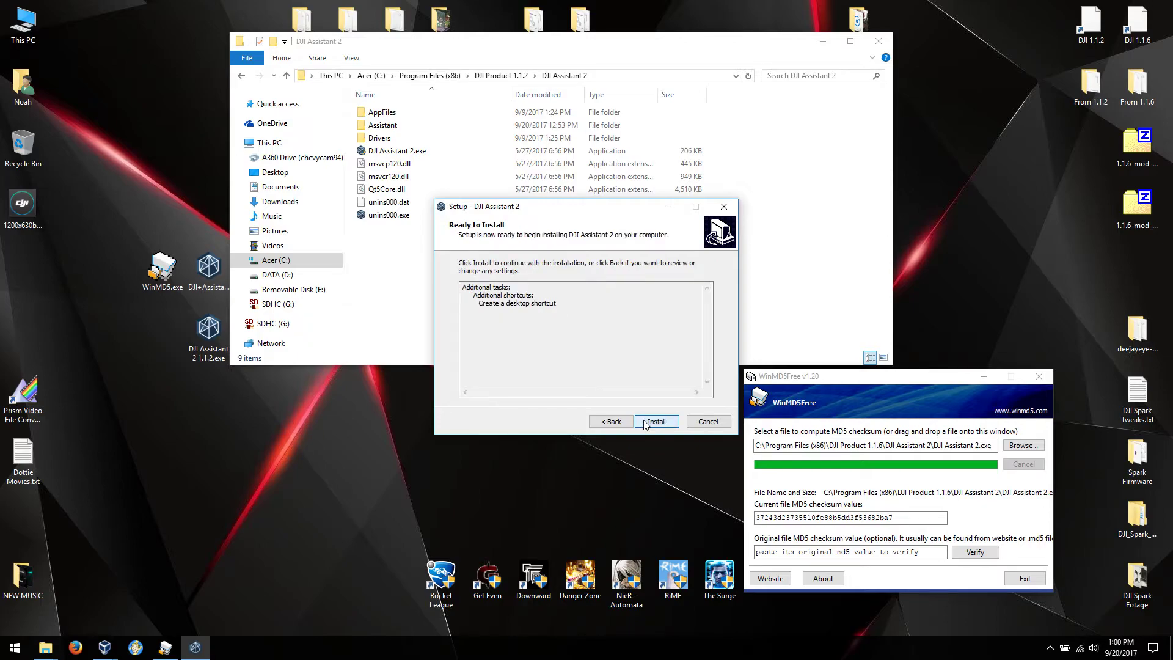
click(644, 421)
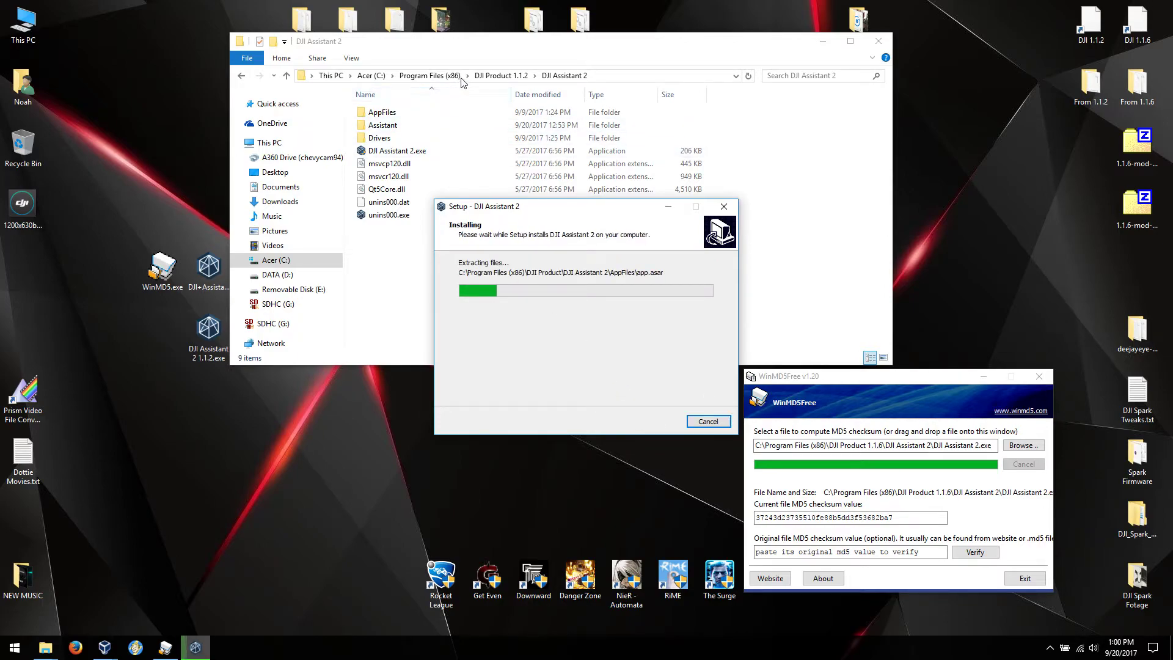
- Browse up to Program Files (x86), reposition the installer, and select WinMD5's checksum value
click(504, 75)
click(434, 75)
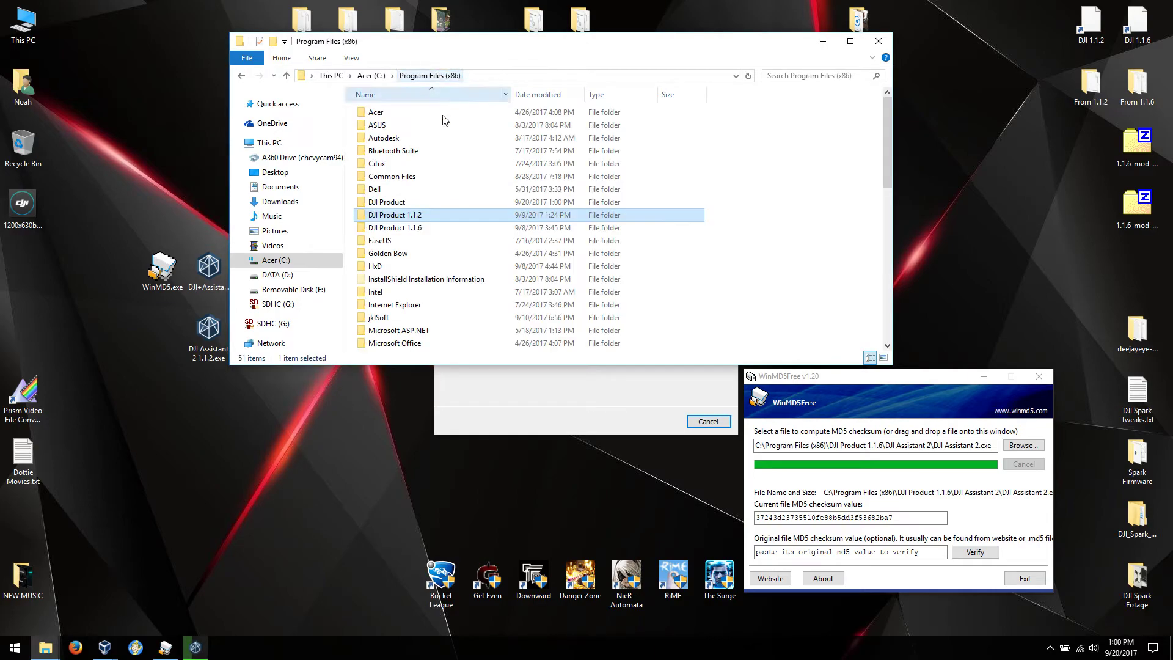
click(410, 204)
click(523, 397)
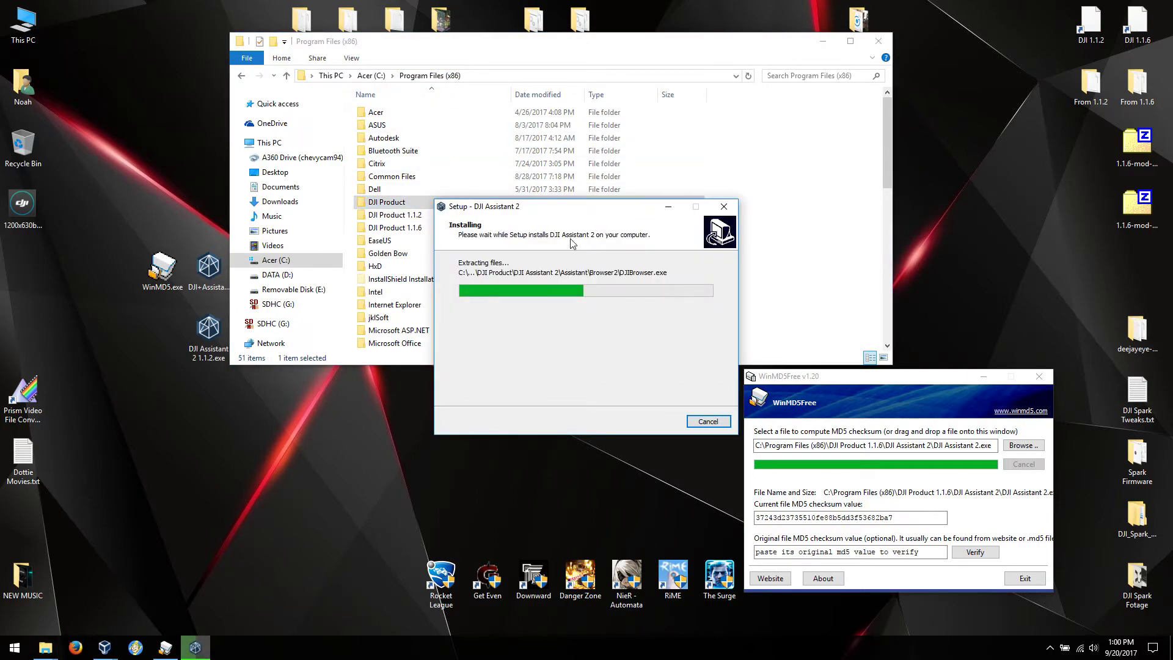
drag(576, 213, 505, 377)
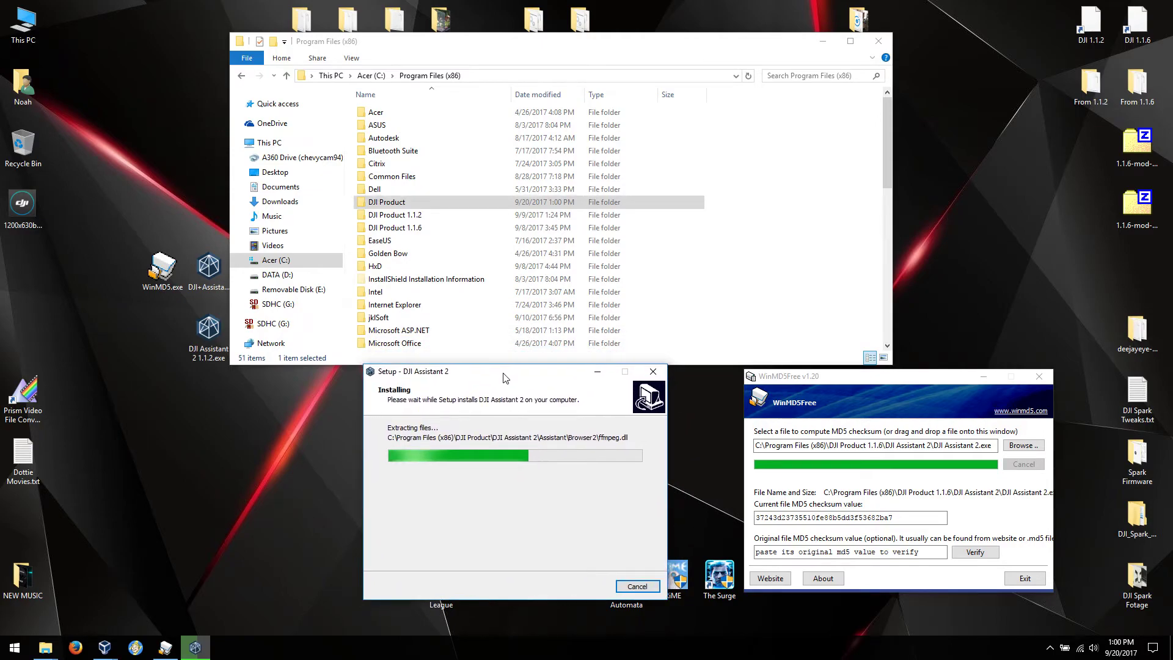
double_click(819, 518)
right_click(821, 523)
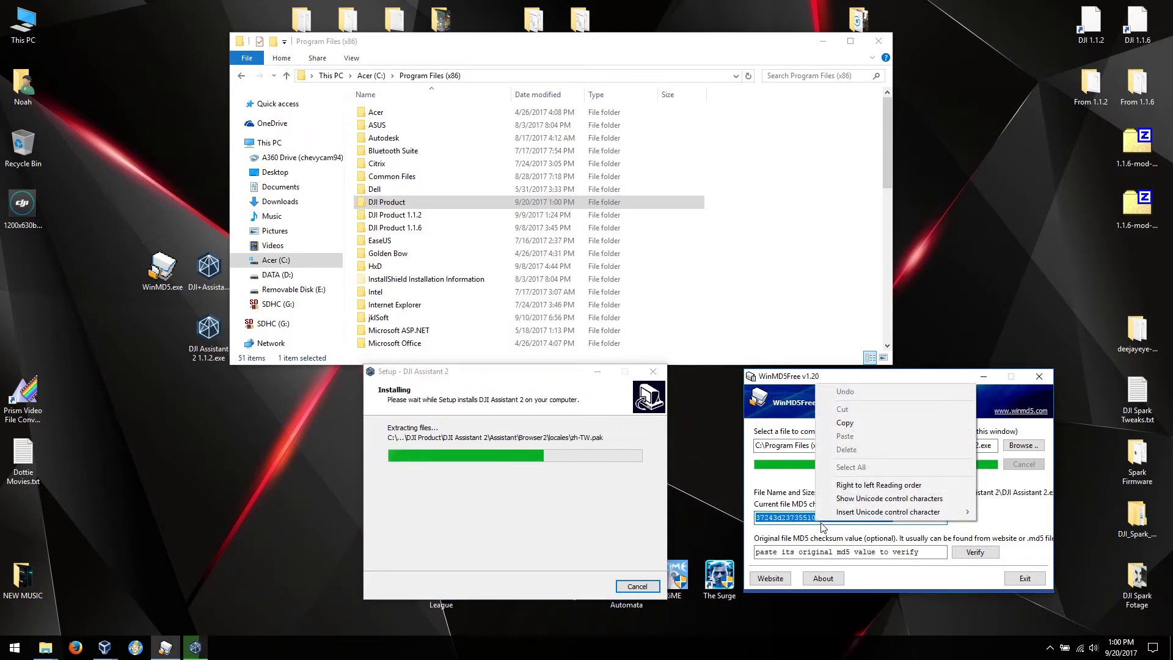
- Copy the checksum and create a new TEMP.txt text document on the desktop
click(844, 422)
right_click(260, 473)
mouse_move(322, 434)
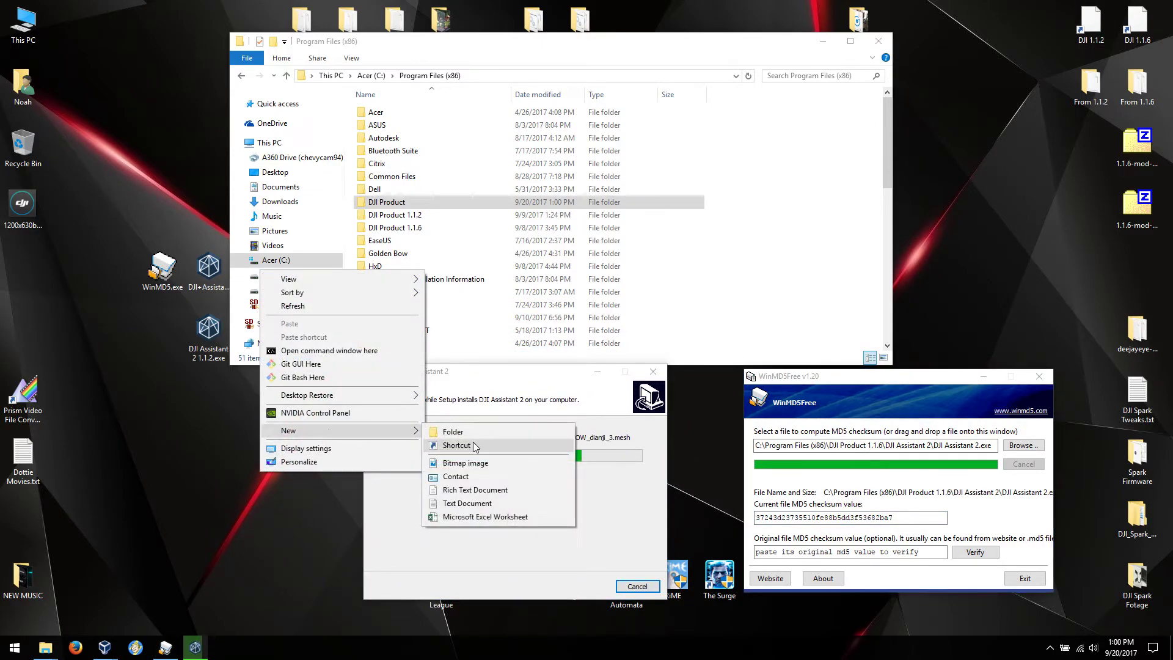
click(485, 507)
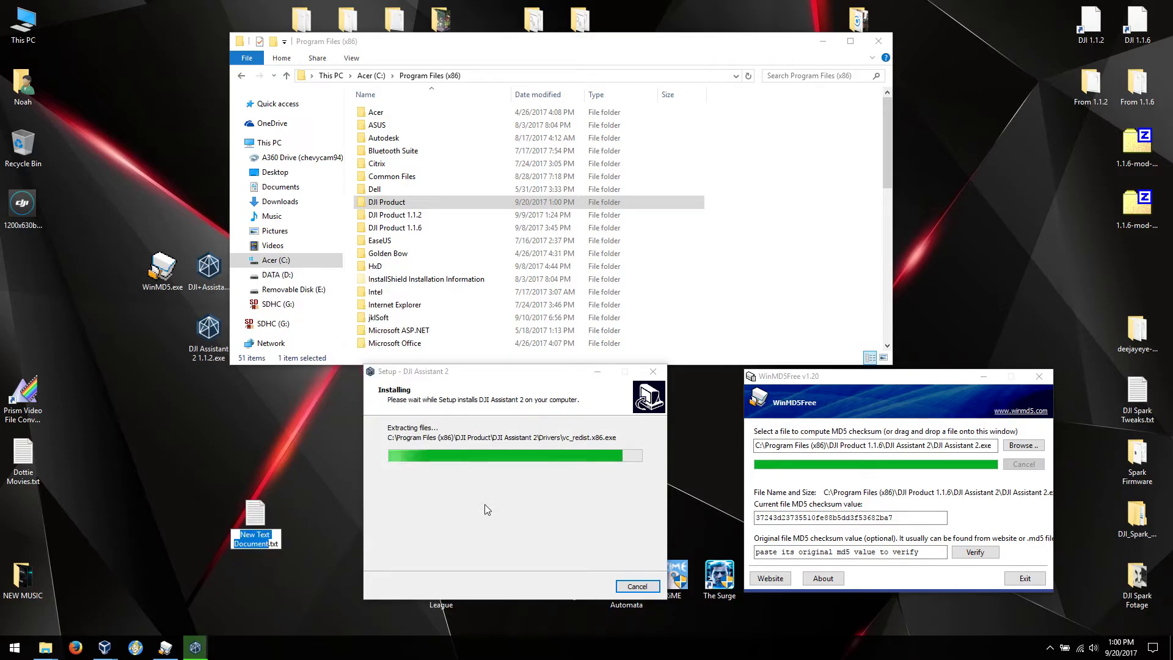
text(TEMP)
key(Return)
key(Return)
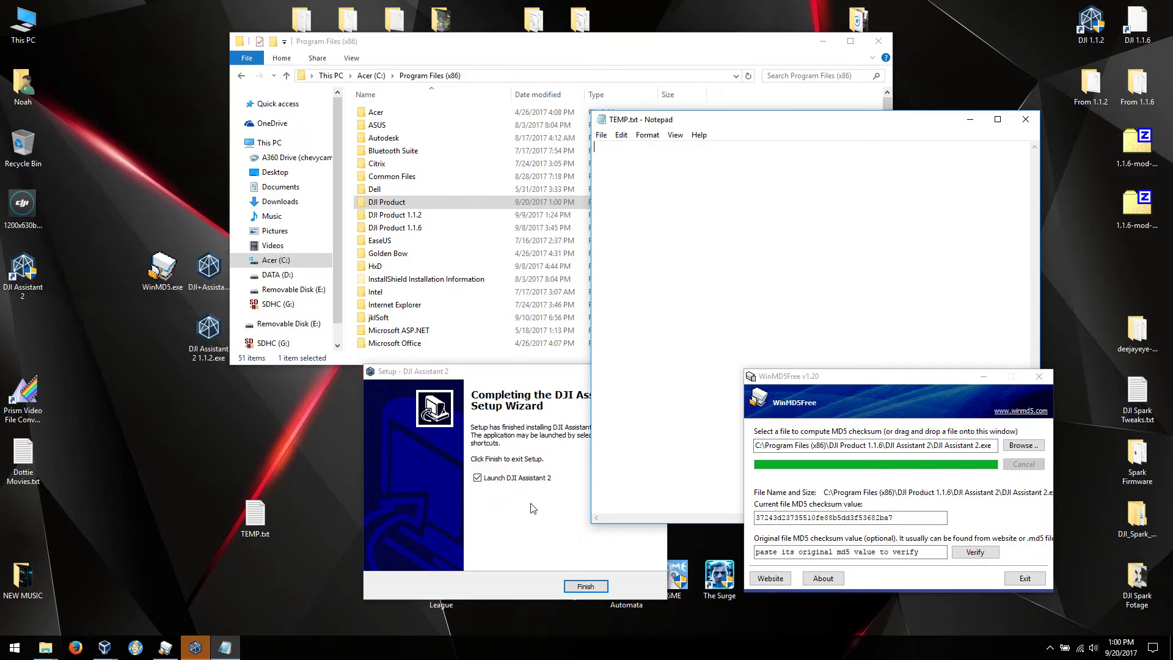
- Finish the setup wizard and paste the Modded 1.1.6 checksum with a Stock 1.1.6 heading into TEMP.txt
click(503, 480)
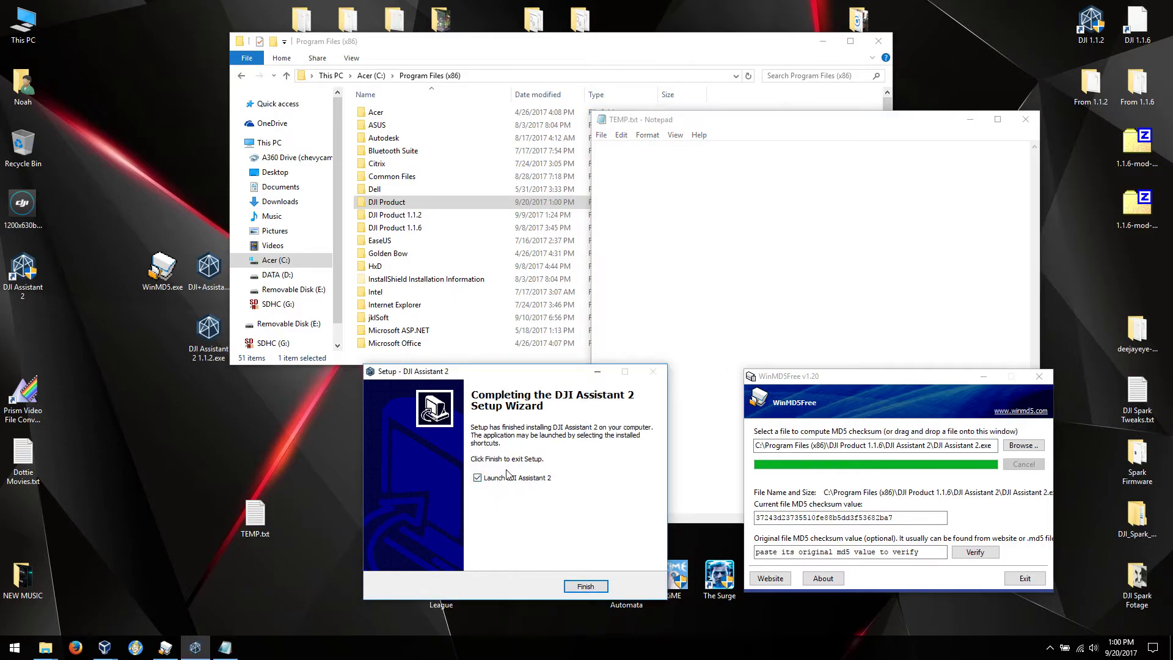
click(585, 585)
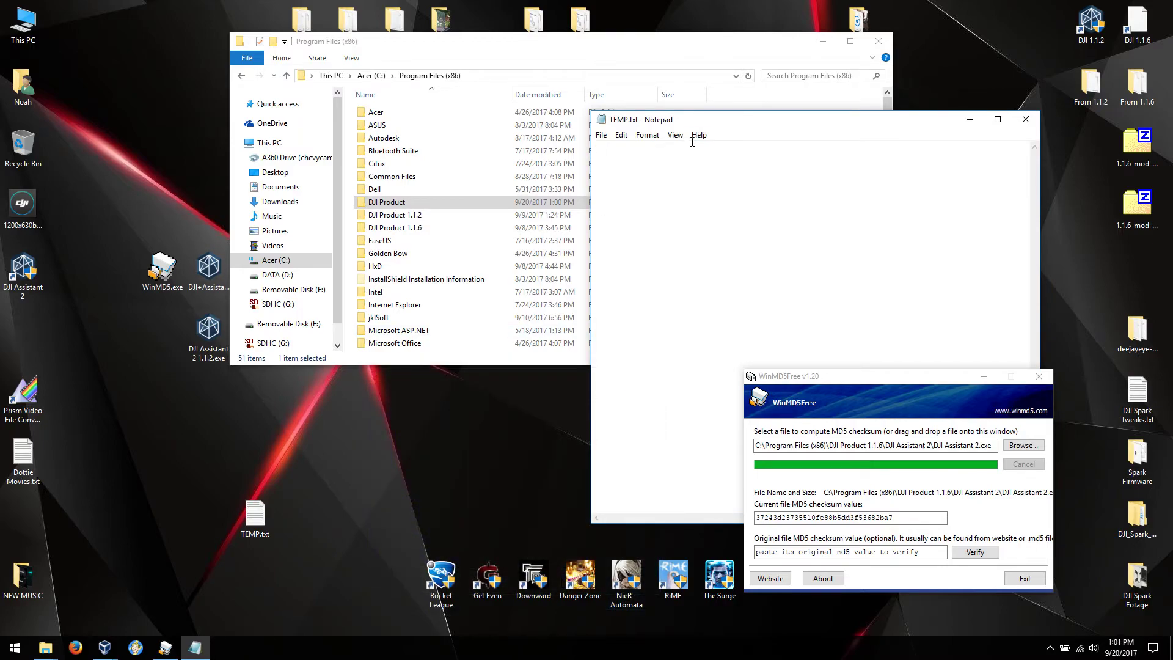
right_click(702, 175)
click(631, 175)
key(ctrl+v)
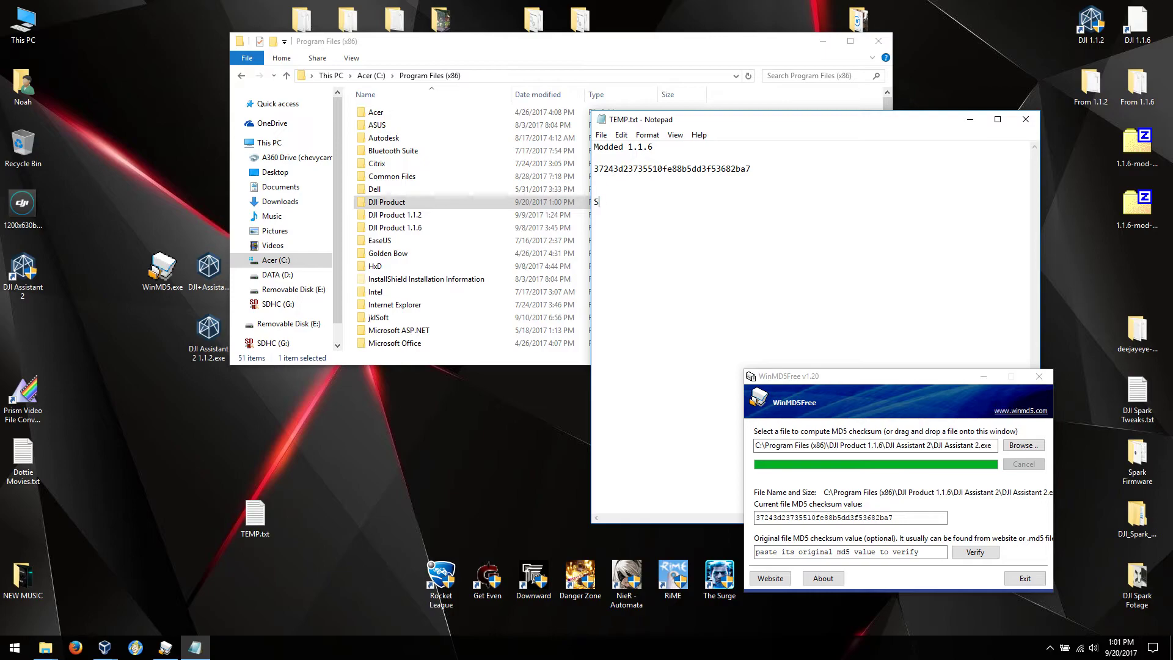
text(Stock 11)
double_click(376, 203)
- Locate the new DJI Assistant 2.exe and arrange the note, folder and checksum windows
double_click(378, 115)
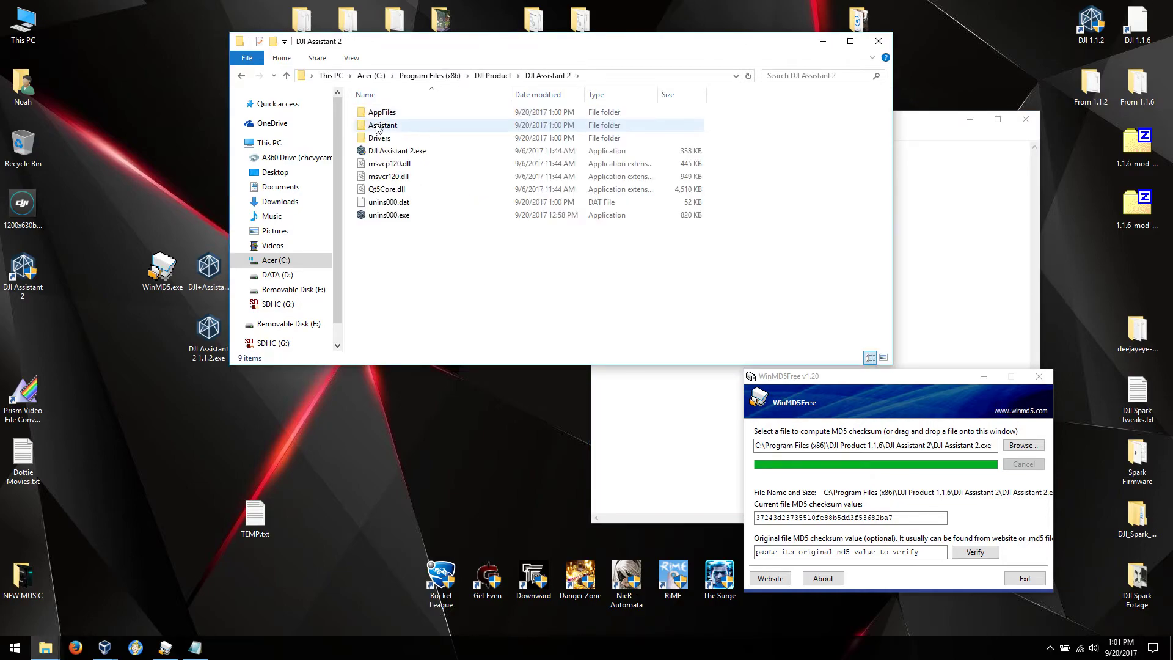
click(382, 151)
right_click(382, 153)
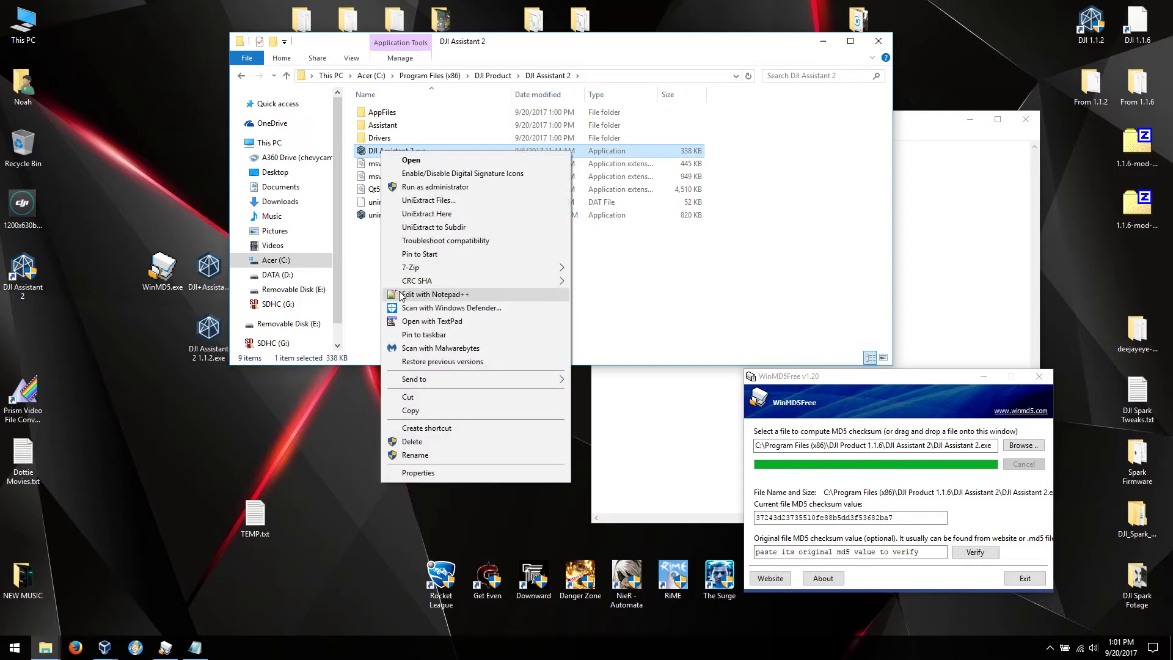
click(365, 273)
drag(927, 124, 1021, 25)
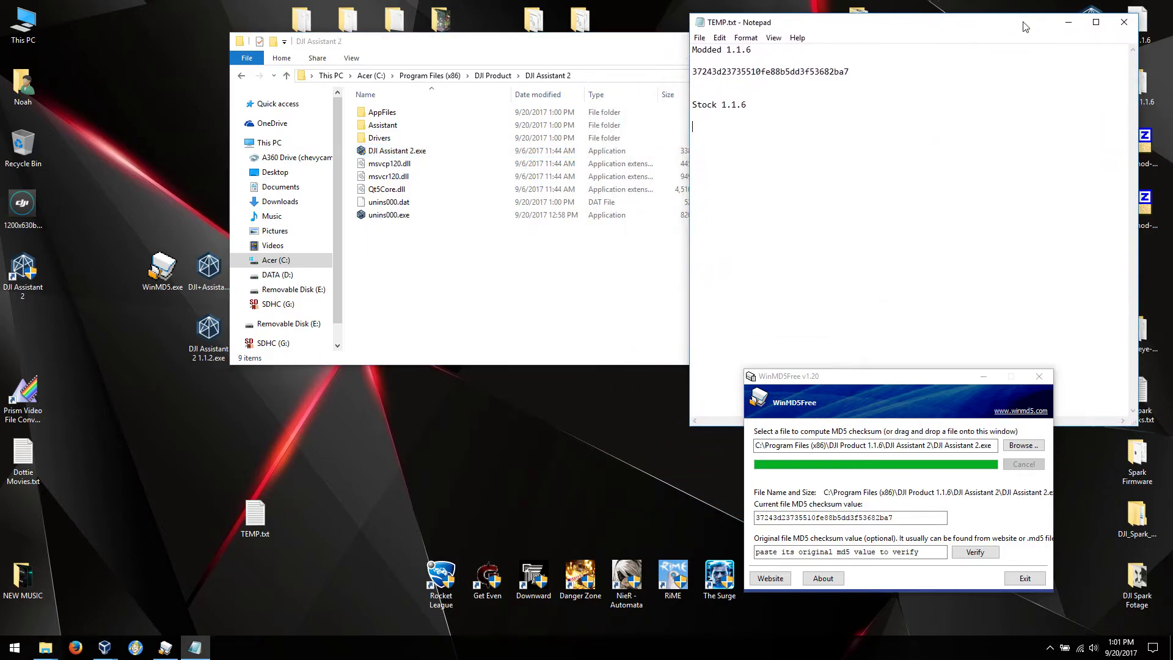
drag(618, 48, 400, 26)
drag(852, 382, 413, 363)
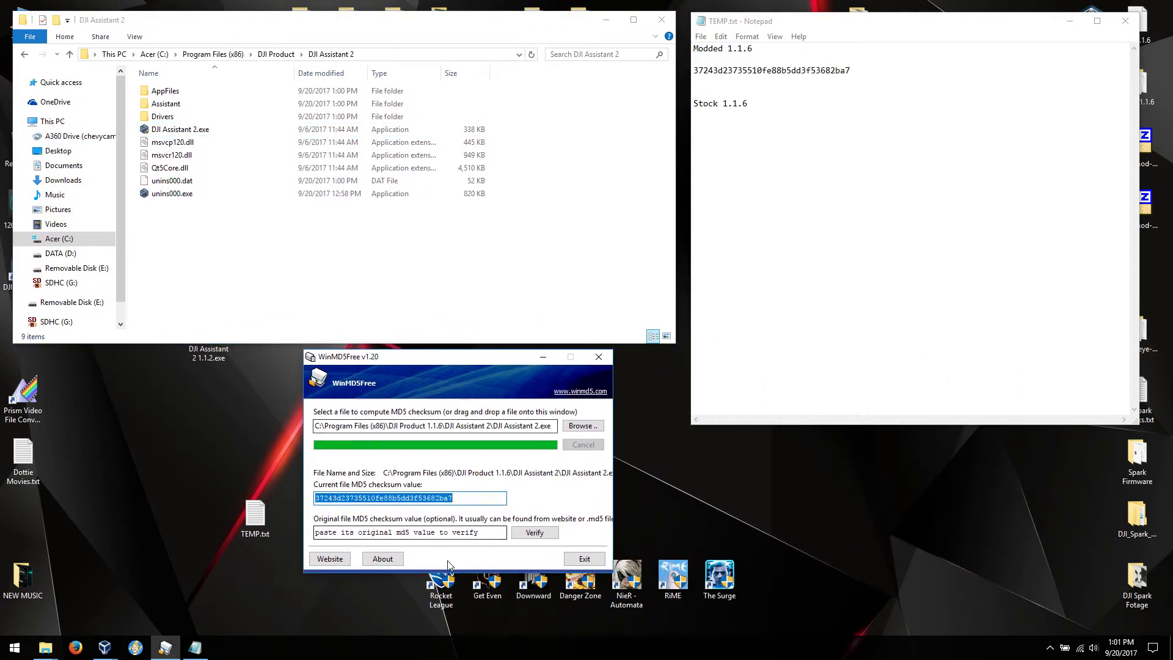
- Compute the new DJI Assistant 2.exe MD5 and paste it under Stock 1.1.6 in the note
click(441, 532)
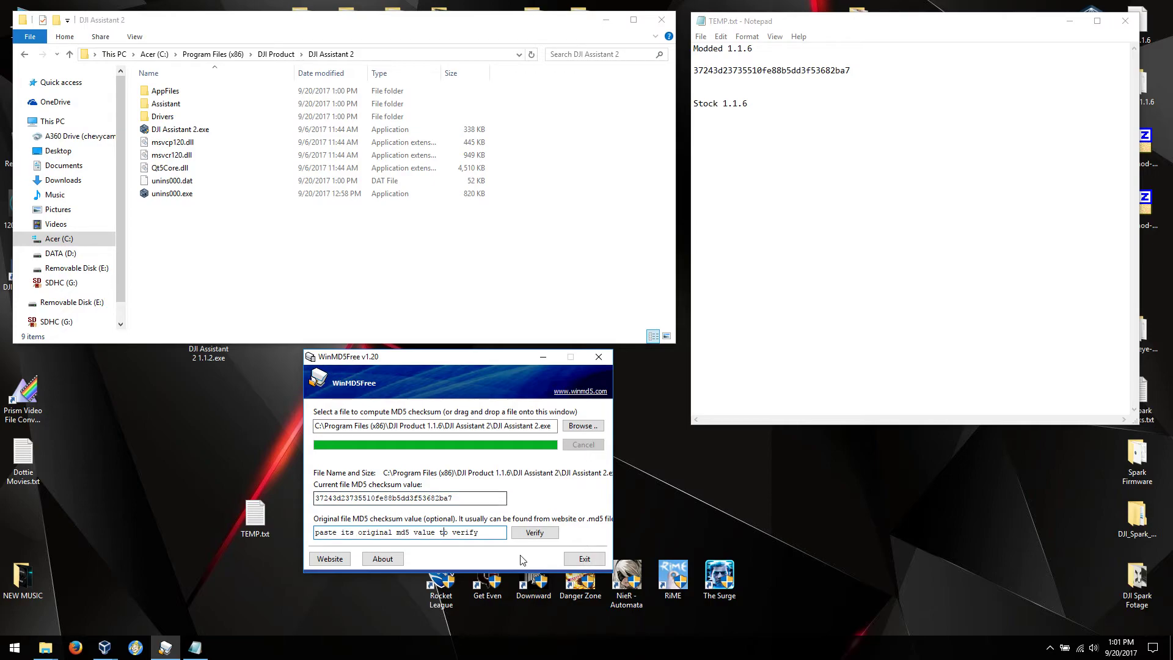
drag(479, 532, 314, 532)
key(BackSpace)
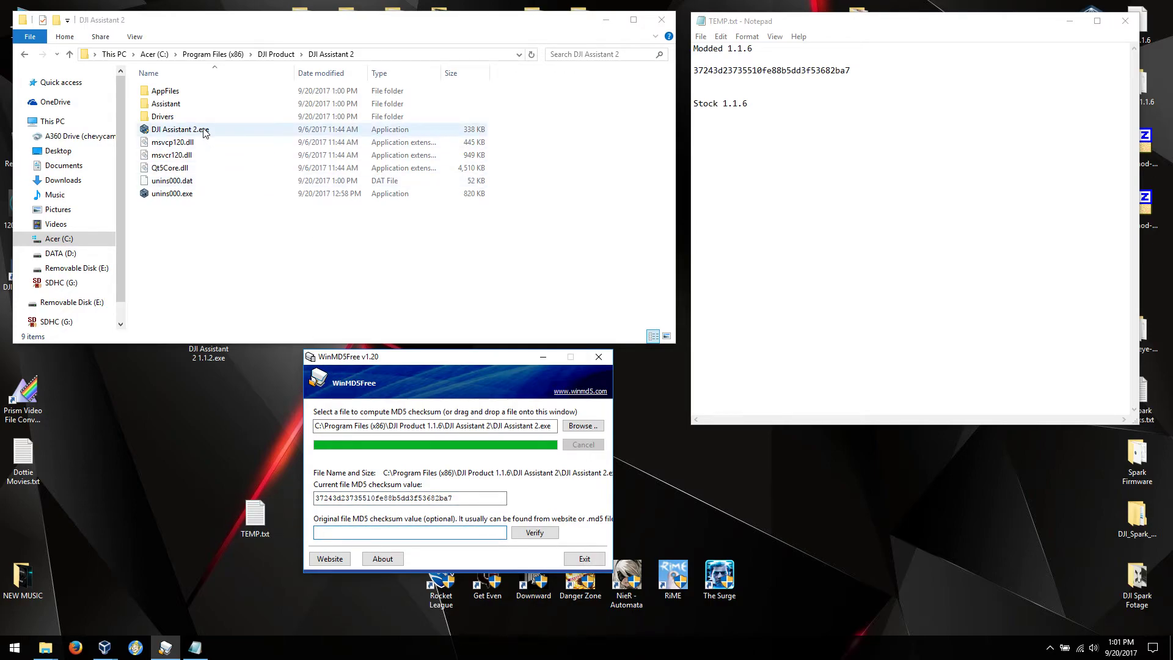
drag(204, 132, 415, 497)
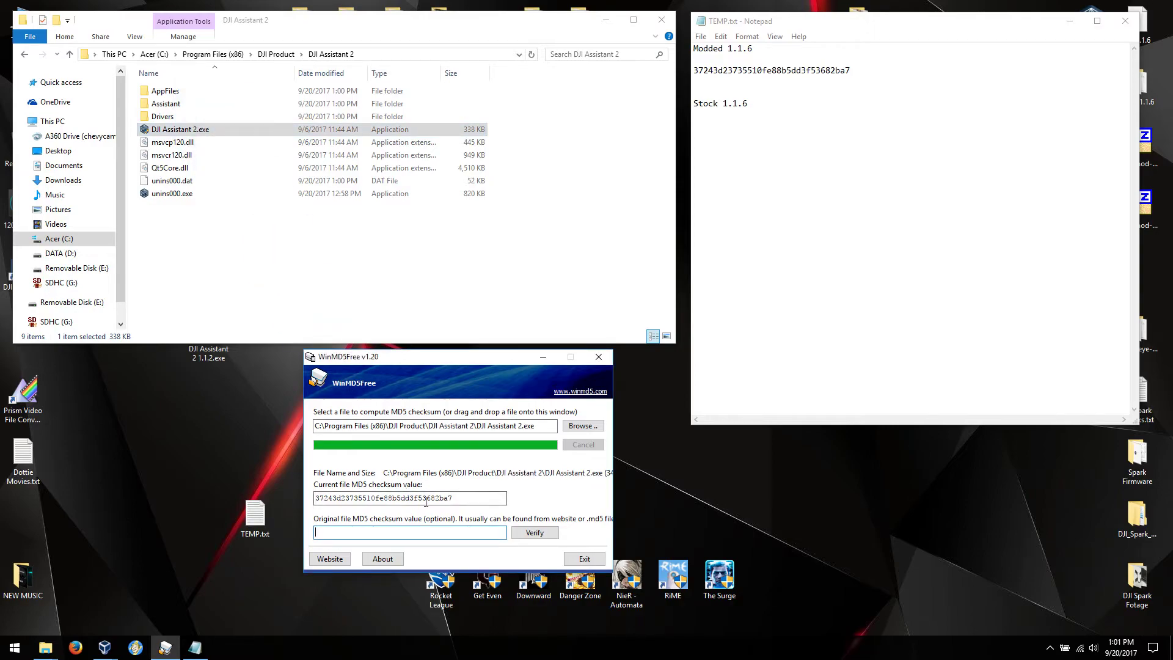
double_click(426, 501)
right_click(422, 493)
click(453, 536)
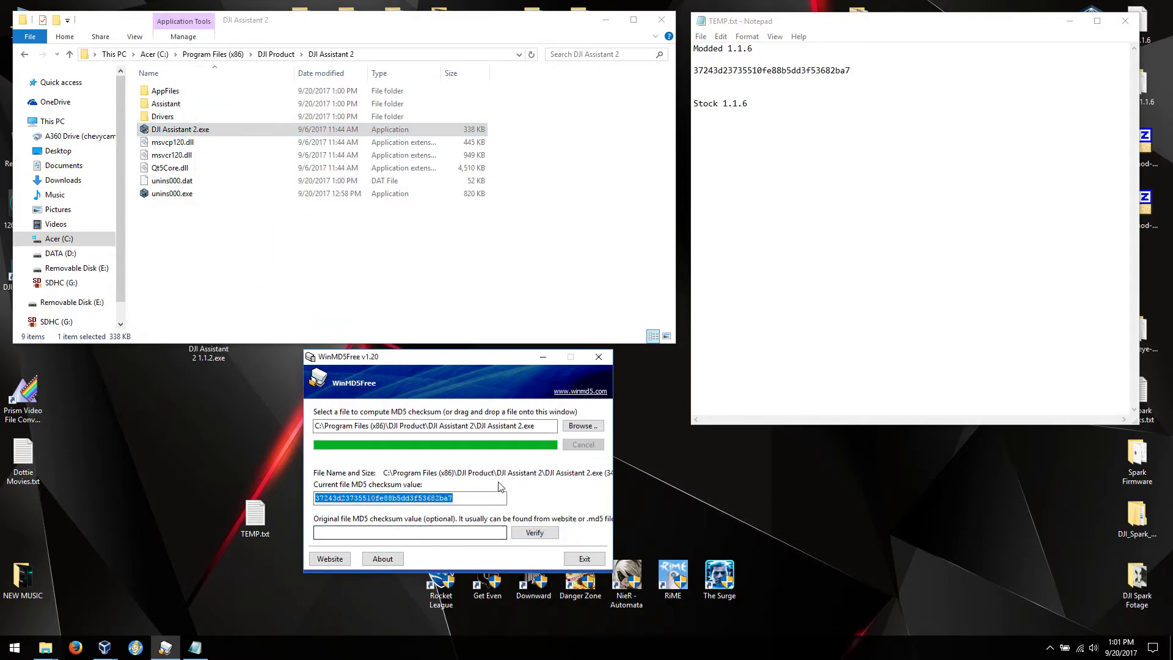
click(837, 187)
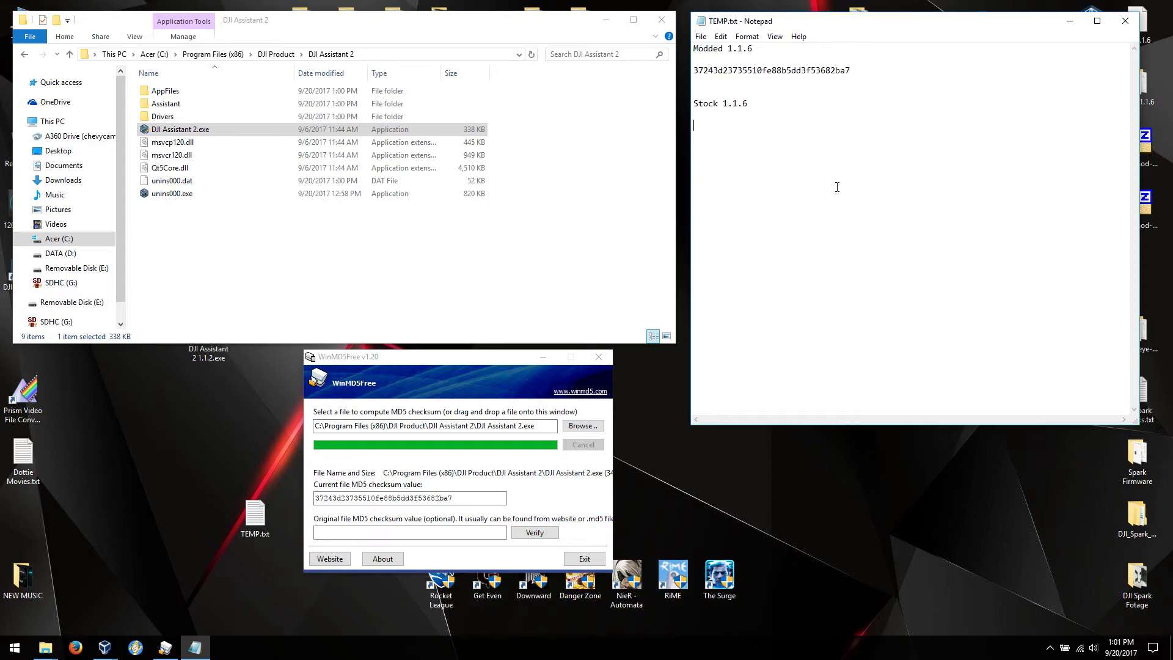
key(ctrl+v)
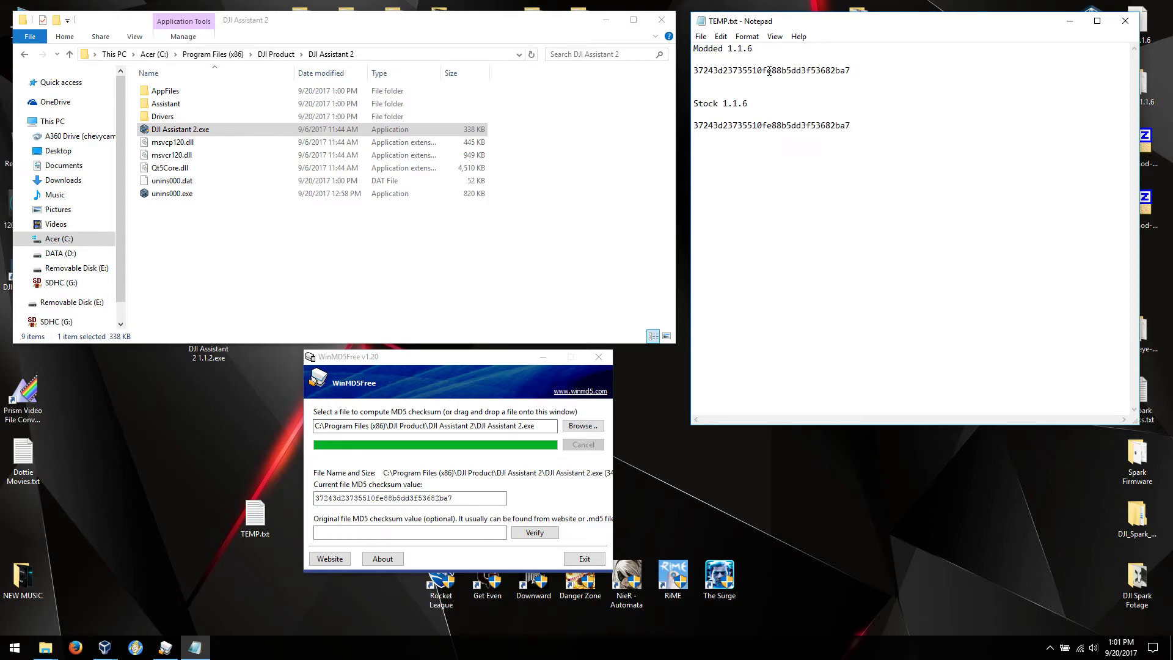
- Paste the saved Modded 1.1.6 checksum as the original MD5 and verify it matches
double_click(774, 71)
right_click(775, 69)
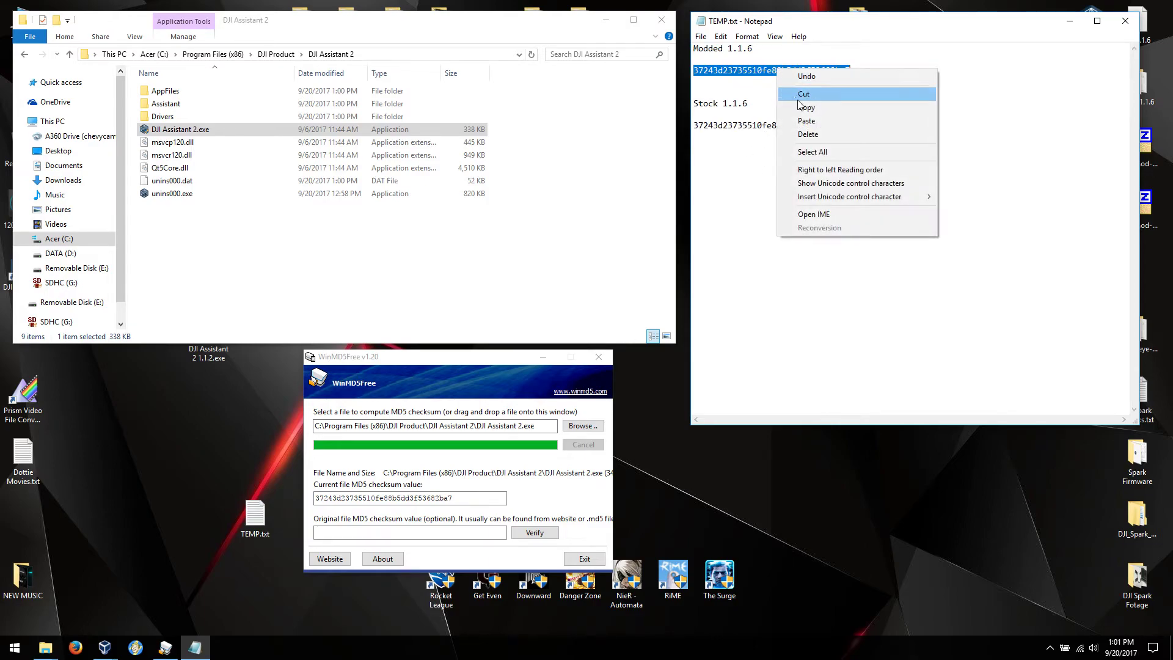
click(804, 110)
right_click(450, 535)
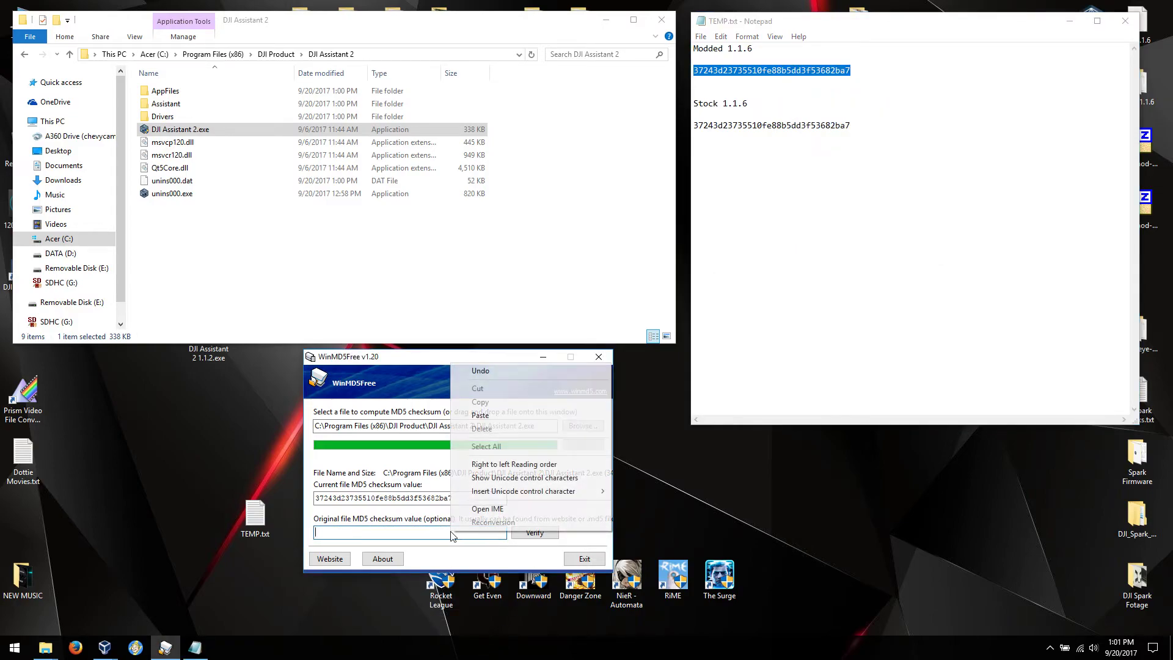
click(479, 415)
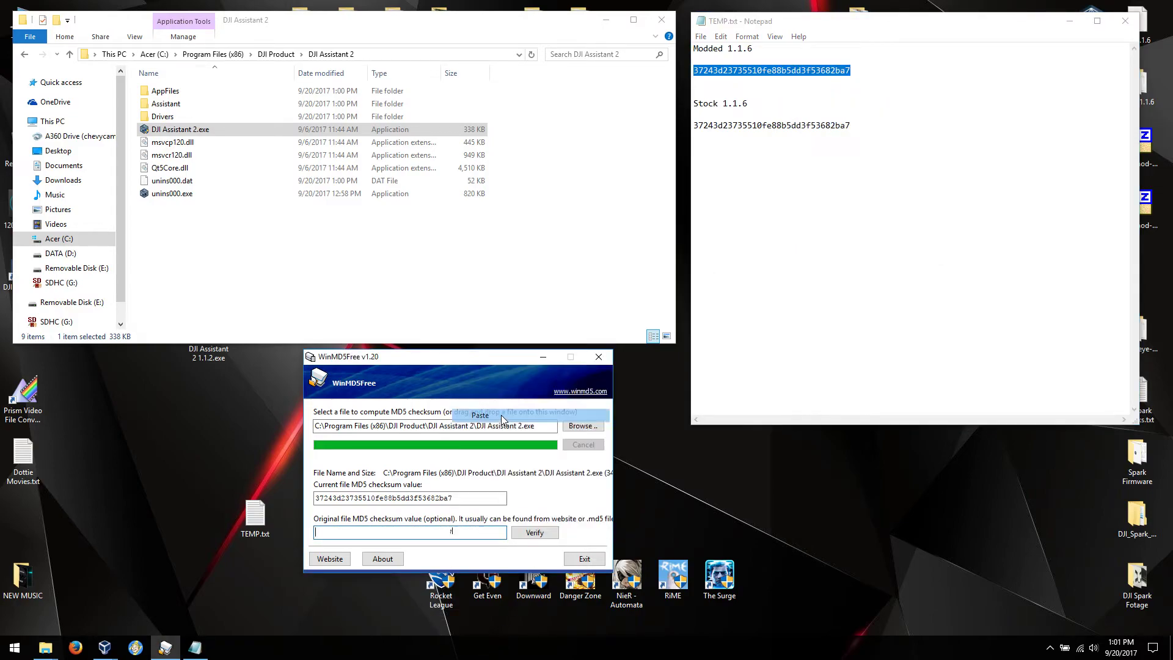
click(530, 534)
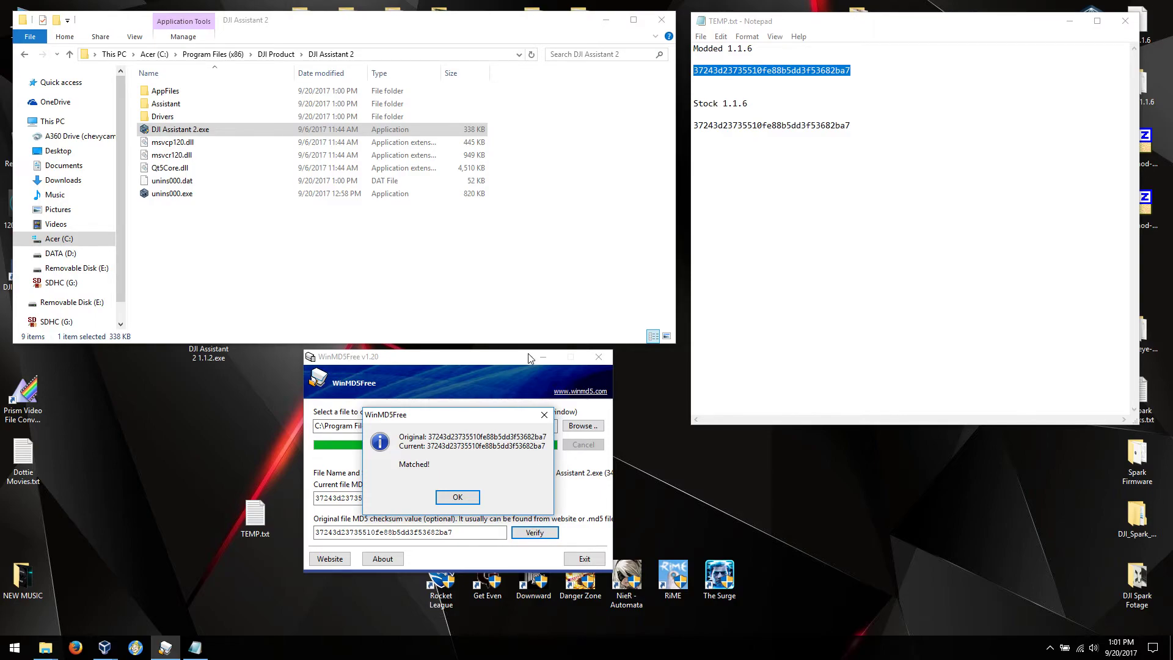
- Copy Hash.list from the stock install's AppFiles folder
double_click(182, 93)
click(182, 93)
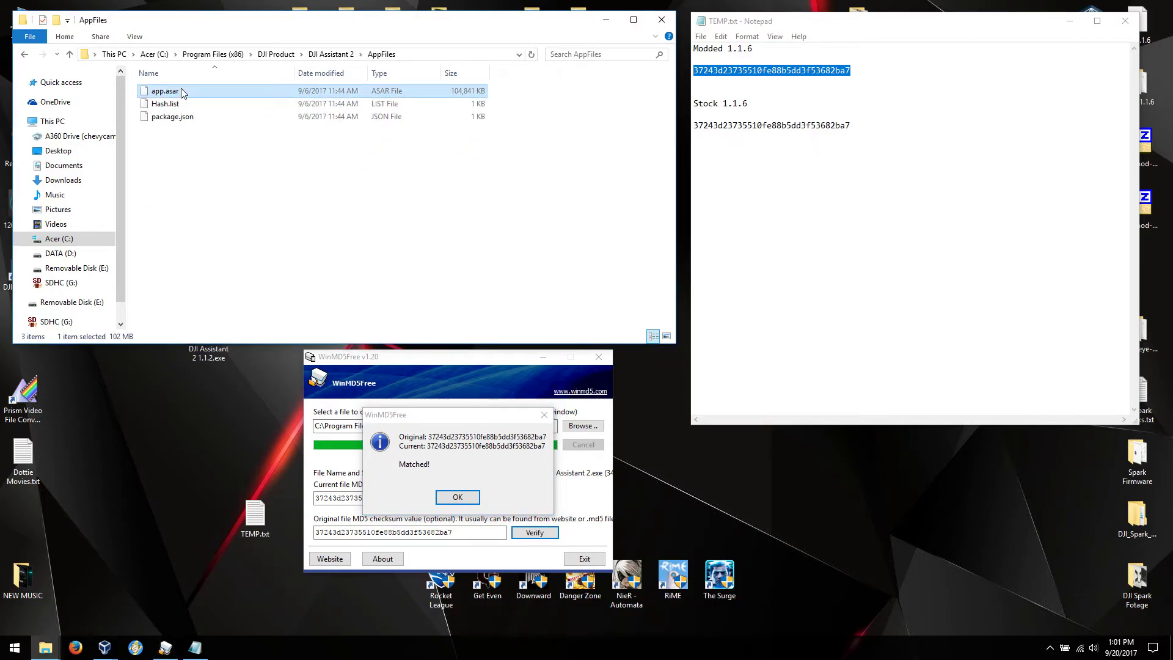
click(178, 104)
right_click(180, 105)
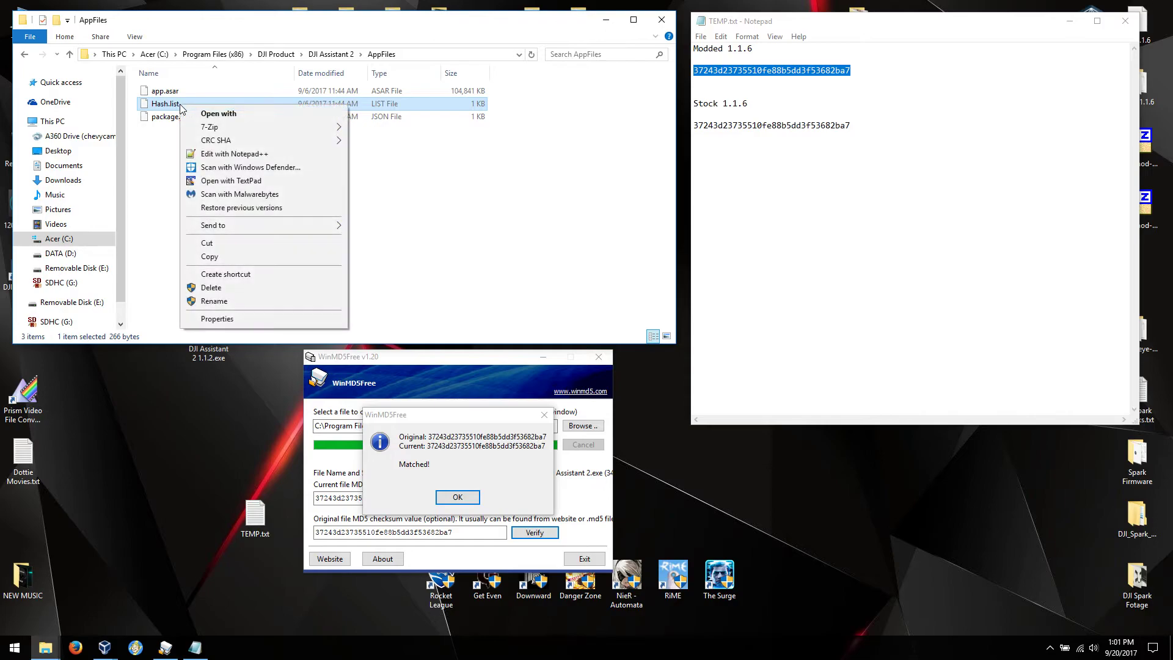
click(214, 256)
- Paste Hash.list into DJI Product 1.1.6\DJI Assistant 2\AppFiles, replacing the existing file
click(323, 54)
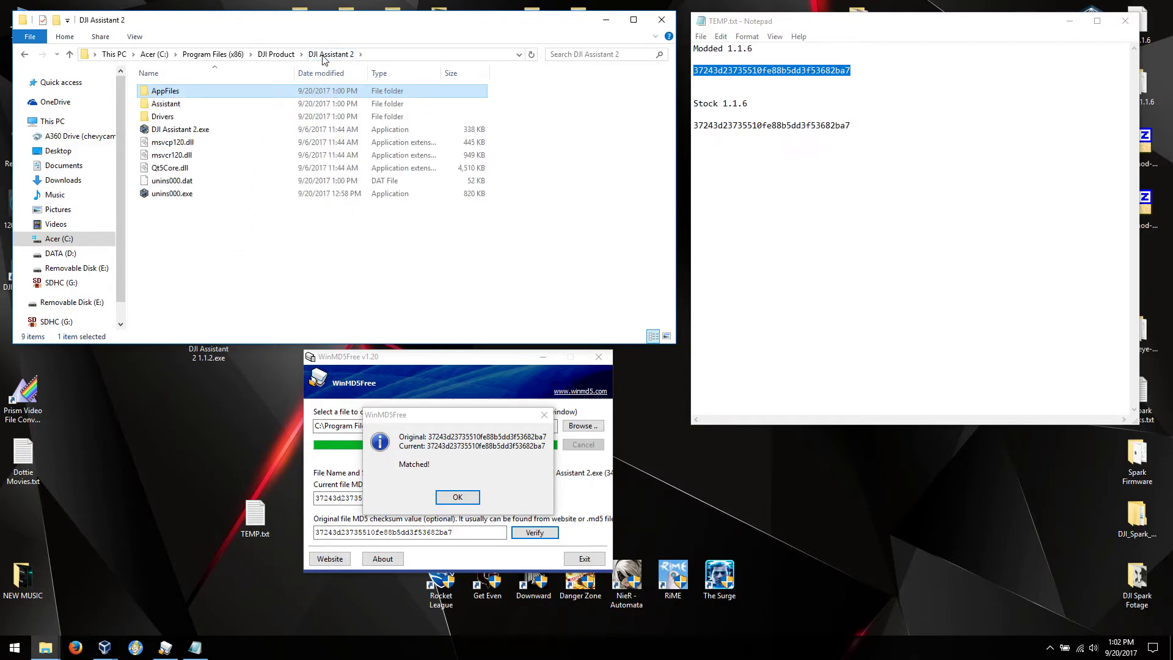
click(213, 54)
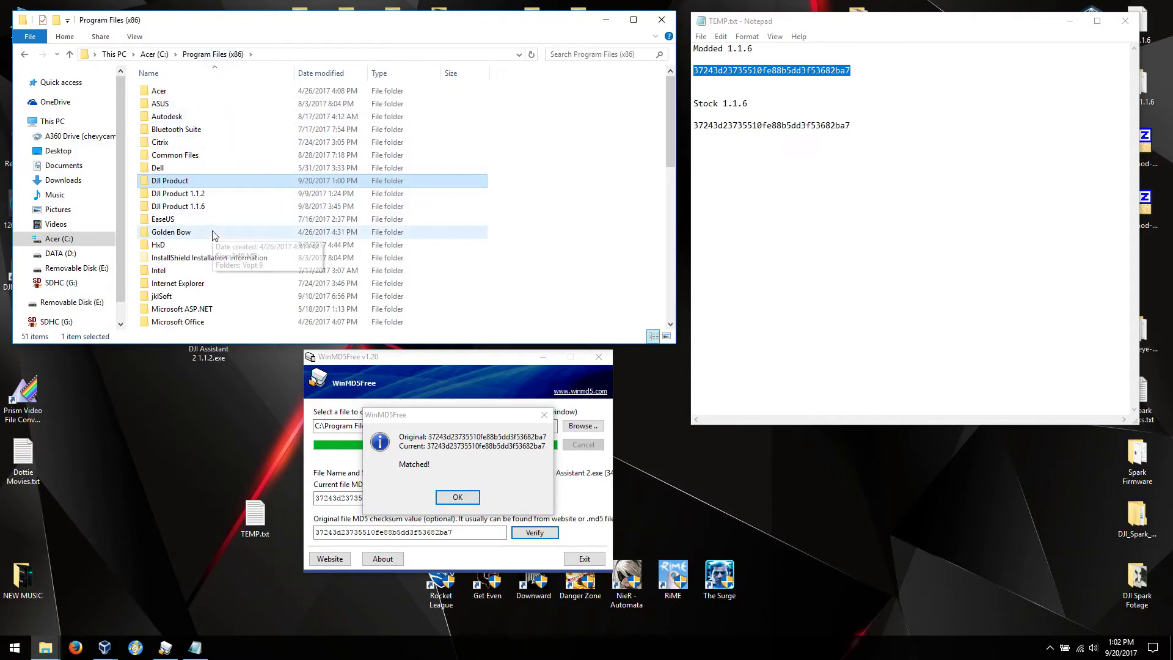
double_click(180, 205)
double_click(184, 91)
double_click(183, 98)
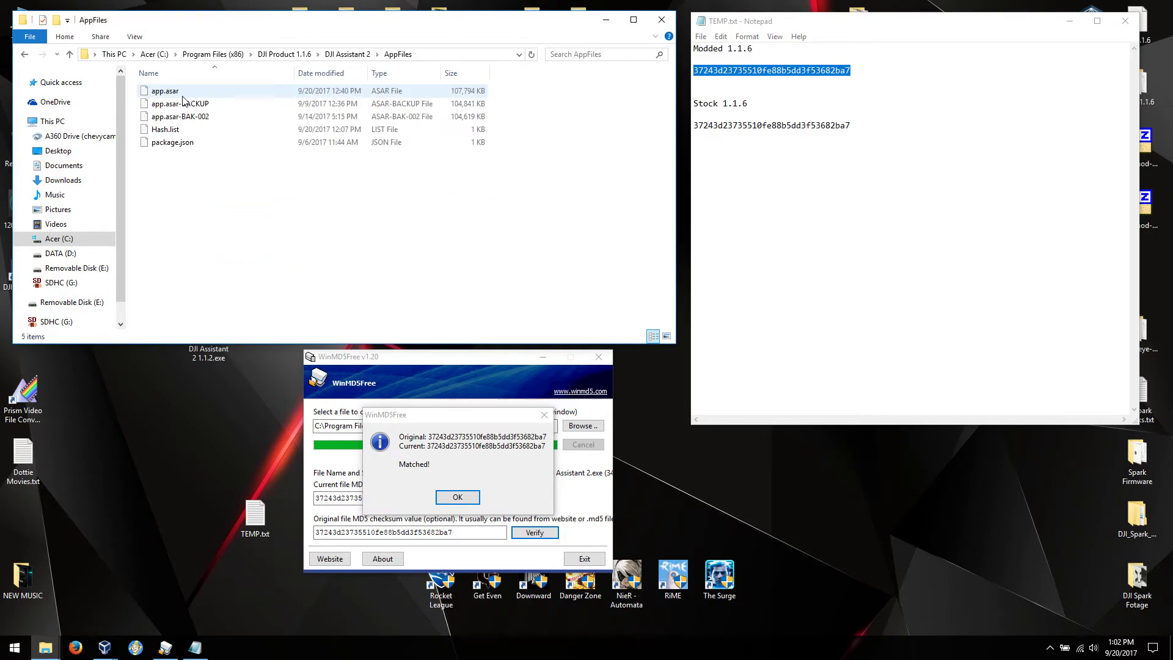
right_click(206, 197)
click(246, 281)
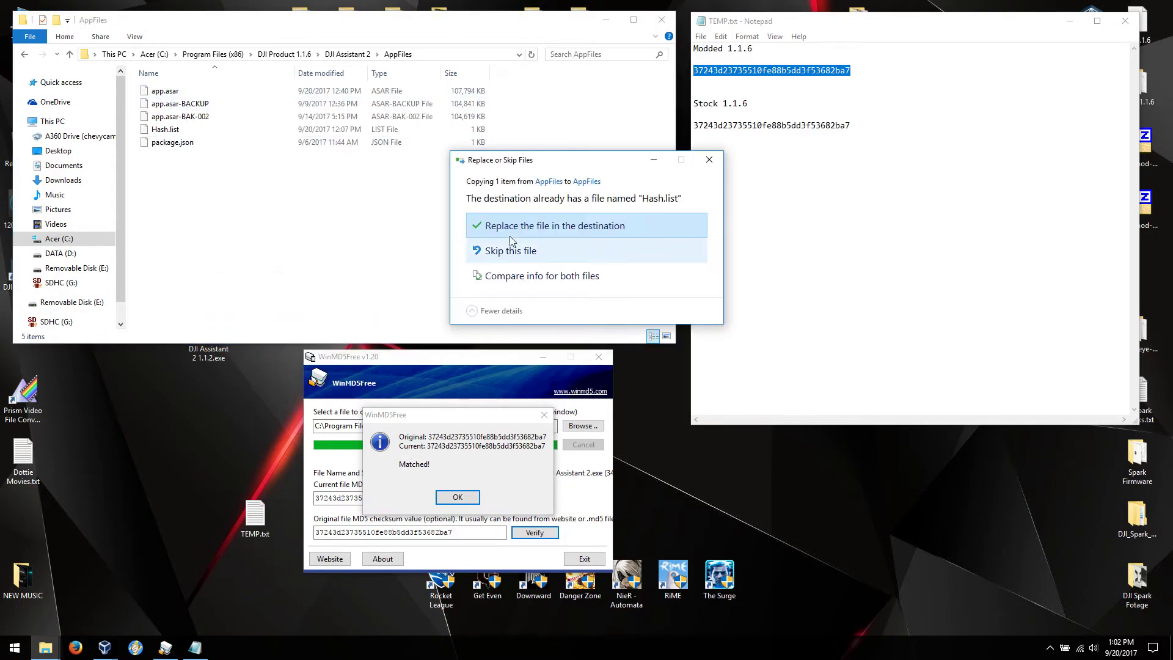
click(512, 236)
click(561, 246)
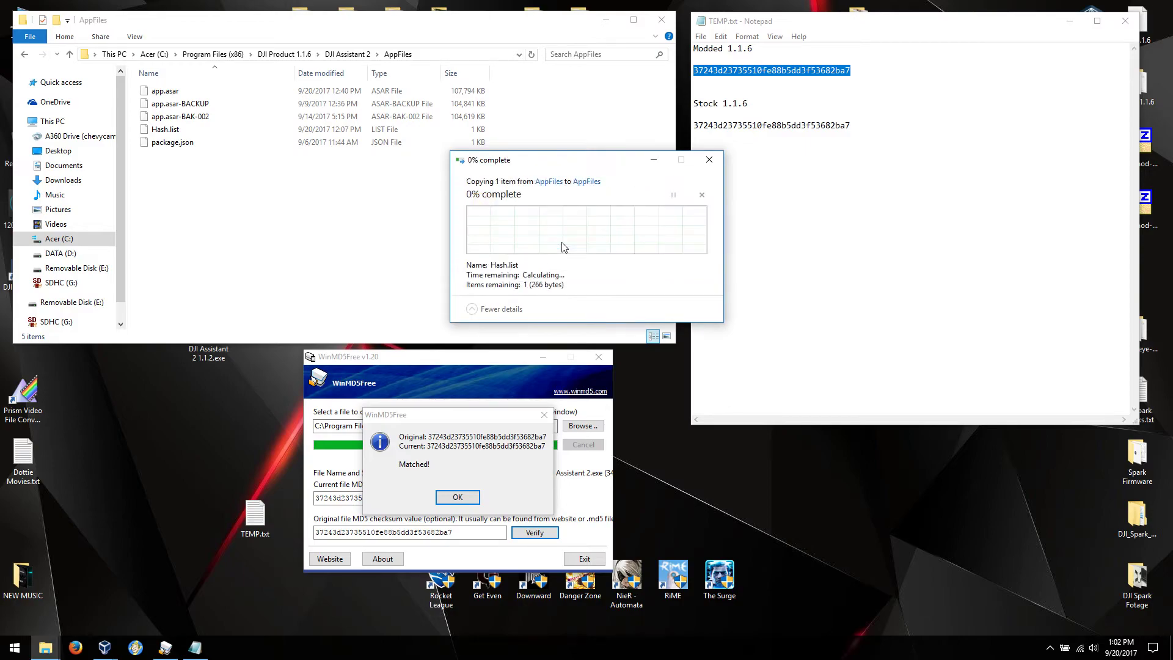
- Launch DJI Assistant 2.exe from the 1.1.6 folder with administrator rights
click(283, 55)
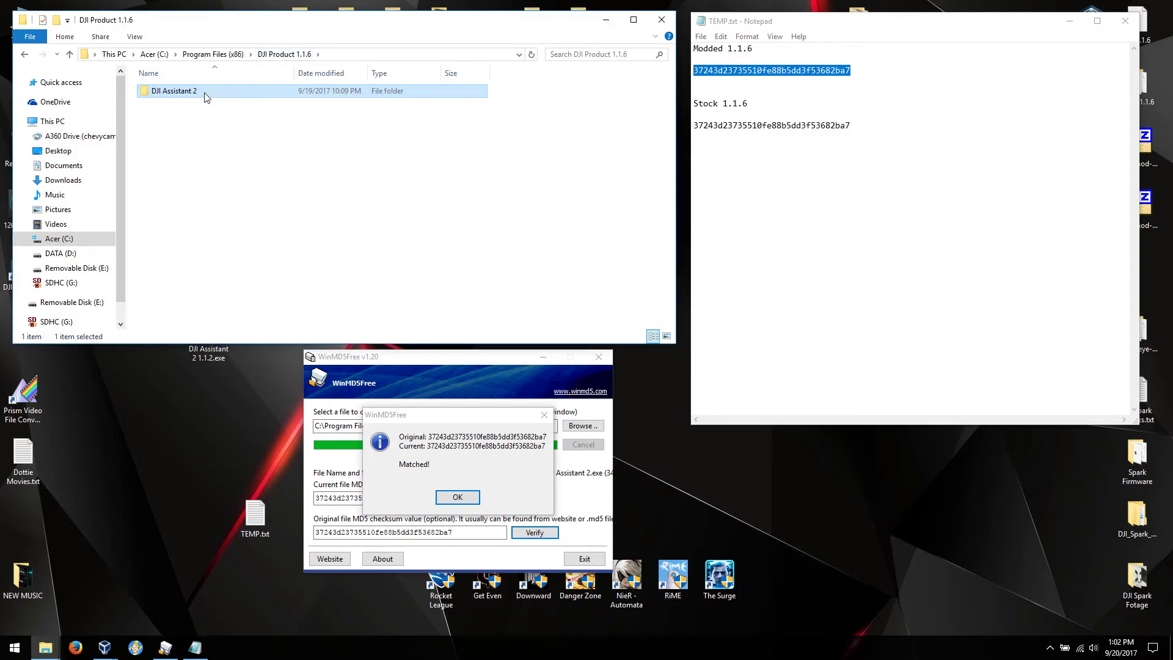
double_click(206, 96)
click(186, 131)
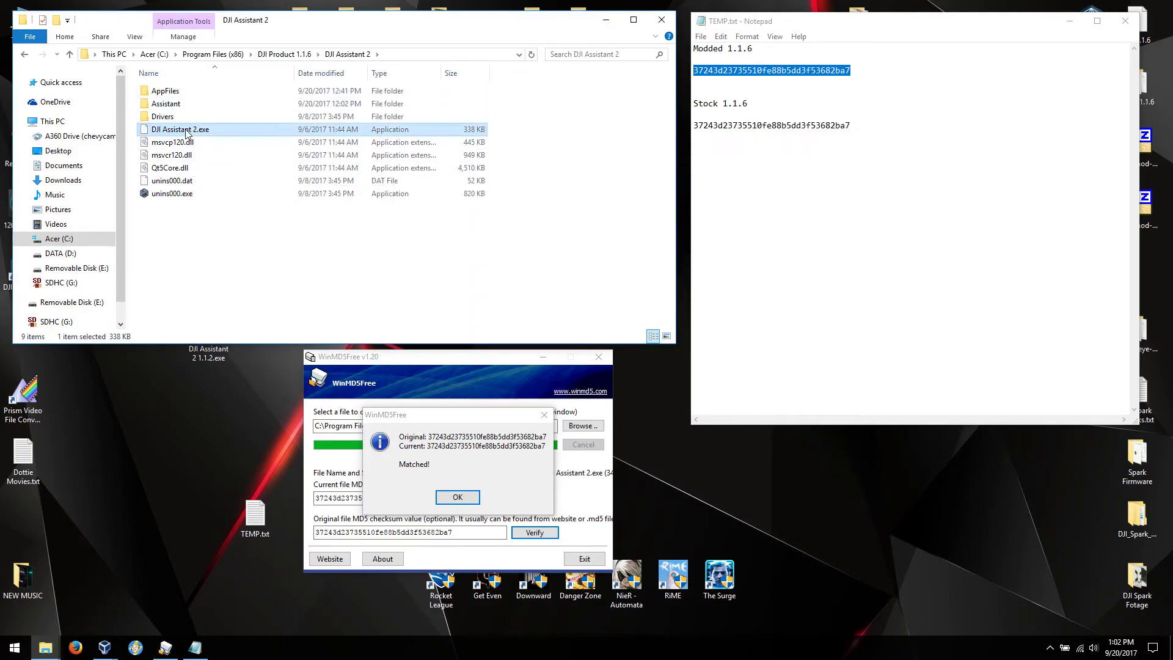
double_click(185, 131)
click(536, 408)
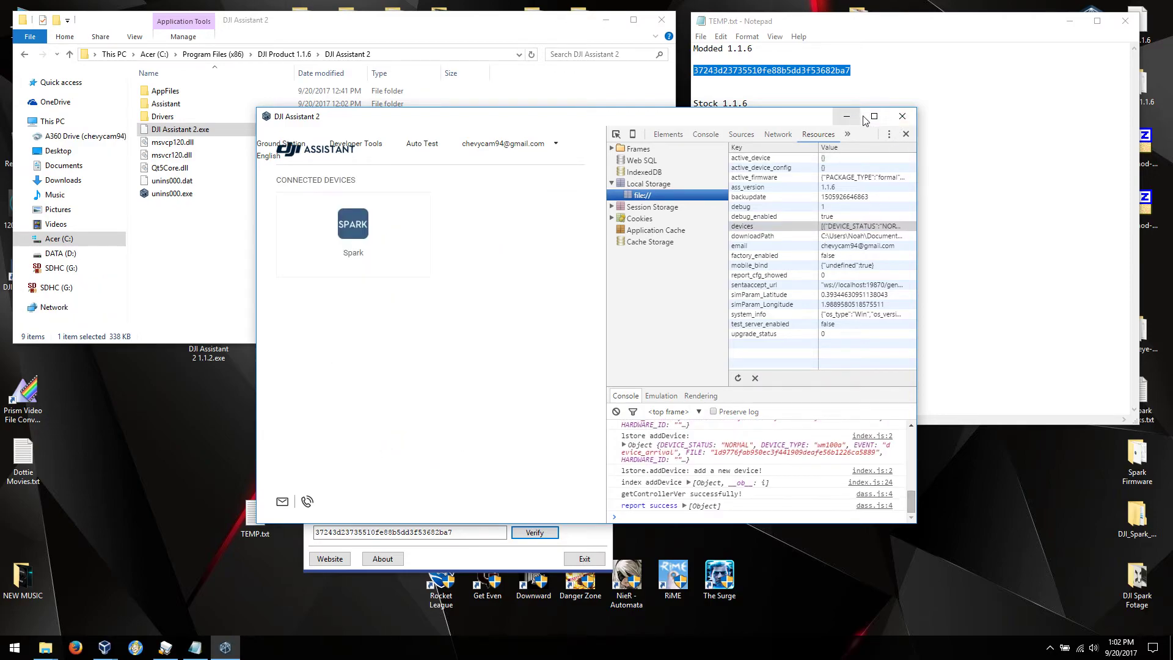
- Hide the developer tools and show the Spark's Parameters page with the preHash values of 255
click(906, 134)
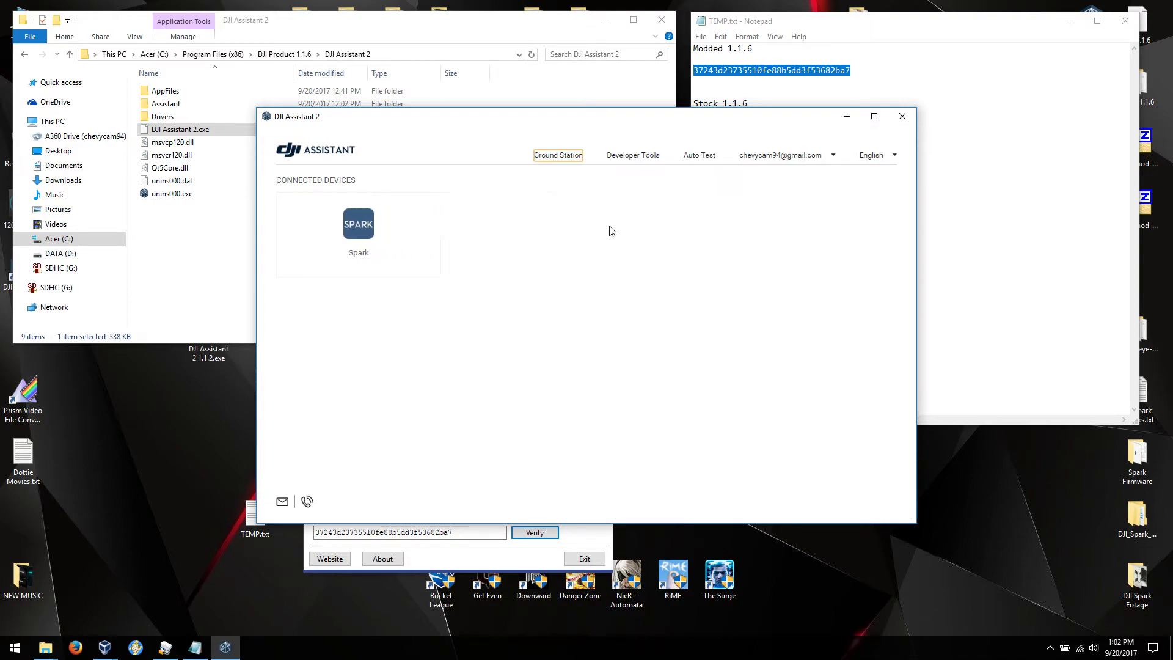
click(383, 261)
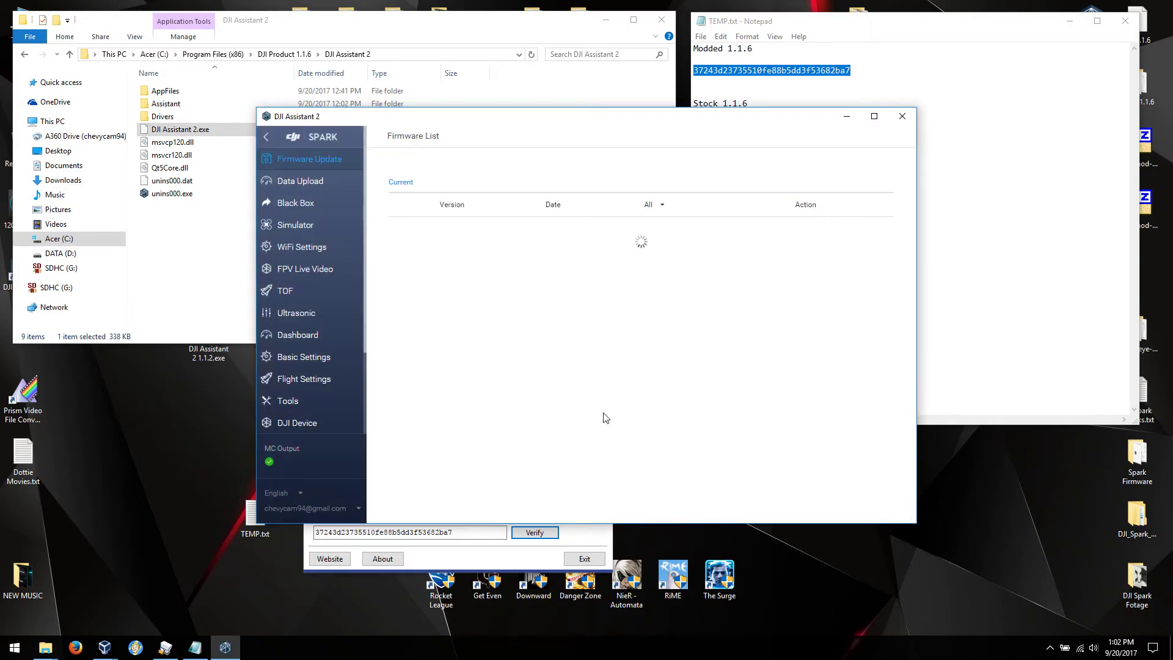
scroll(300, 302, down, 3)
scroll(301, 318, up, 3)
scroll(302, 328, down, 3)
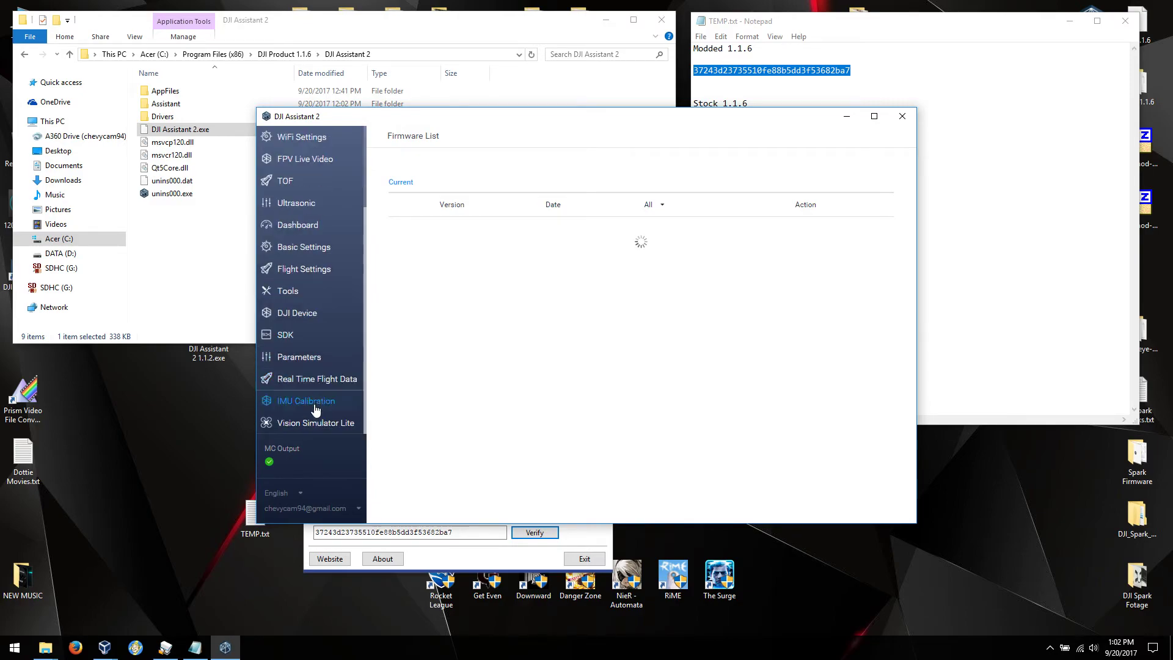
click(299, 357)
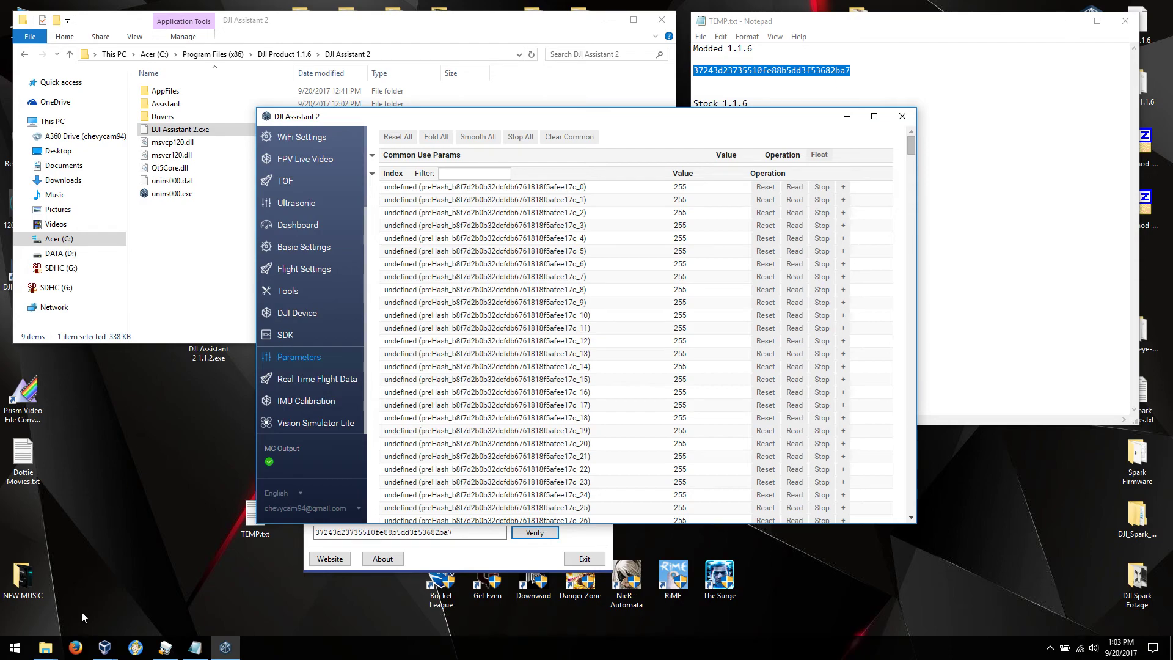
click(107, 645)
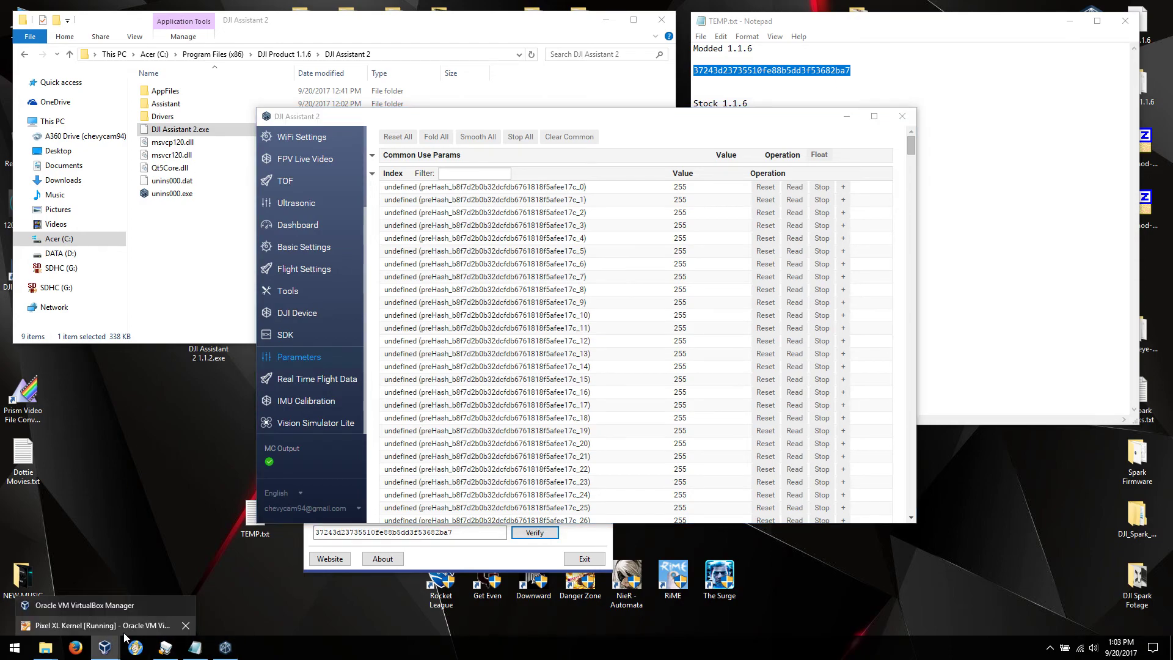
click(122, 626)
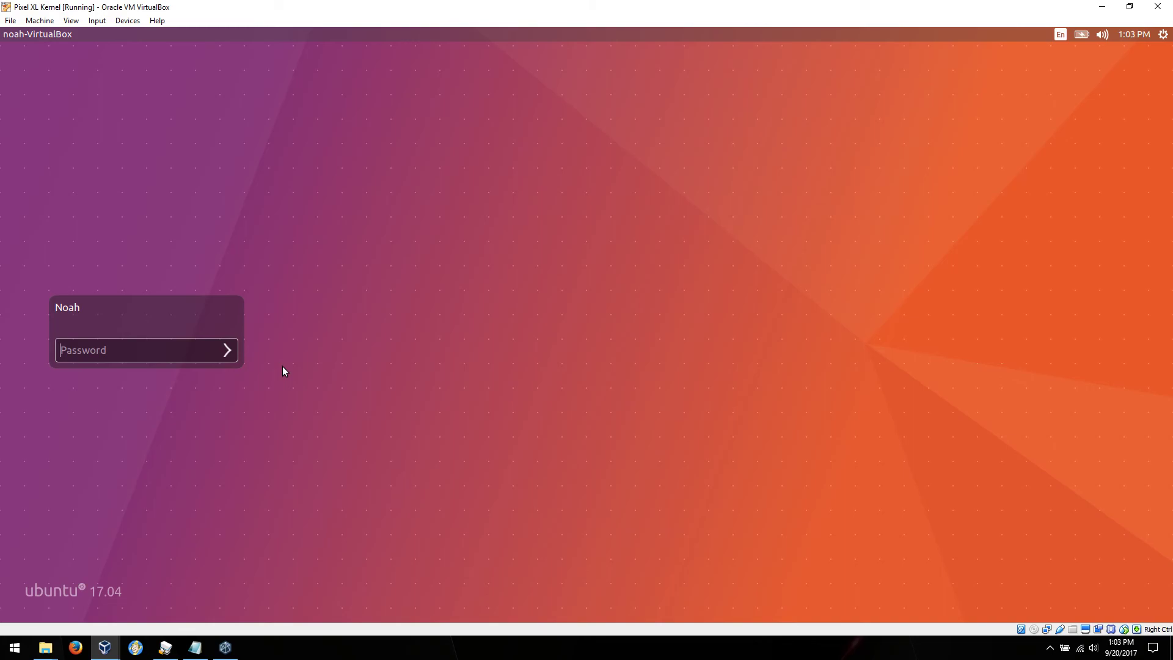
text(••••••)
key(Return)
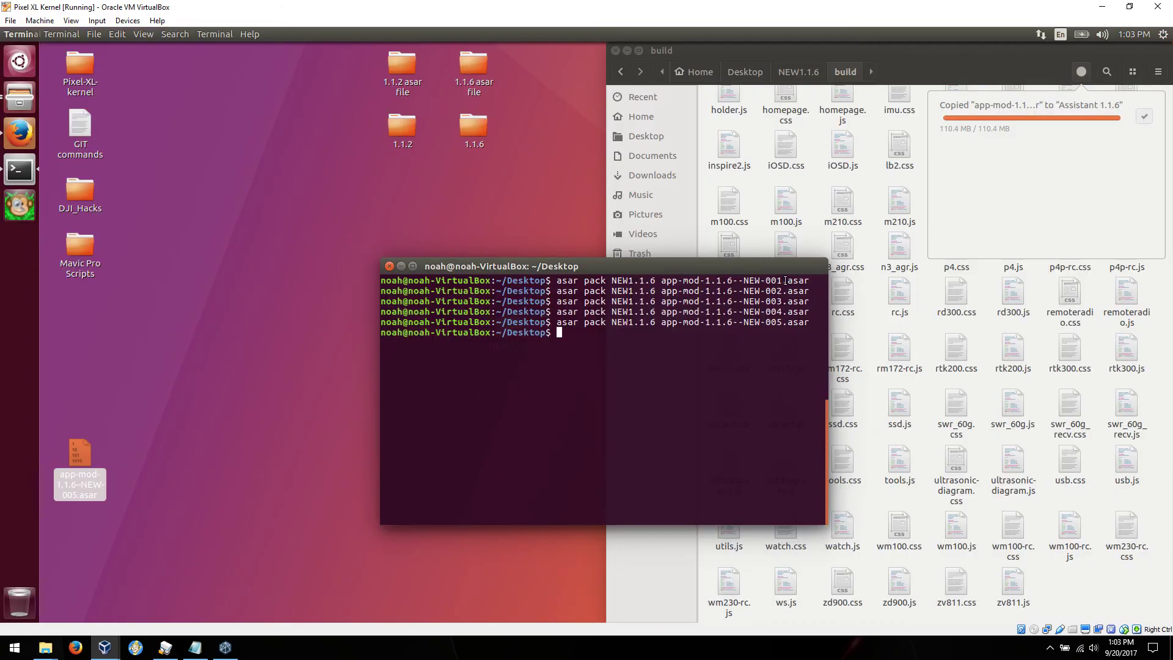
drag(762, 269, 537, 303)
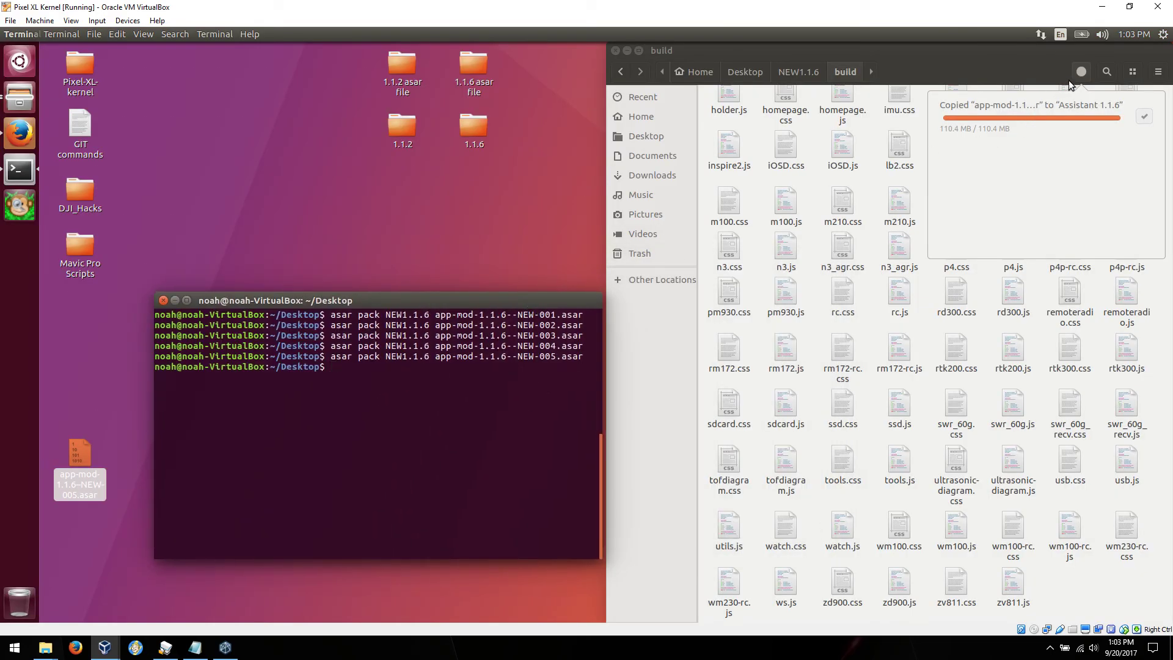
click(1070, 78)
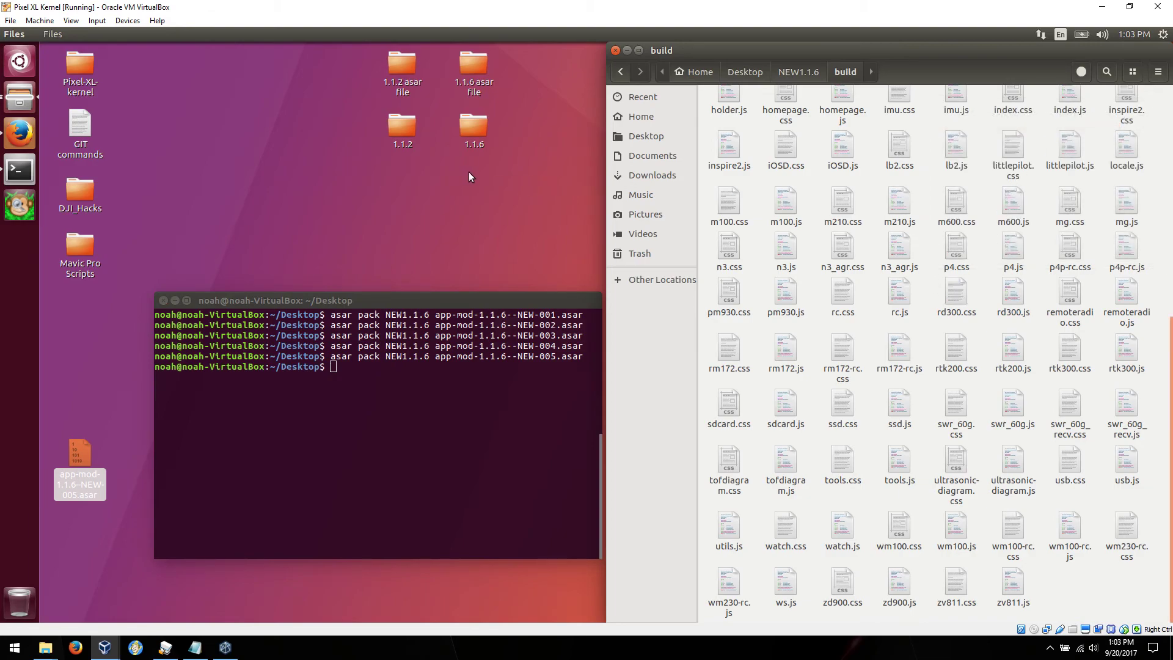
click(414, 81)
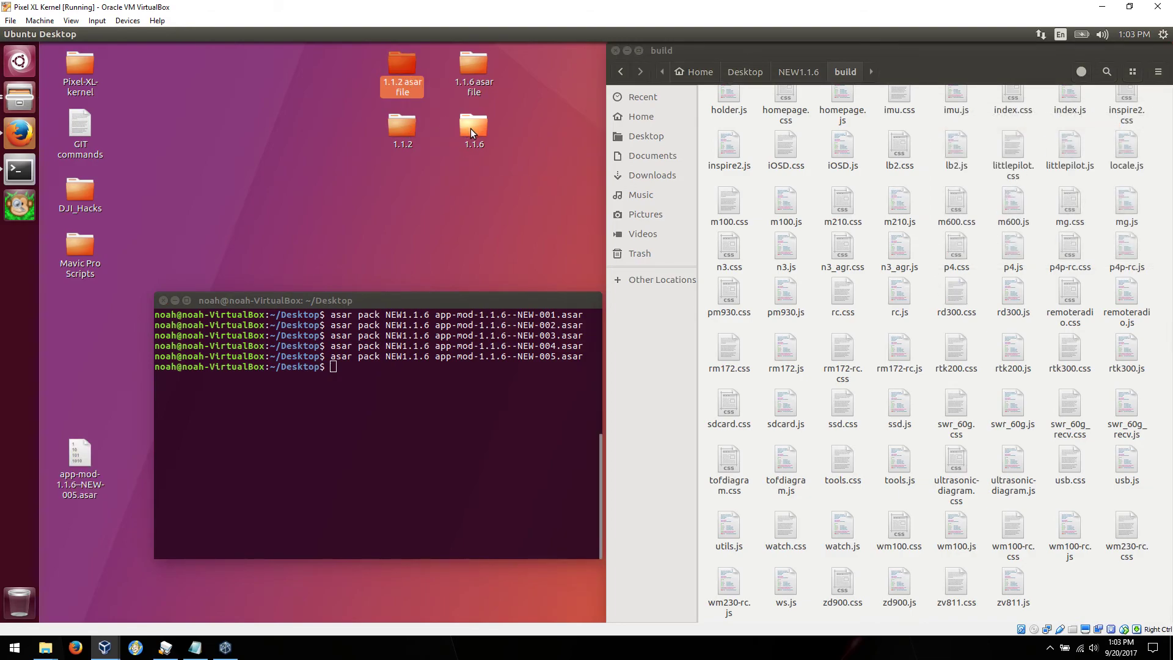
click(84, 467)
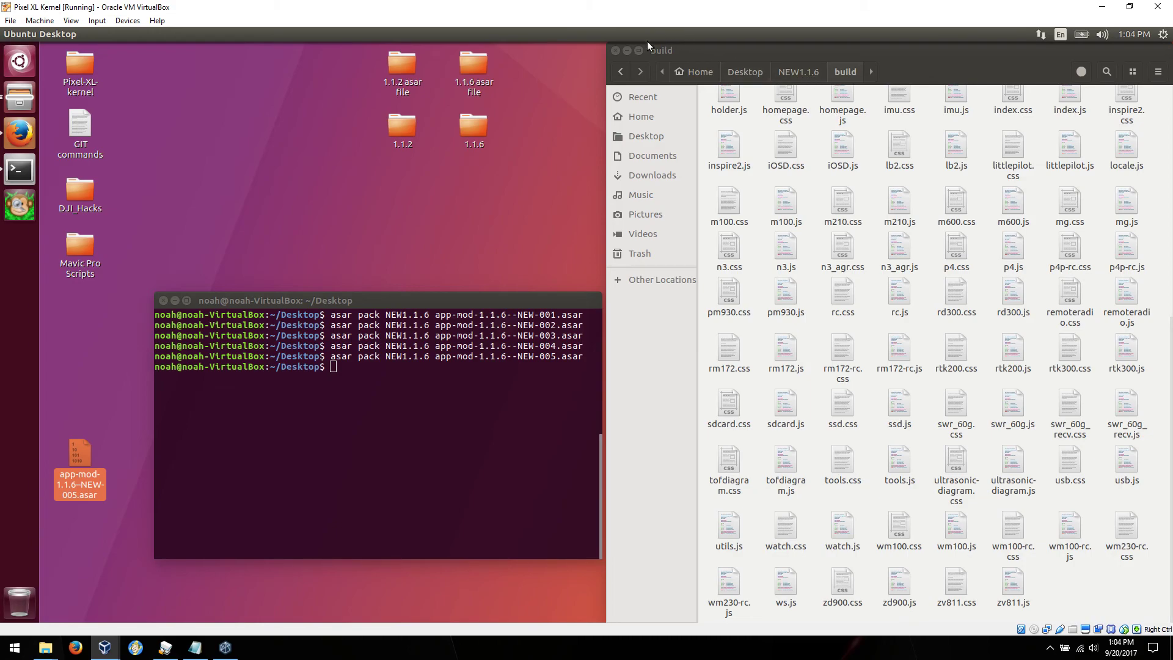
click(1162, 34)
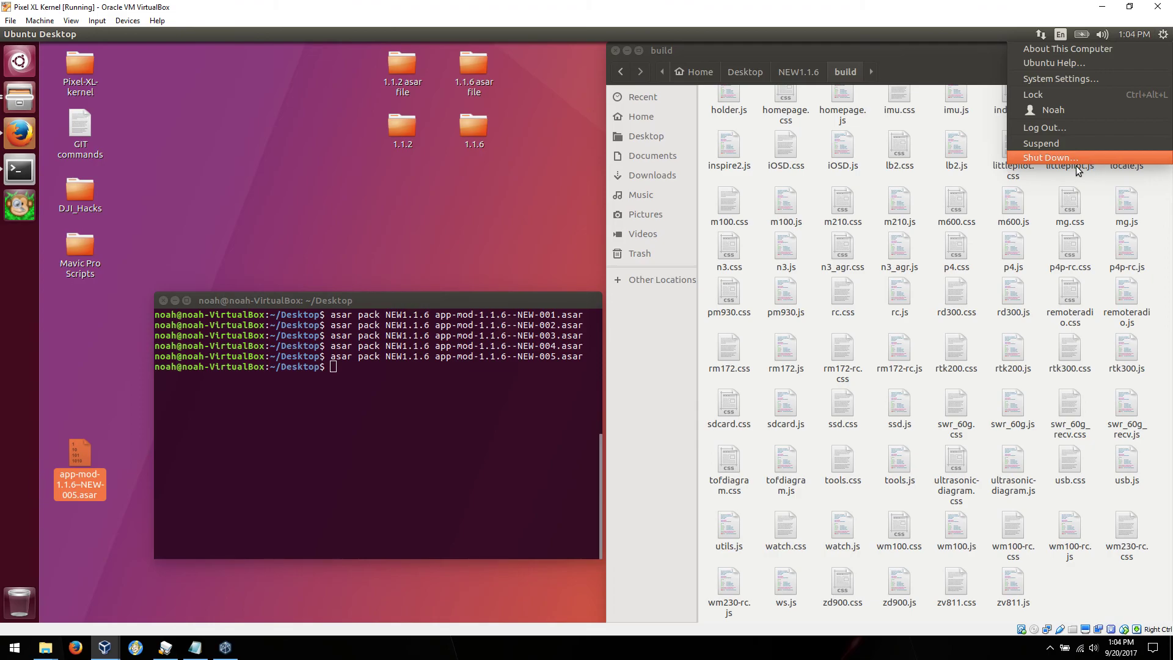